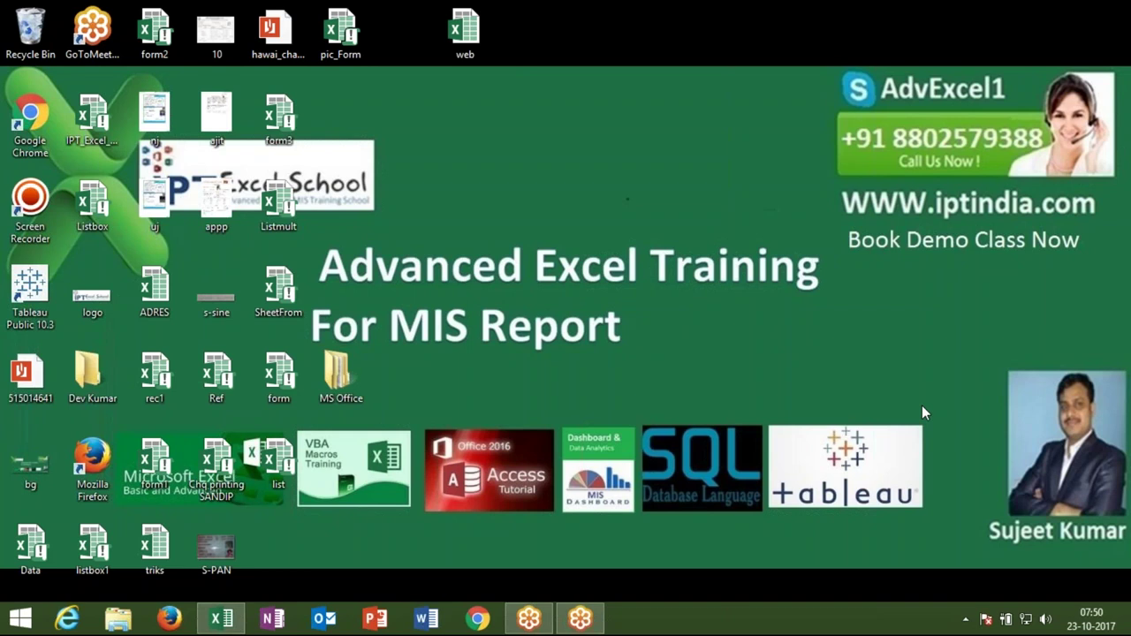
Launch Excel from the taskbar with a new blank workbook, Book1.
click(217, 621)
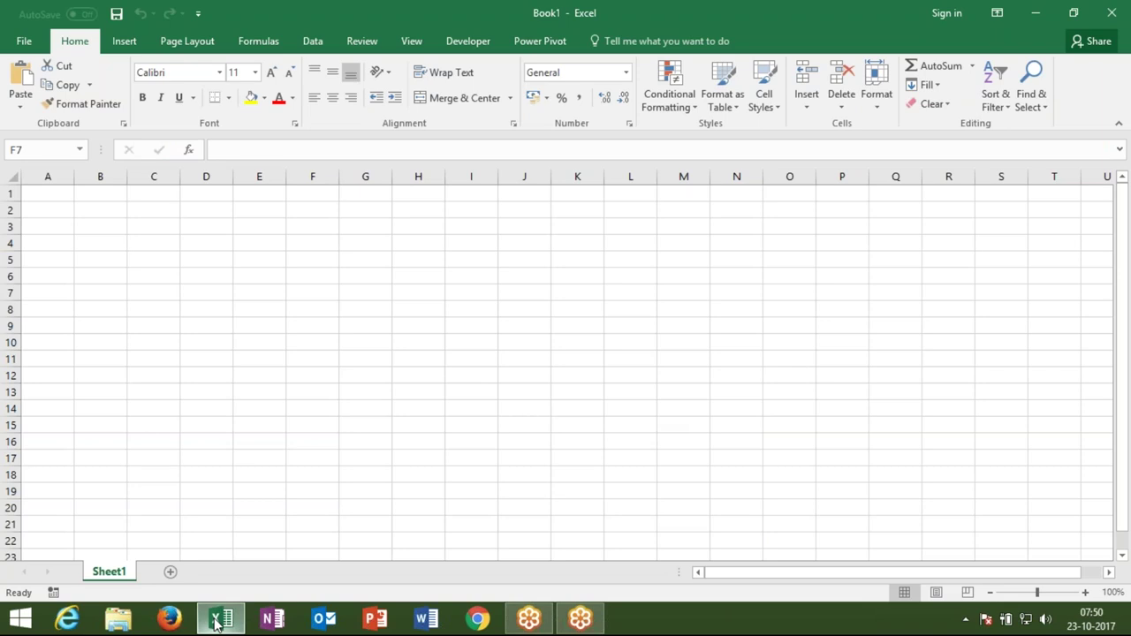
Enter 82, 25, 63, 25, 63, 25, 63 down column A starting at A1.
click(54, 197)
text(82)
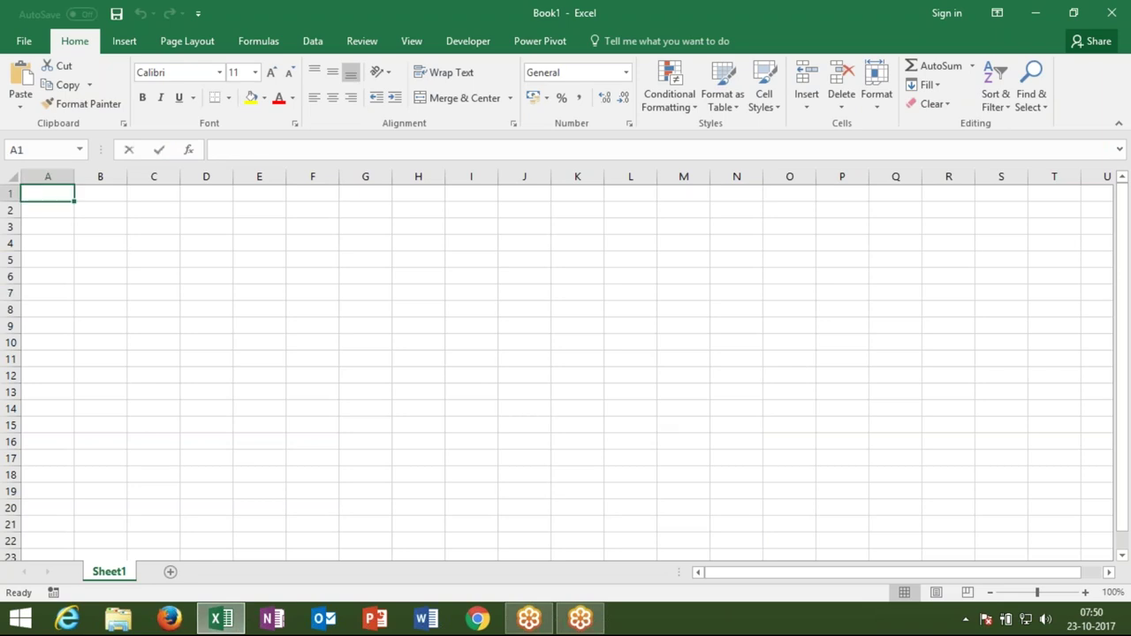
key(Return)
text(25)
key(Return)
text(63)
key(Return)
text(25)
key(Return)
text(63)
key(Return)
key(Return)
text(25)
key(Return)
text(63)
key(Return)
key(Return)
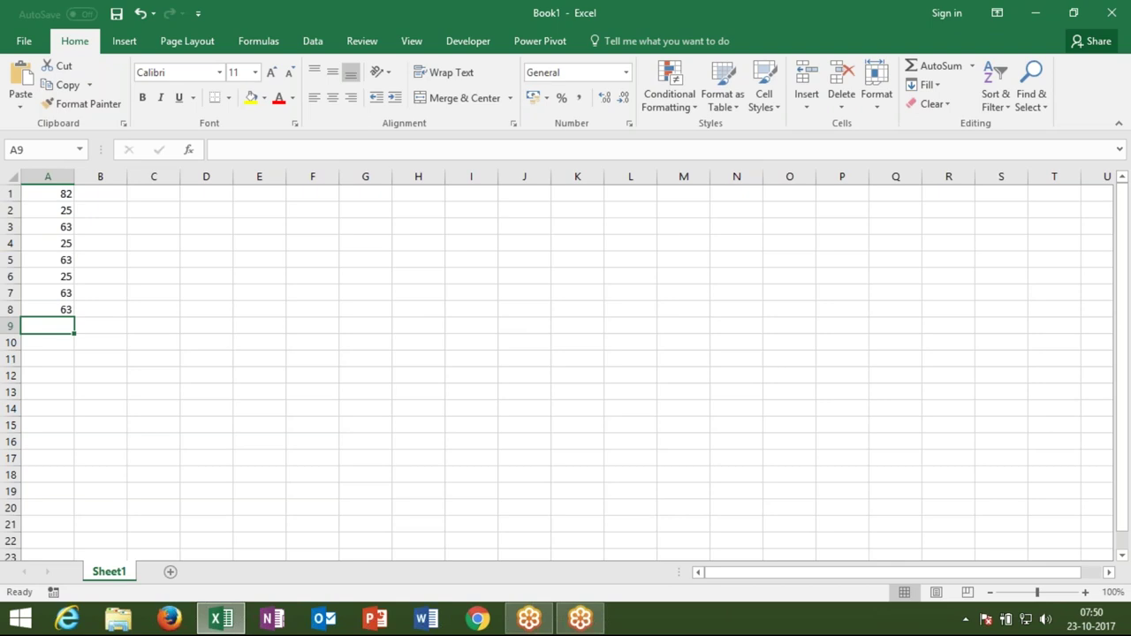
Start a =SUM( formula below the numbers, try several ranges, then cancel it.
text(=SUM()
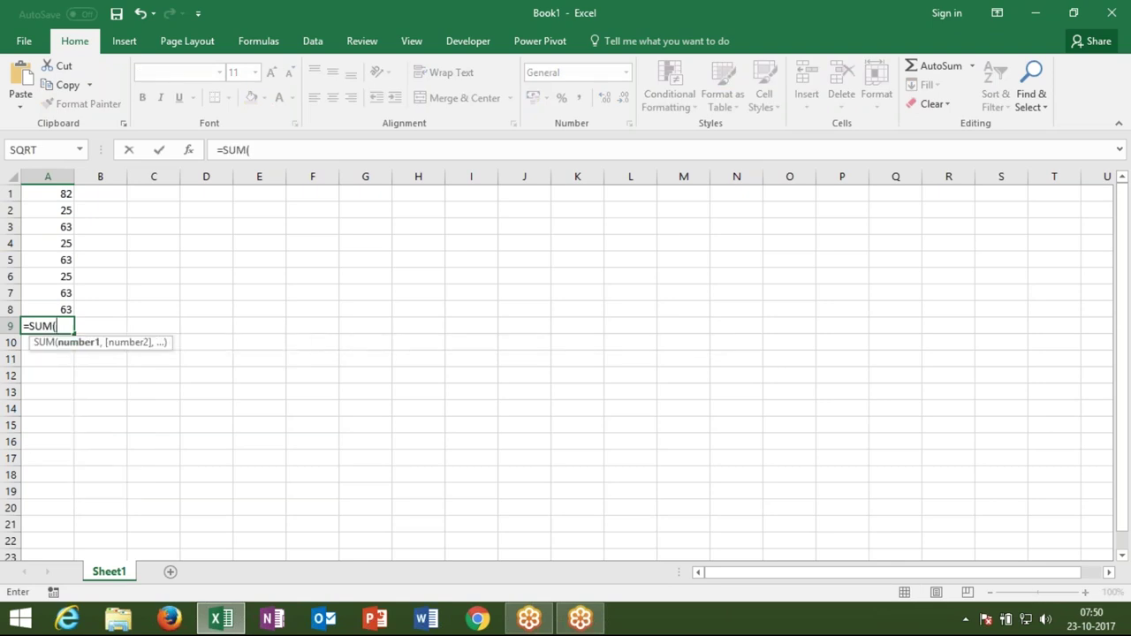
key(Up)
key(shift+Up)
key(shift+Up)
key(shift+Up)
key(shift+Up)
key(shift+Up)
key(shift+Up)
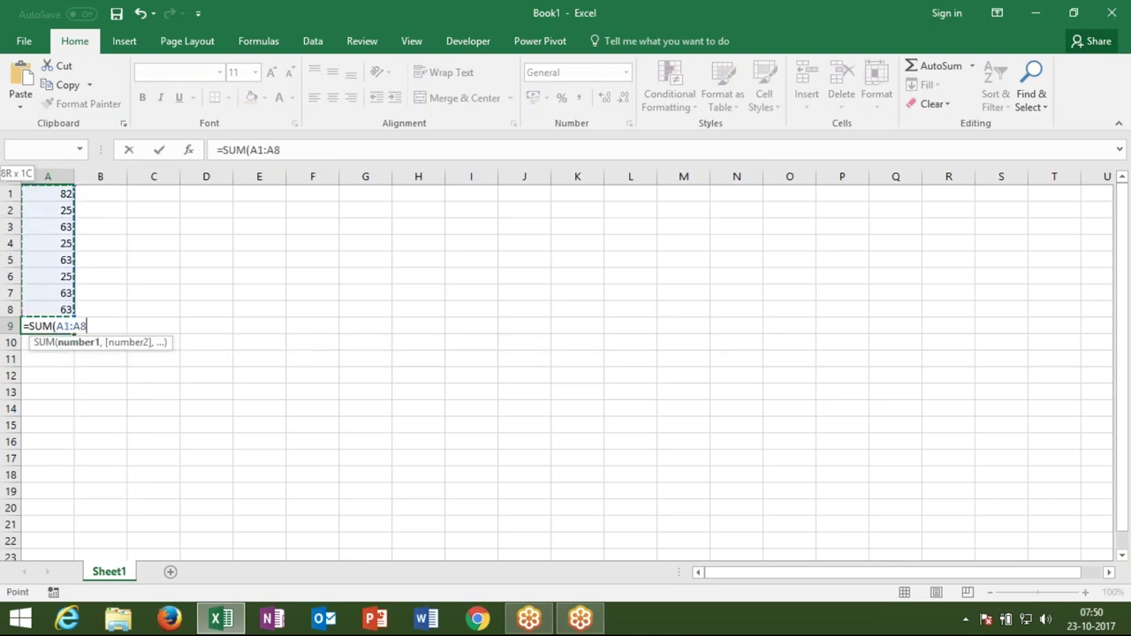
key(BackSpace)
key(BackSpace)
key(BackSpace)
key(BackSpace)
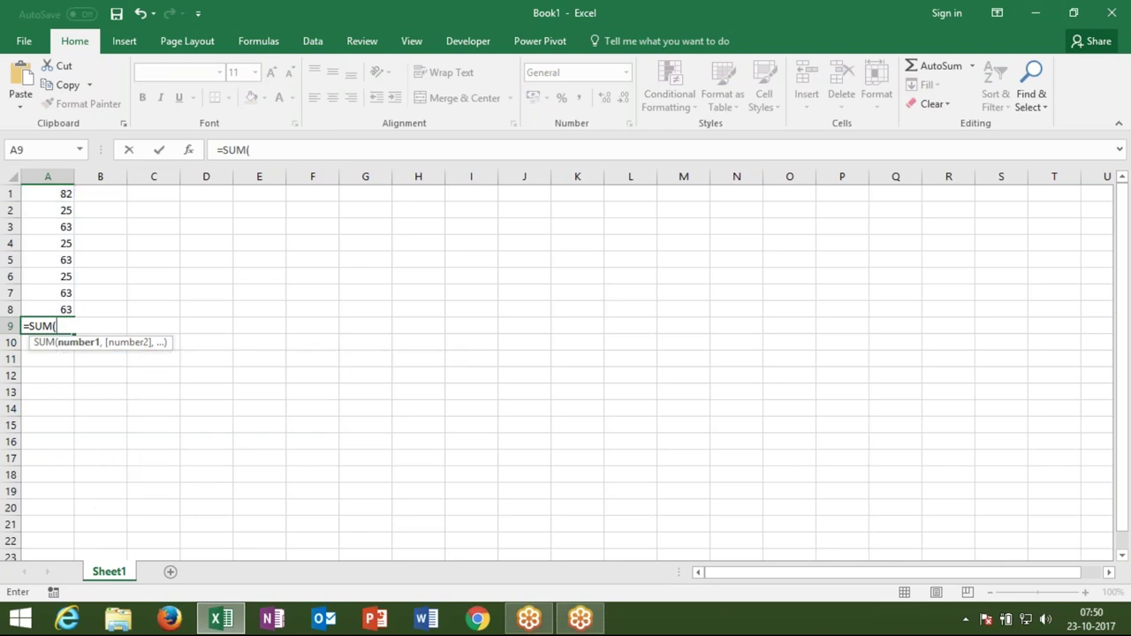
drag(64, 195, 65, 307)
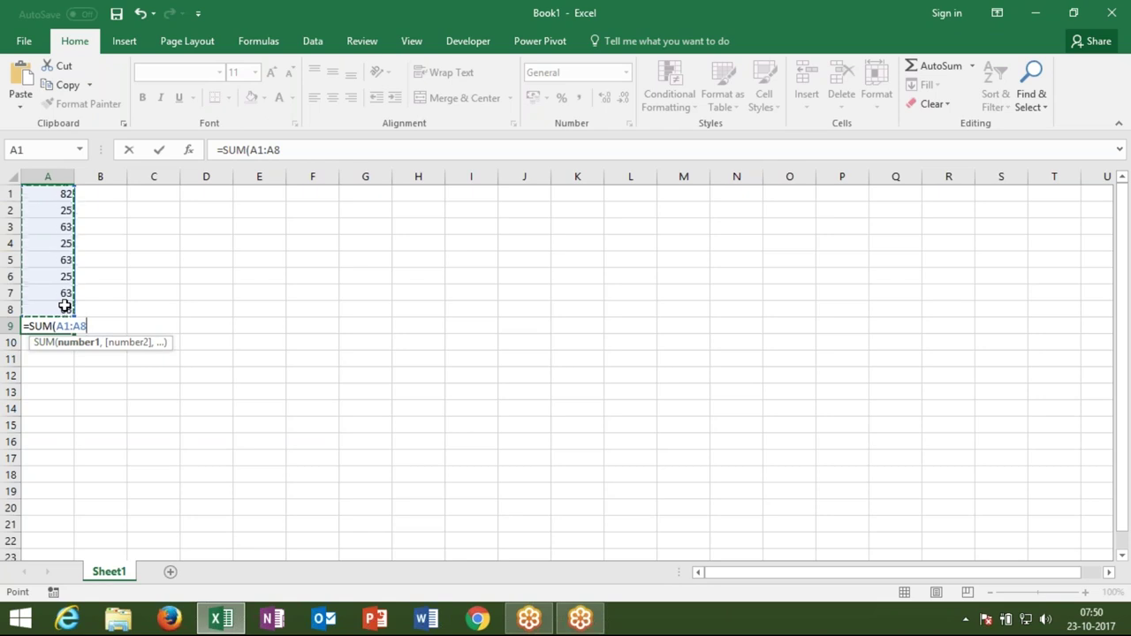
drag(65, 307, 65, 227)
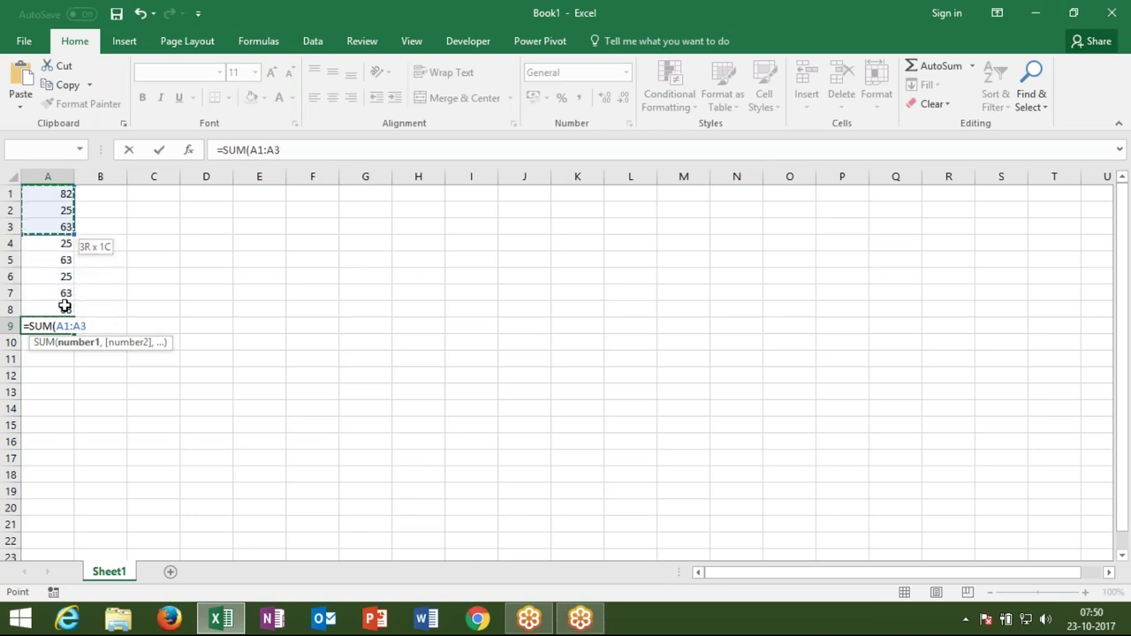
key(shift+Up)
key(shift+Up)
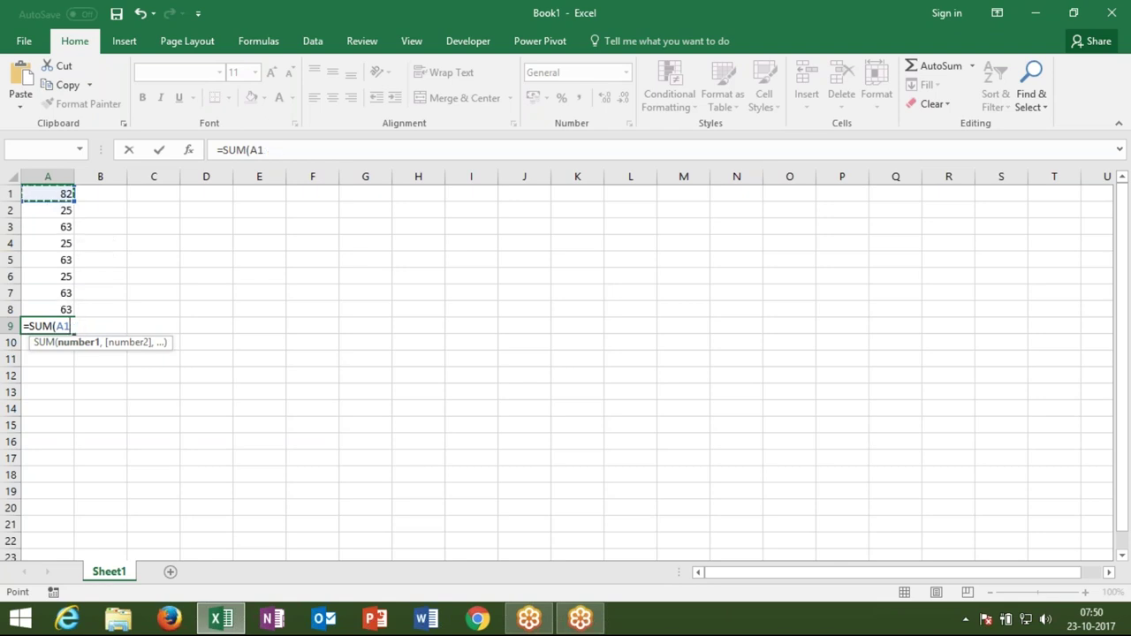
click(62, 306)
key(shift+Up)
key(shift+Up)
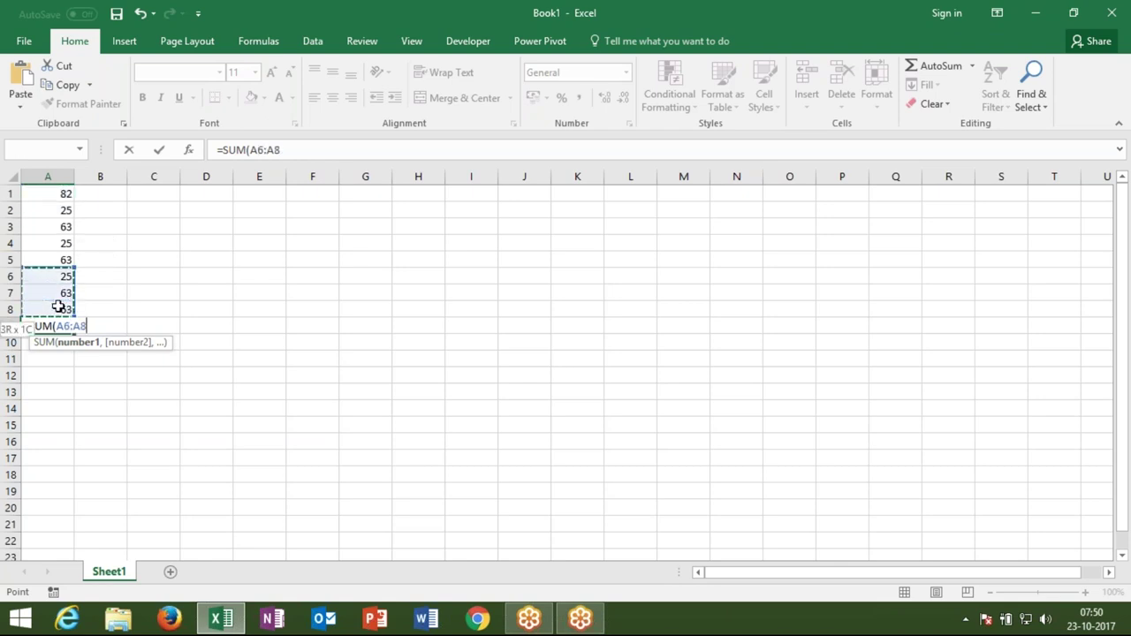
key(shift+Up)
key(shift+Up)
key(shift+Up)
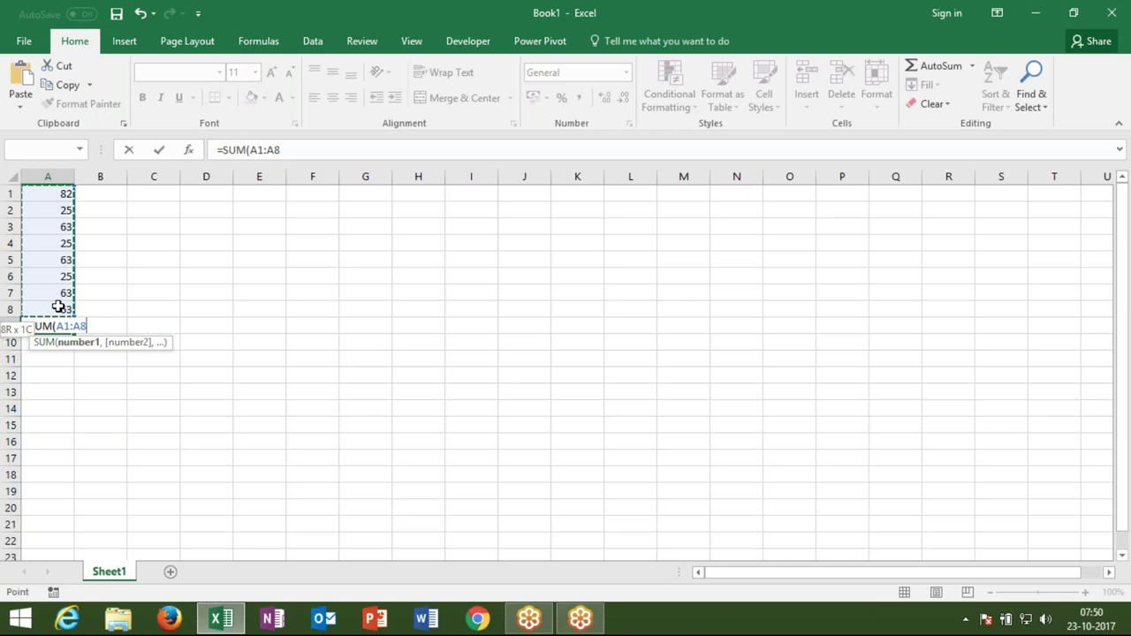
key(shift+Down)
key(shift+Down)
key(shift+Down)
key(shift+Down)
key(shift+Down)
key(shift+Down)
key(shift+Down)
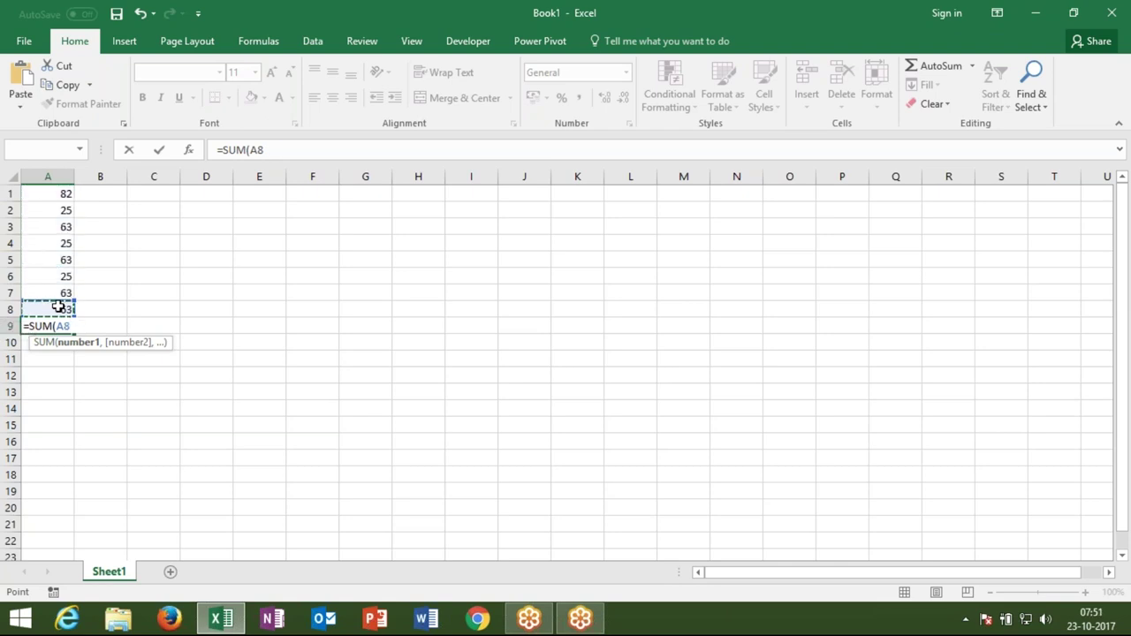
key(shift+Up)
key(shift+Up)
key(shift+Up)
key(shift+Up)
key(shift+Up)
key(shift+Up)
key(shift+Up)
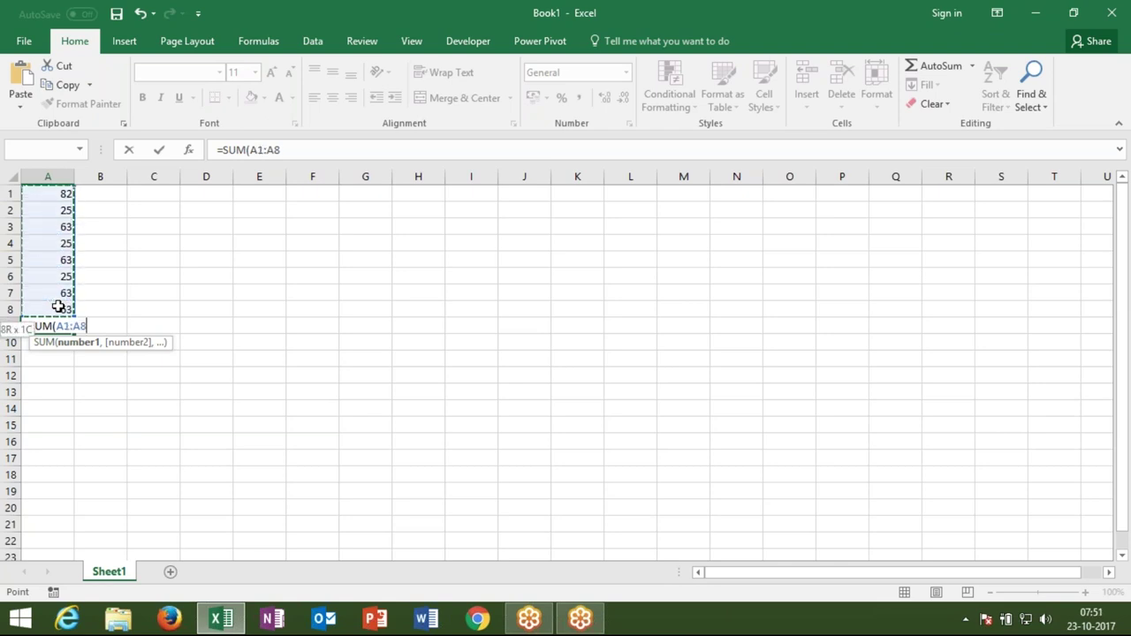
key(Escape)
Try a RANDBETWEEN formula in A1 via autocomplete, then cancel it, keeping 82.
key(ctrl+Up)
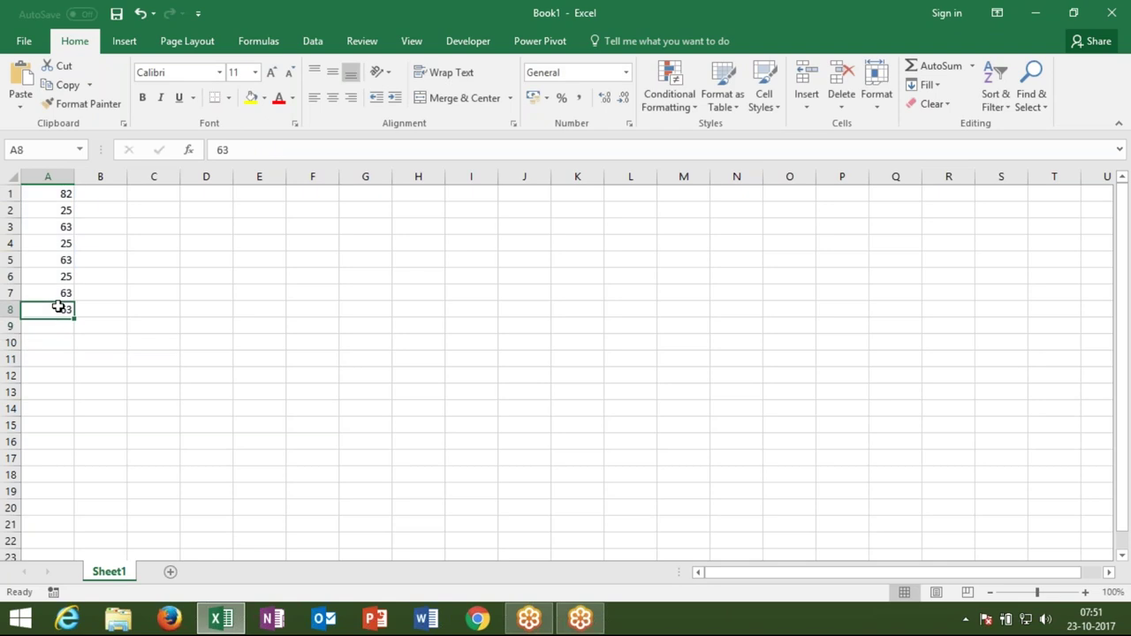
key(ctrl+Up)
text(=ra)
key(Down)
key(Down)
key(Tab)
key(Escape)
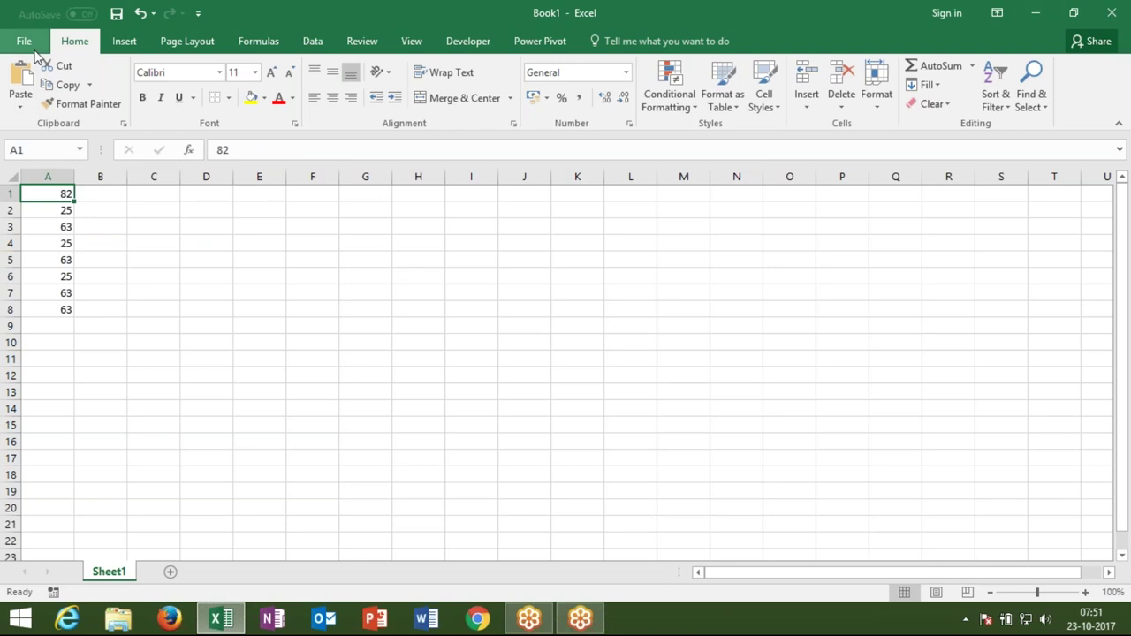
Open the recent Data workbook and show its Sheet1 employee table.
click(35, 52)
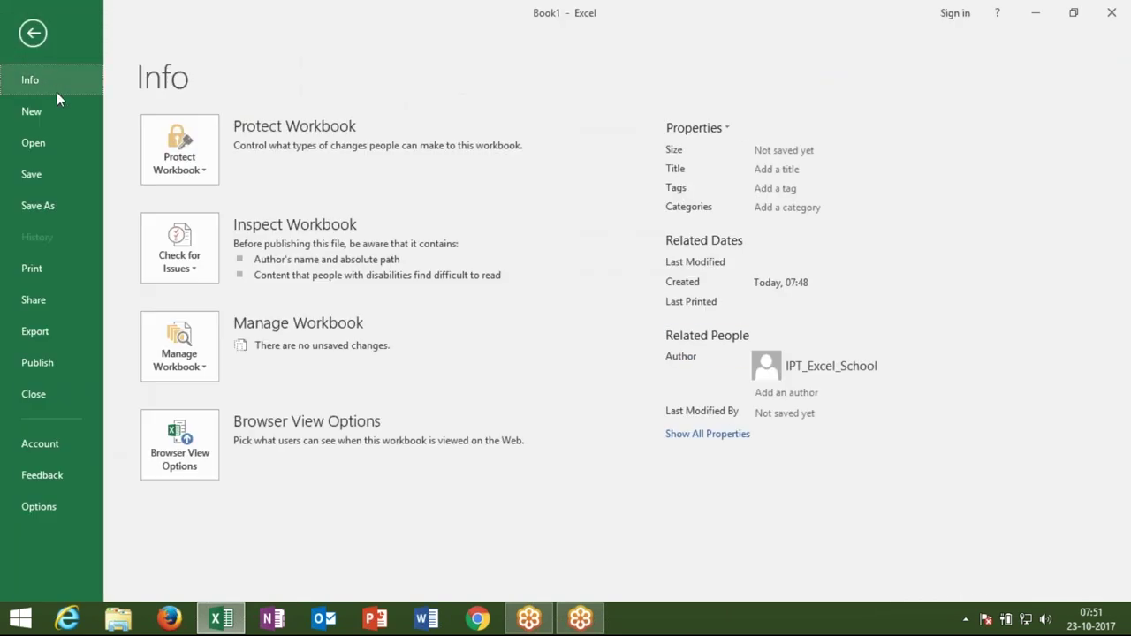
click(60, 139)
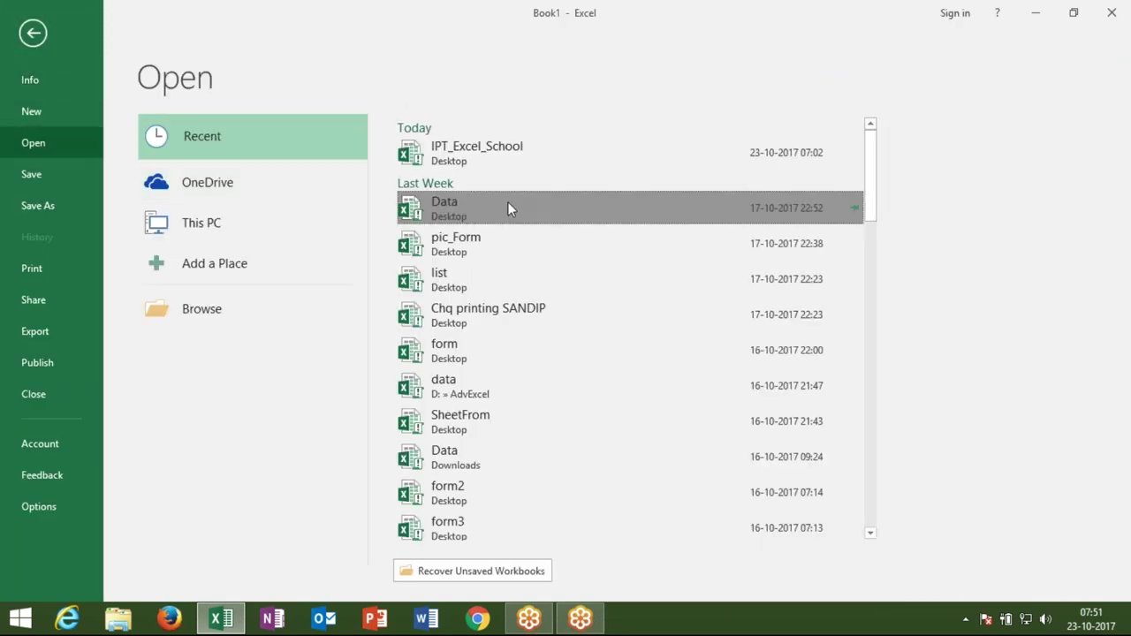
click(508, 208)
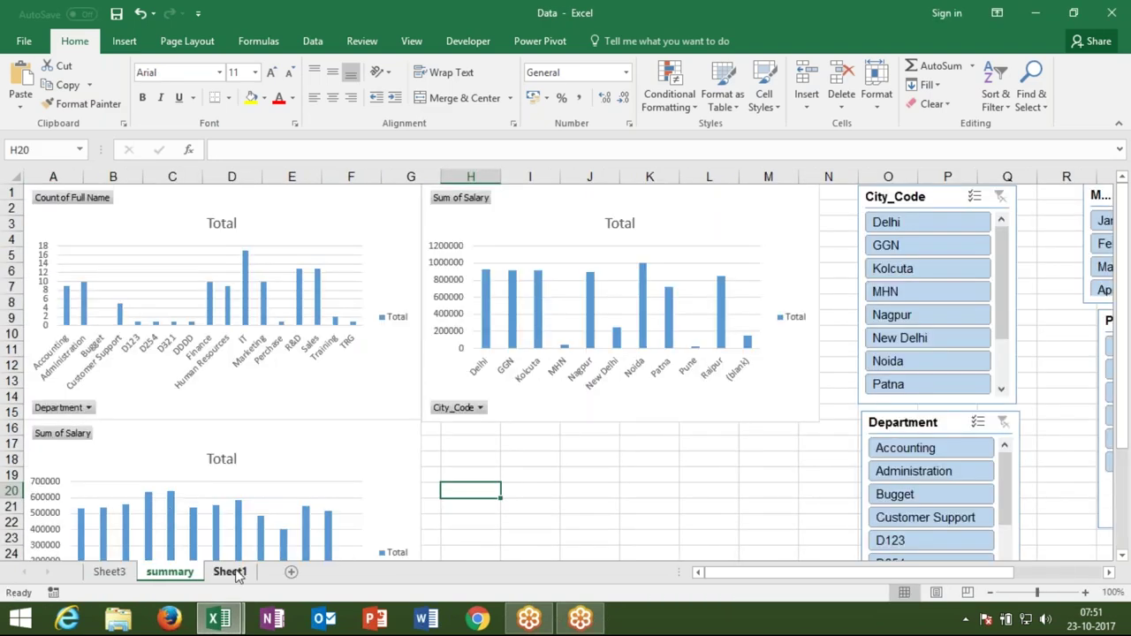
click(235, 573)
click(378, 453)
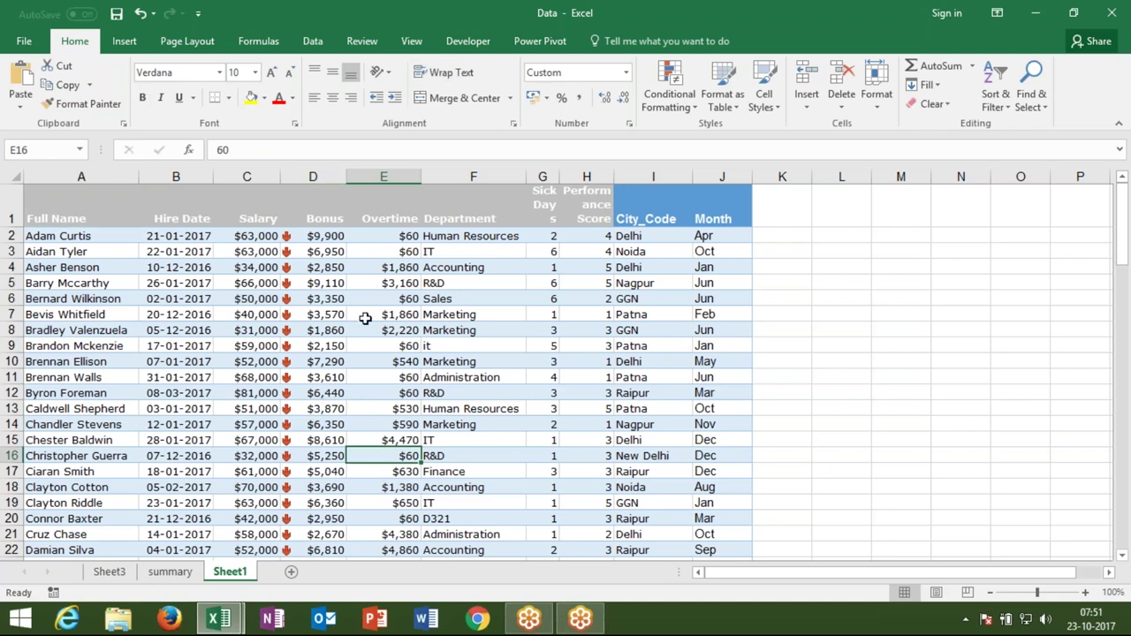
Select several cells in the Data table and select the whole table with Ctrl+A.
click(365, 316)
click(227, 251)
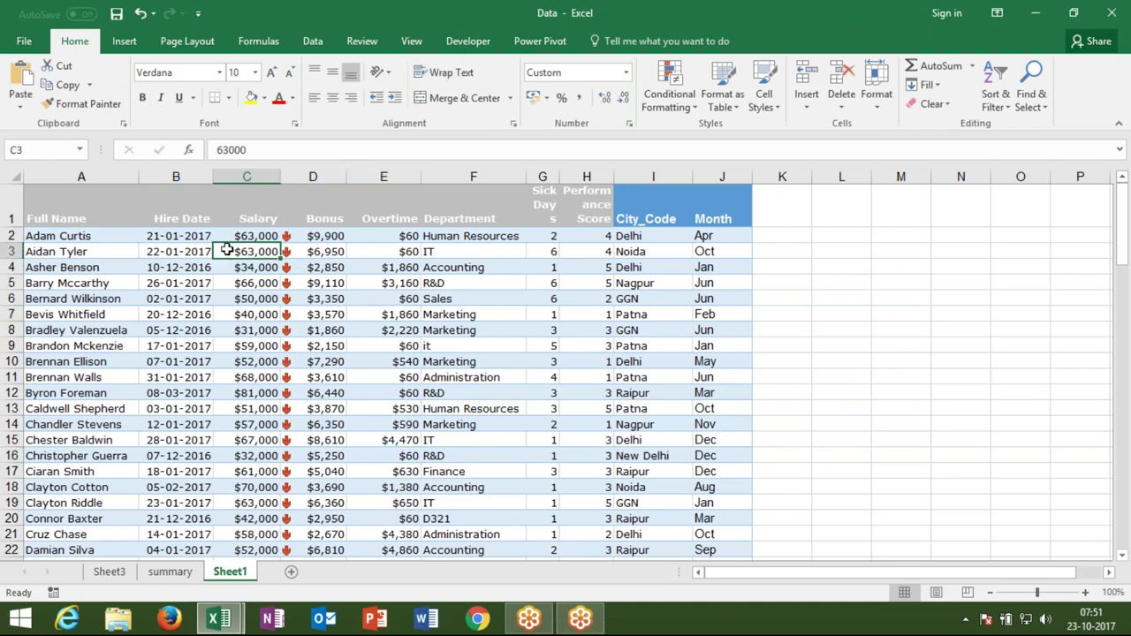
click(178, 247)
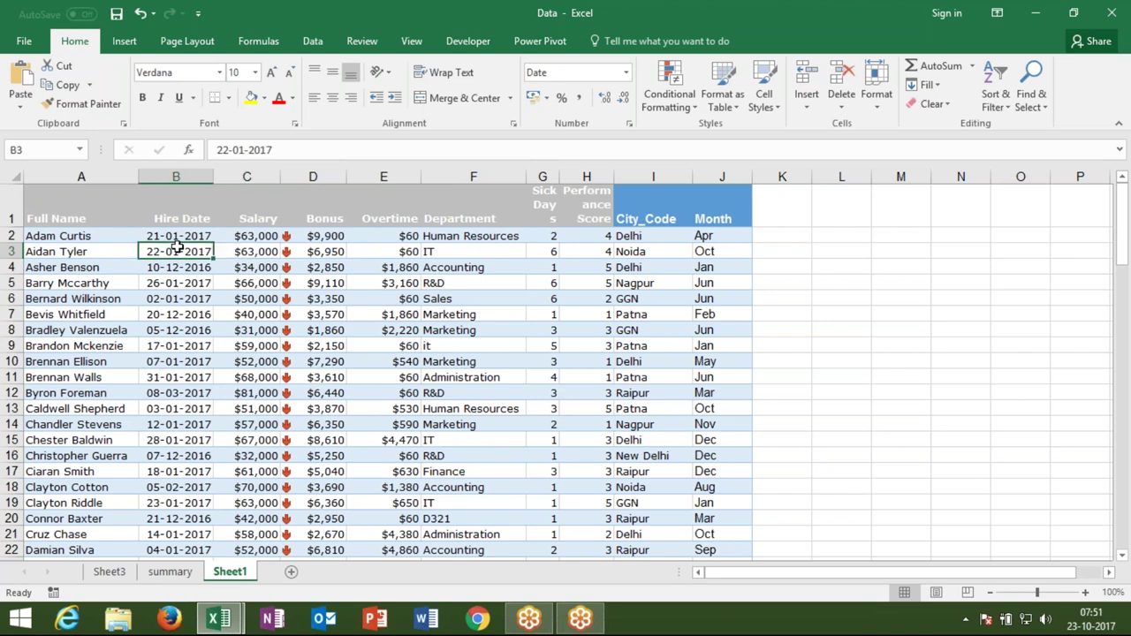
key(ctrl+a)
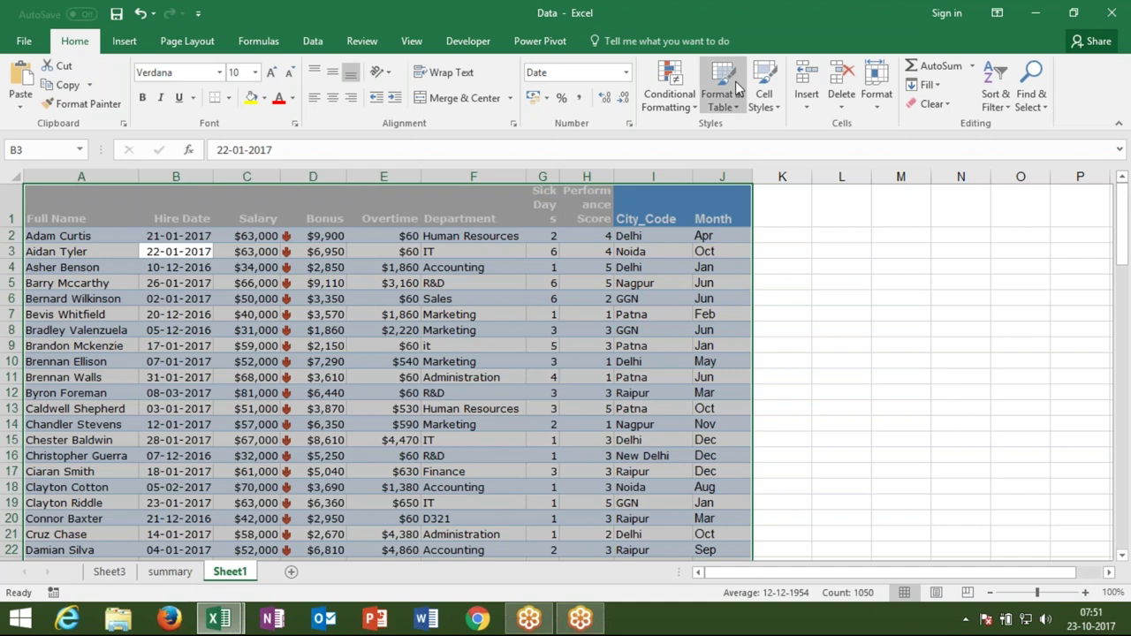
click(1098, 41)
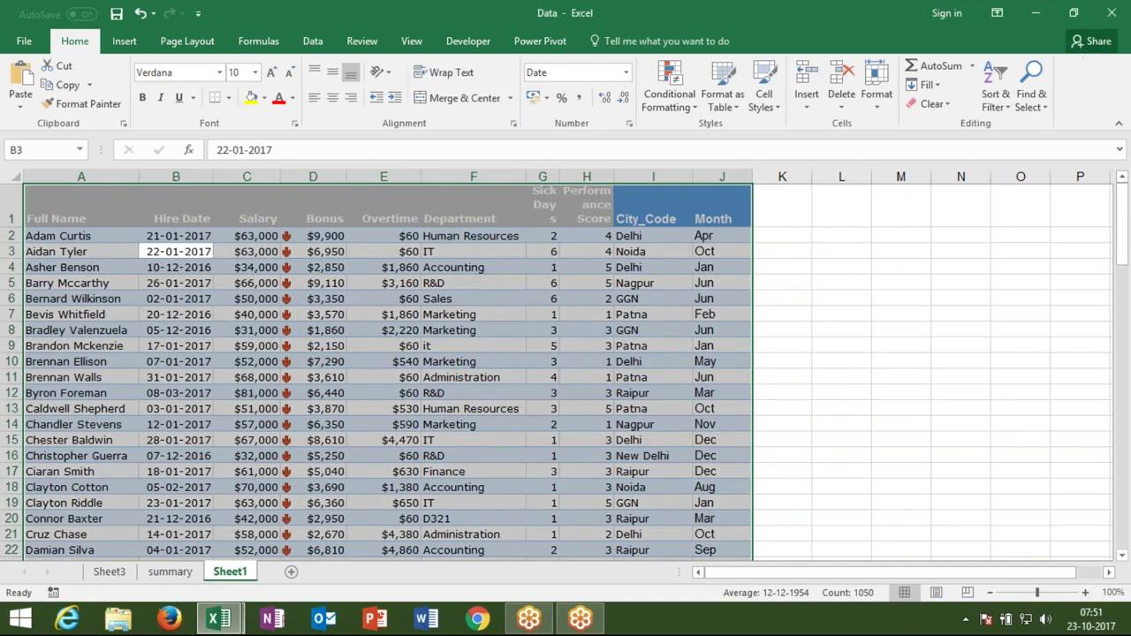
click(603, 301)
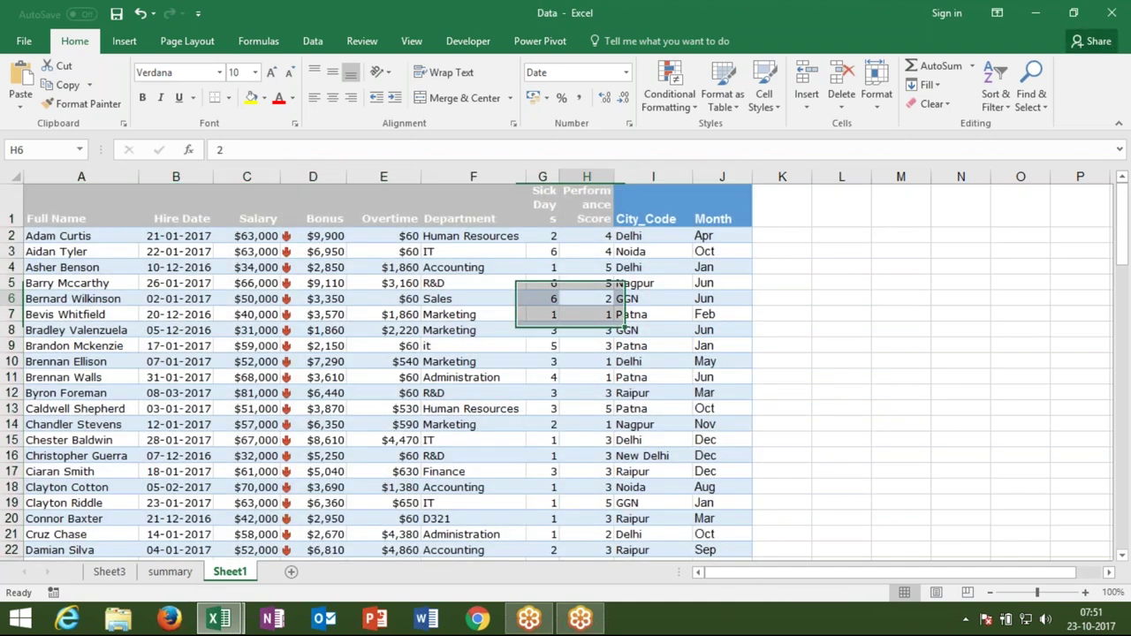
key(ctrl+a)
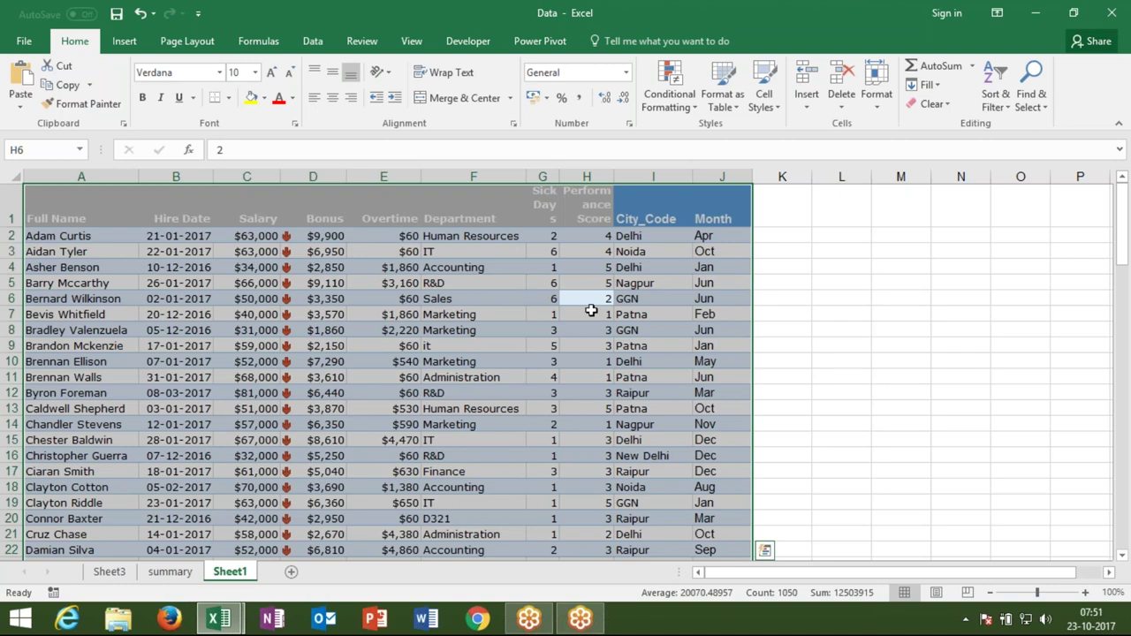
click(124, 360)
Insert a blank row at row 12, test Ctrl+A above it, then switch to Book1.
click(12, 392)
key(ctrl+shift+plus)
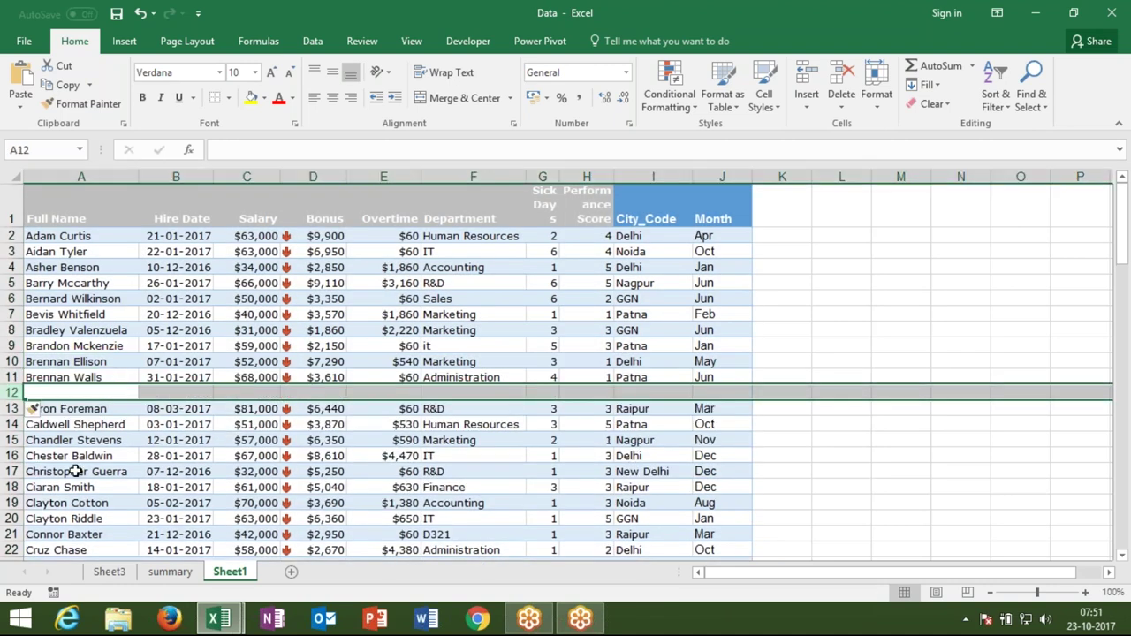
click(76, 471)
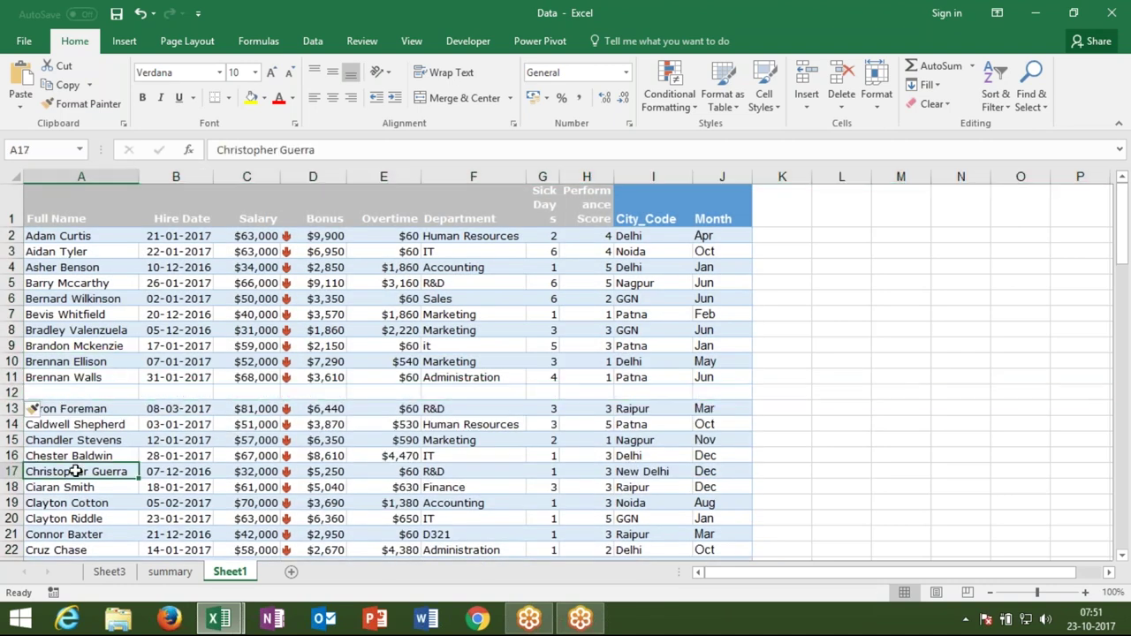
click(12, 392)
click(55, 297)
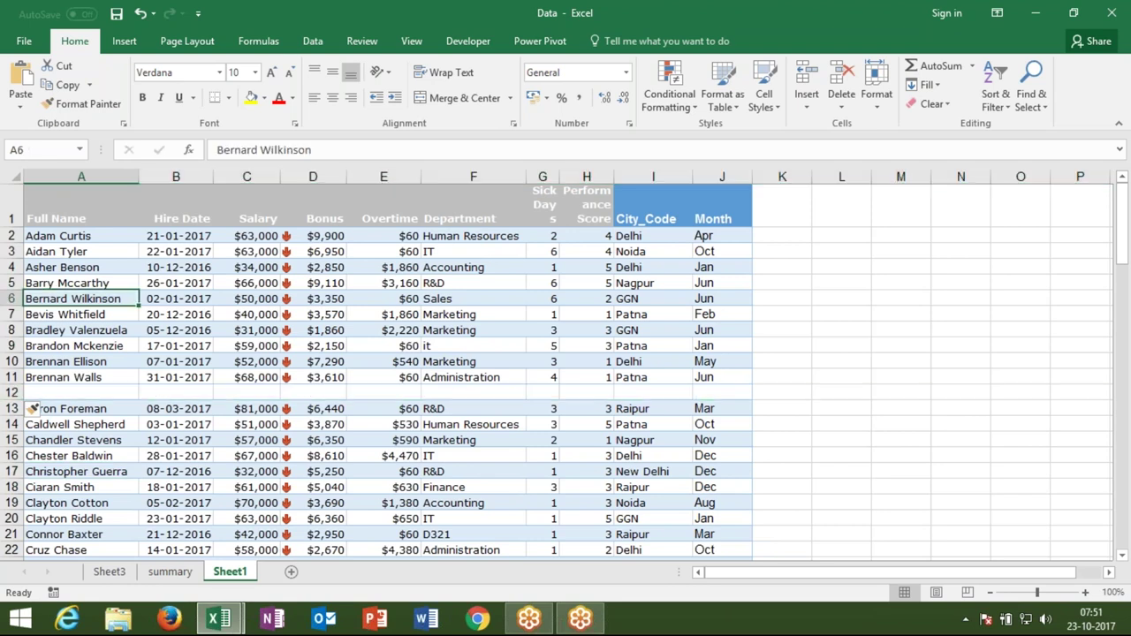
key(ctrl+a)
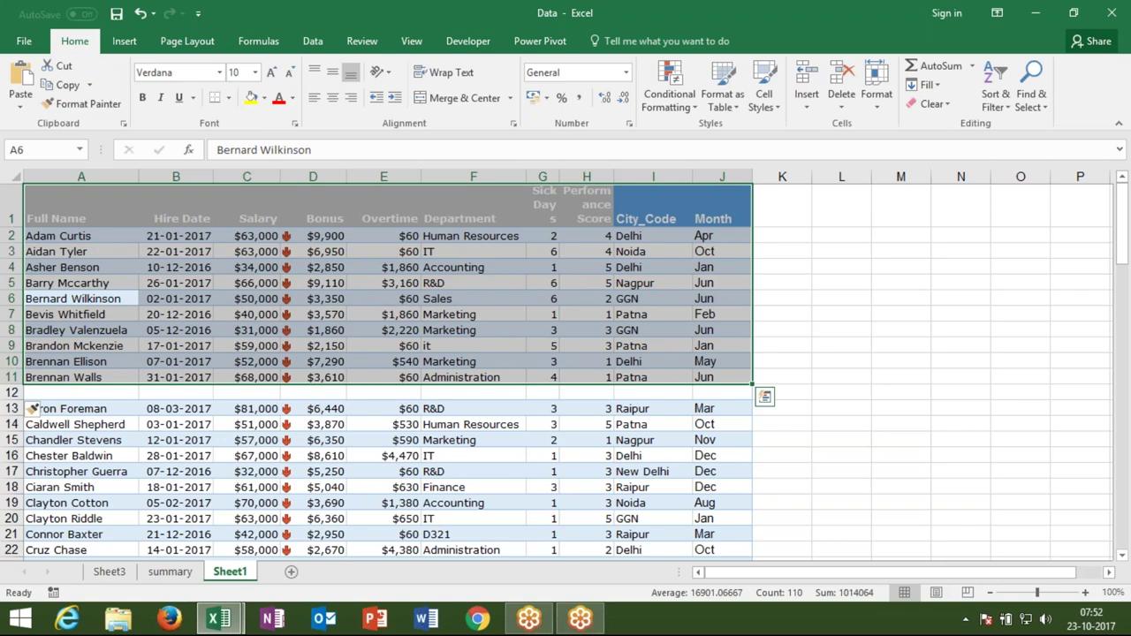
click(78, 218)
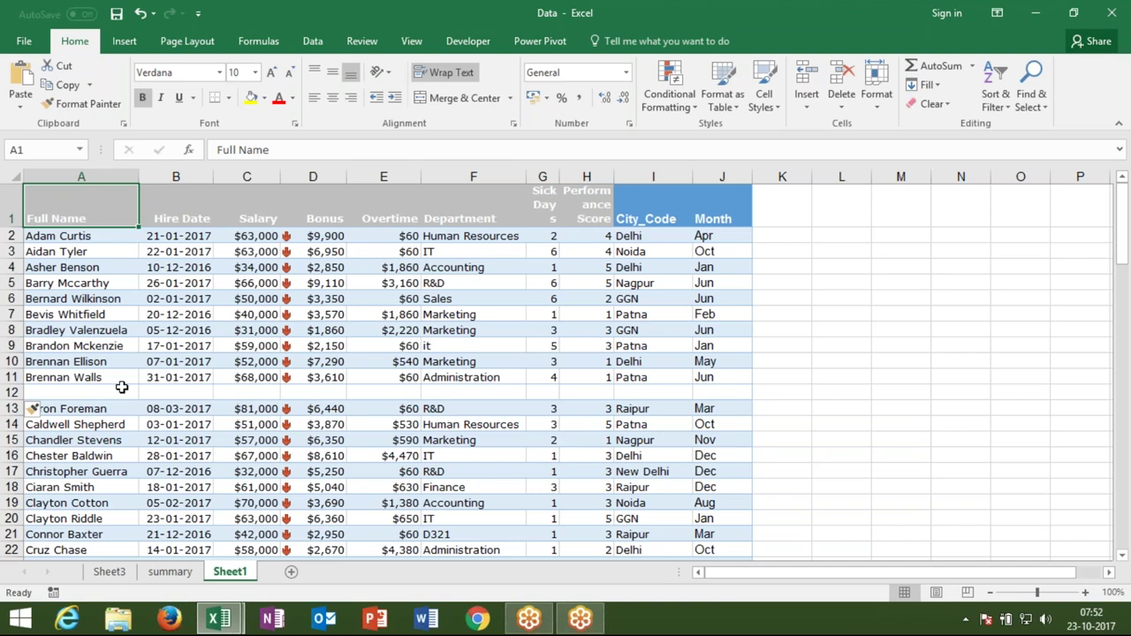
key(ctrl+Tab)
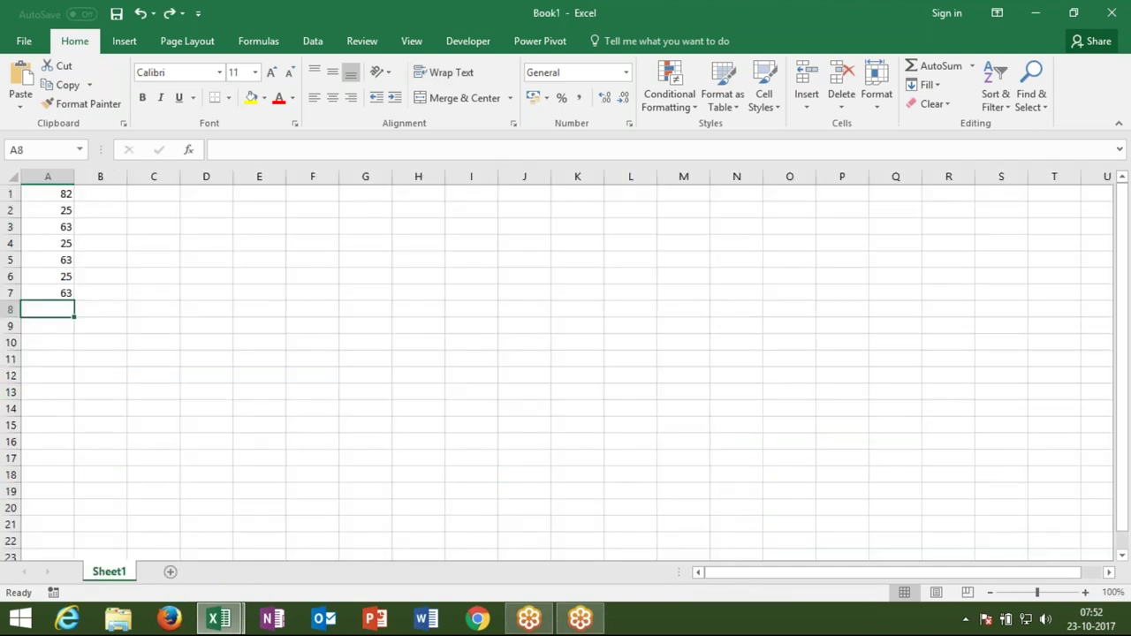
Return to the Data workbook and select its whole table with Ctrl+A.
key(ctrl+Tab)
click(117, 329)
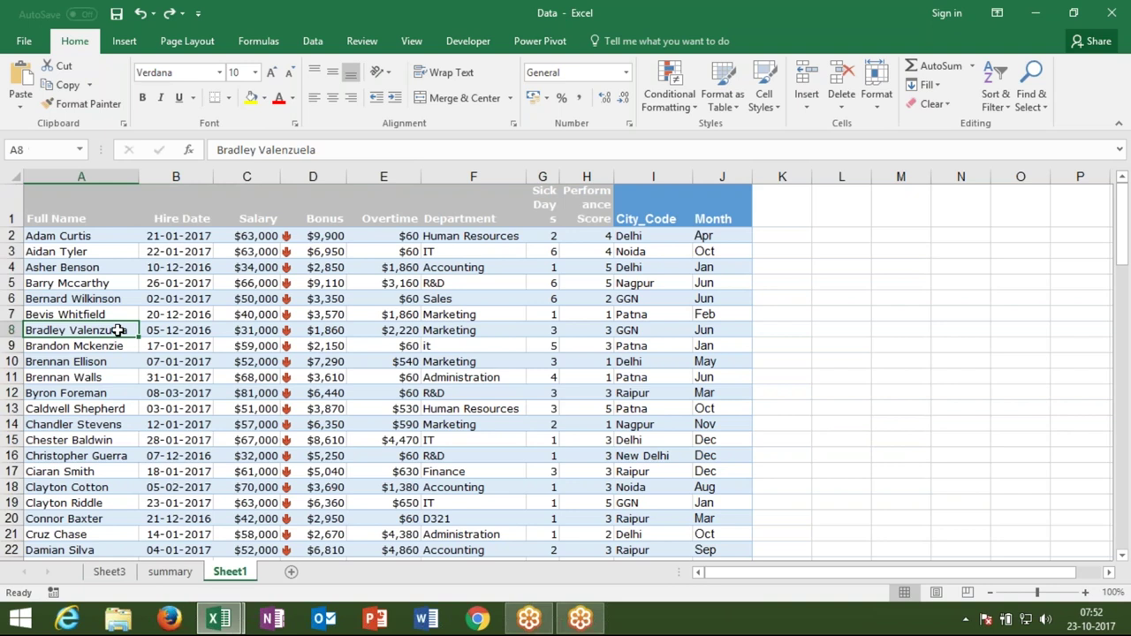
key(ctrl+a)
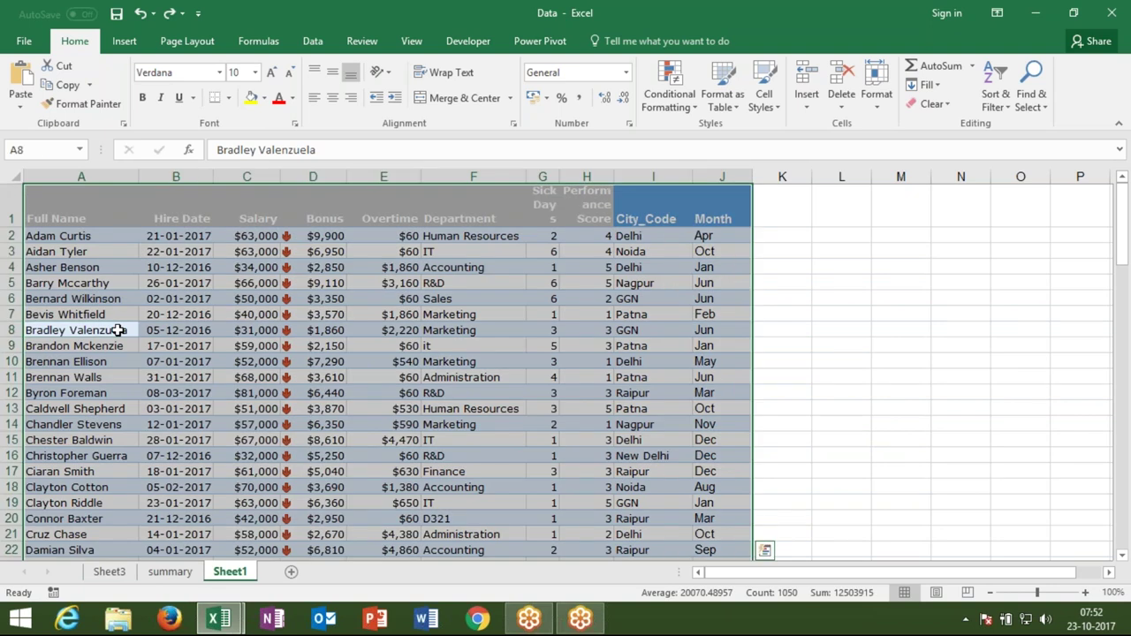
click(115, 329)
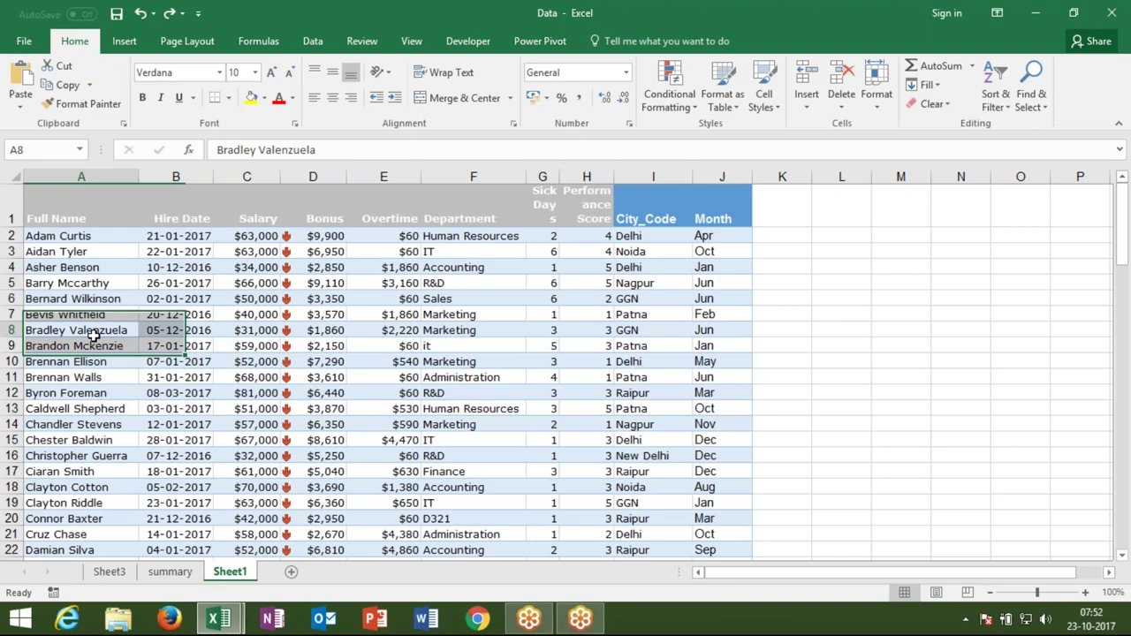
click(13, 377)
key(ctrl+shift+plus)
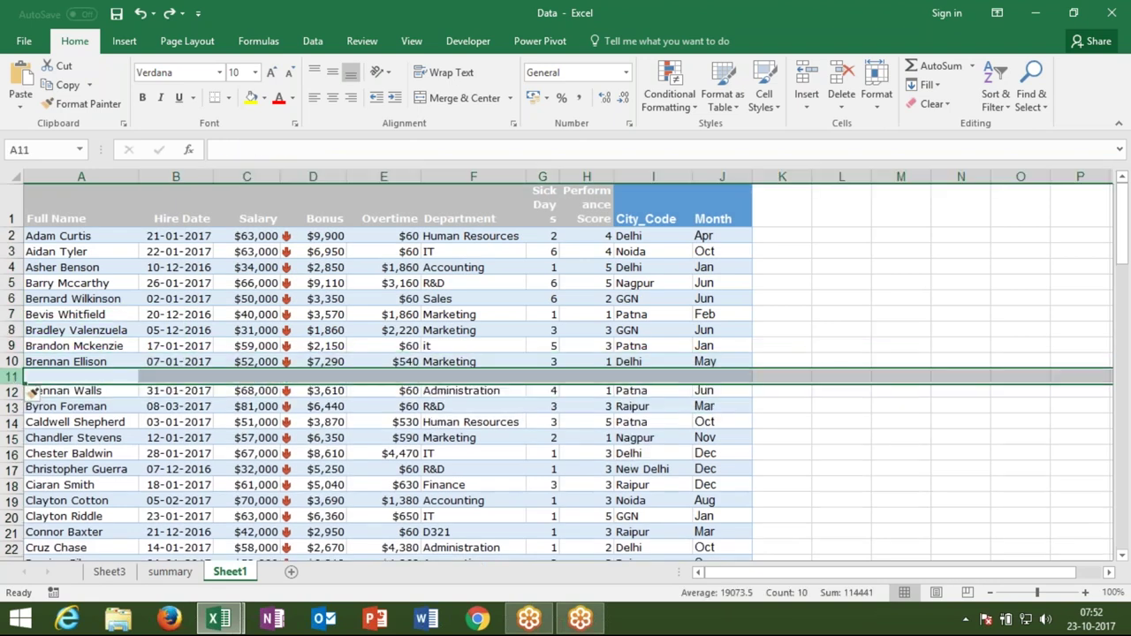
click(58, 408)
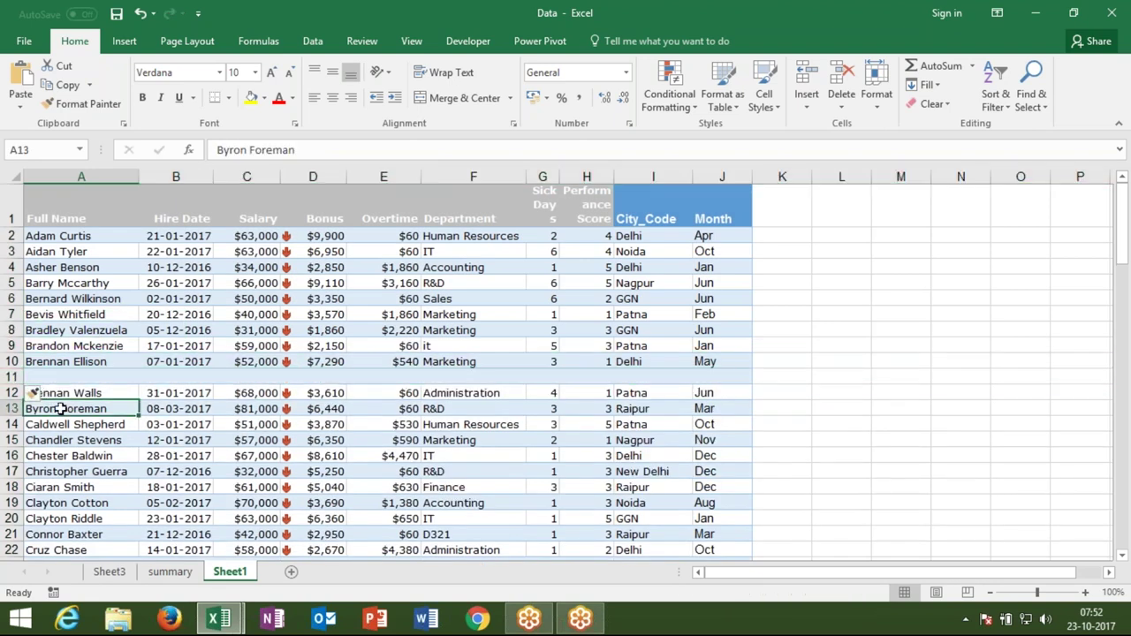
click(12, 377)
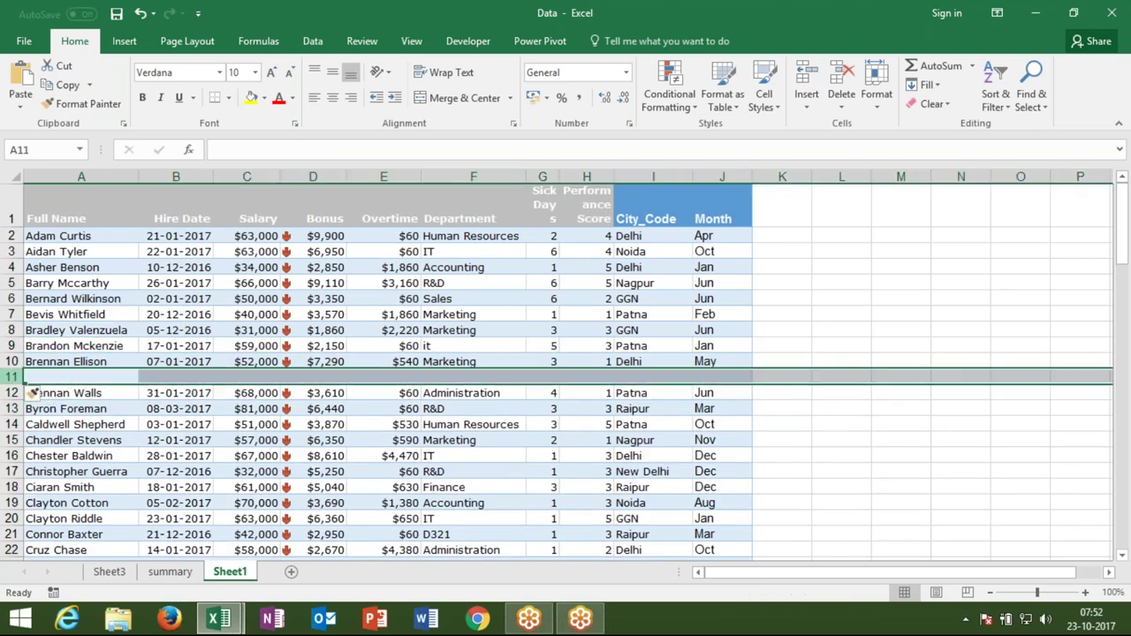
click(82, 231)
key(ctrl+a)
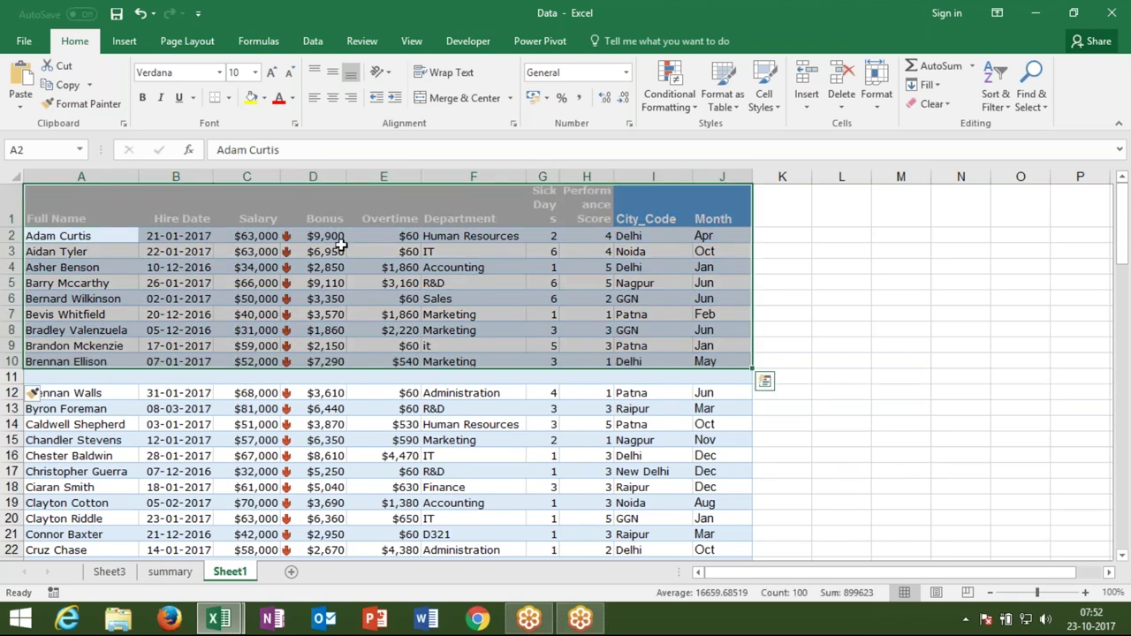
Inspect cells around row 11, edit A10 without changes, and return to the Full Name header.
click(281, 425)
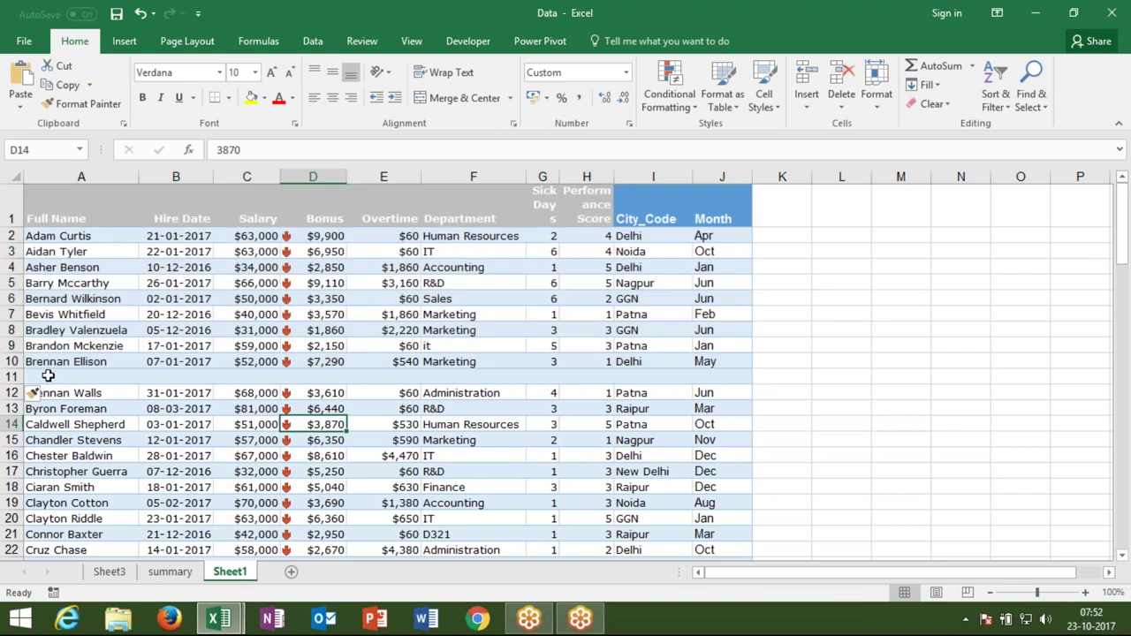
click(53, 373)
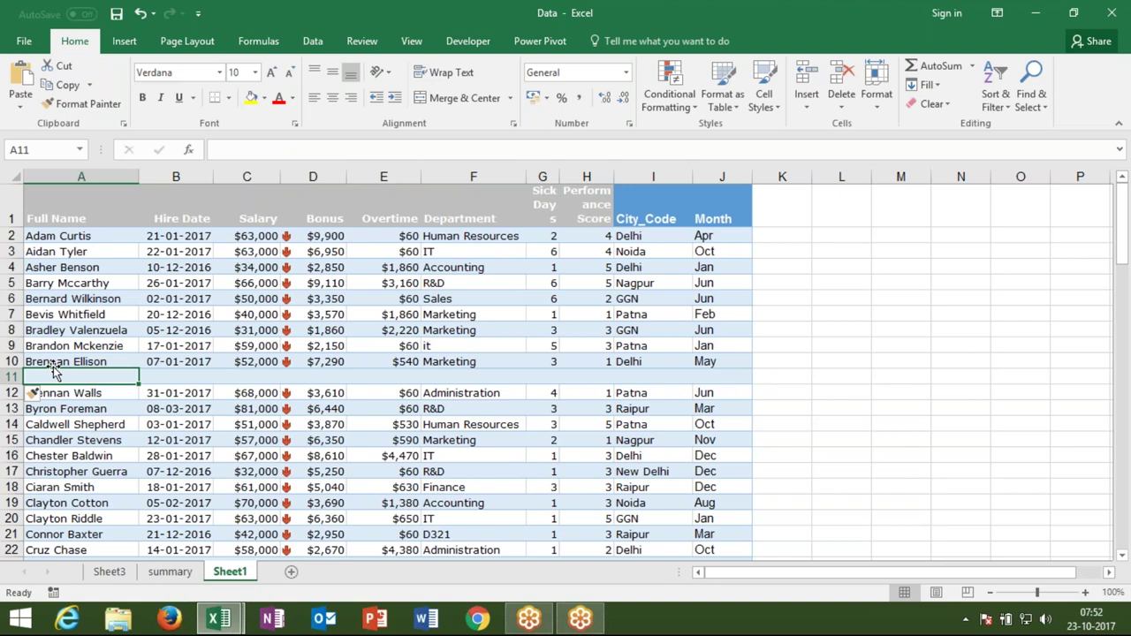
click(53, 363)
double_click(55, 361)
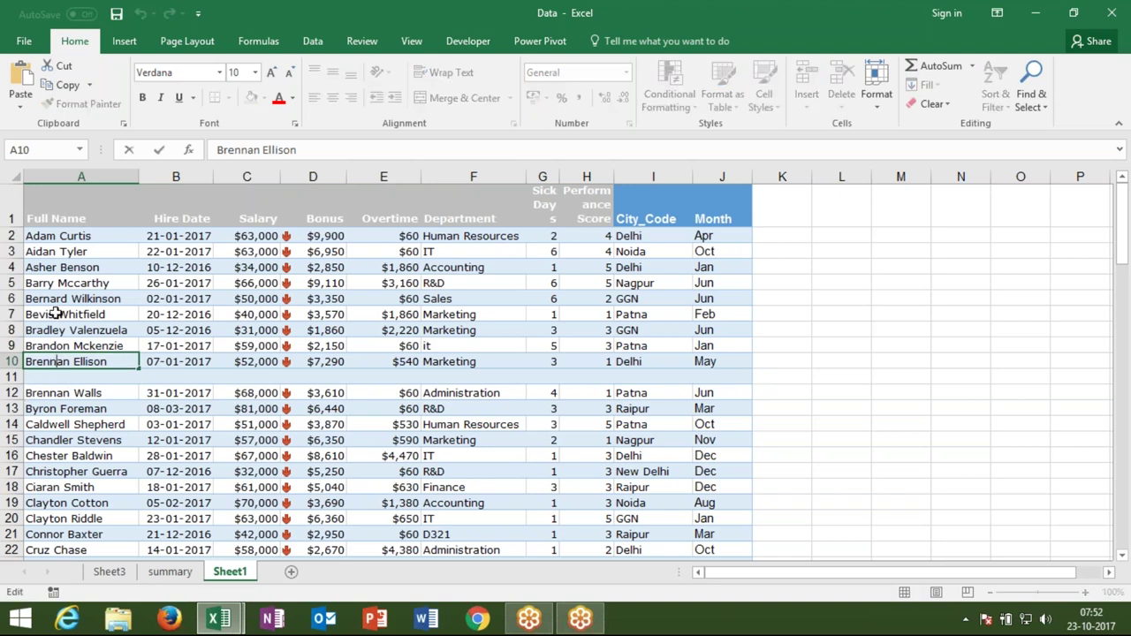
key(Escape)
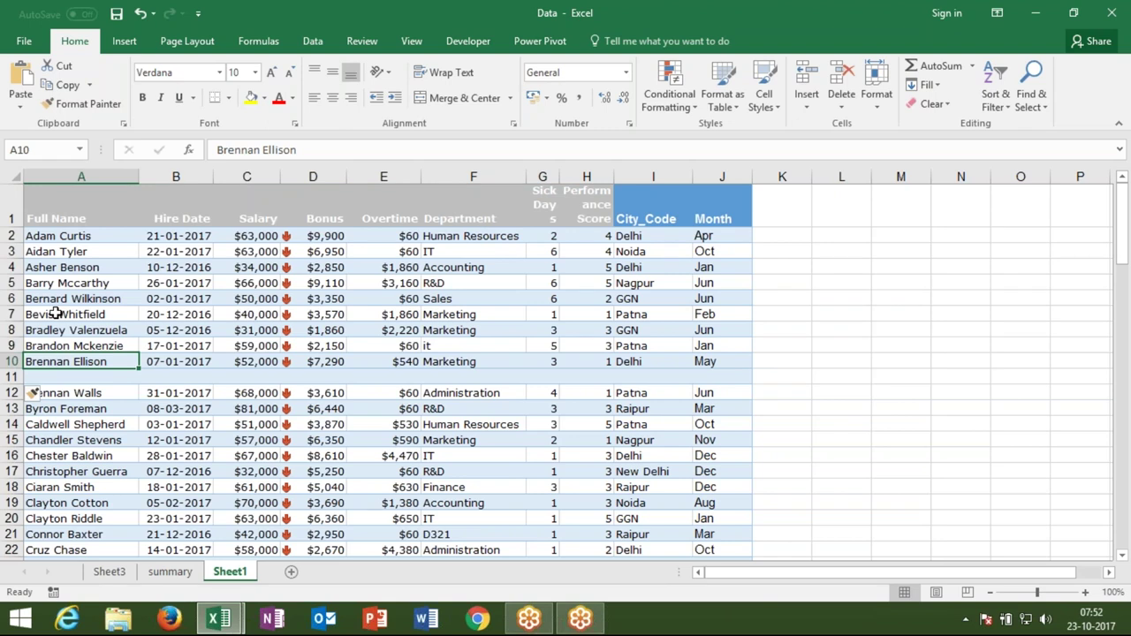
click(102, 236)
click(98, 219)
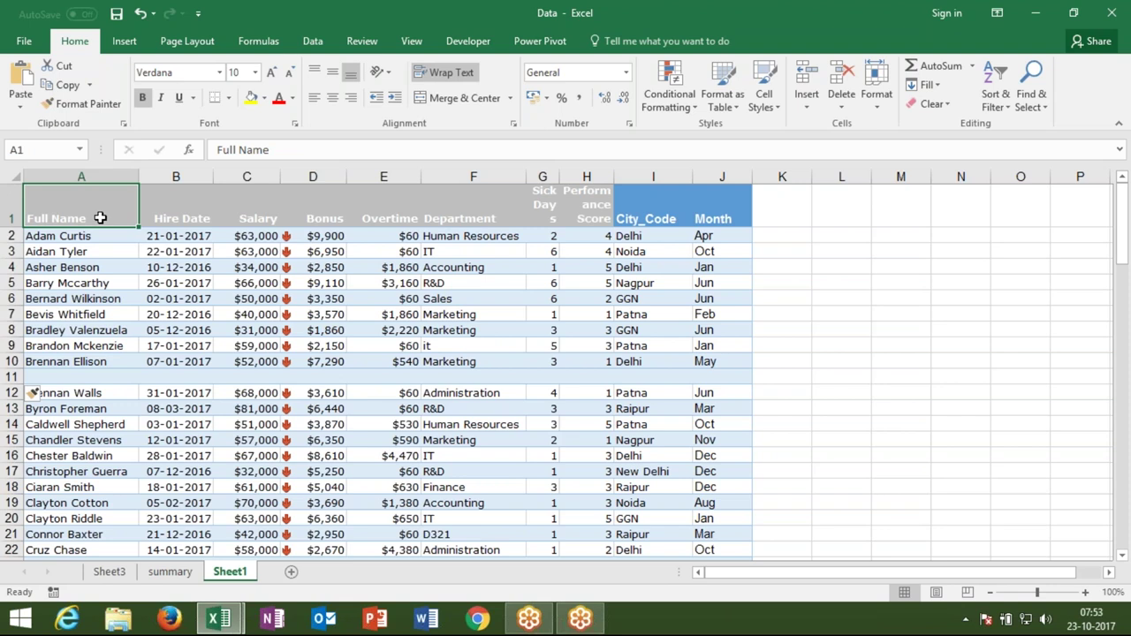
mouse_move(100, 218)
mouse_down()
mouse_move(456, 284)
mouse_move(701, 451)
mouse_move(706, 552)
mouse_up()
drag(709, 559, 710, 599)
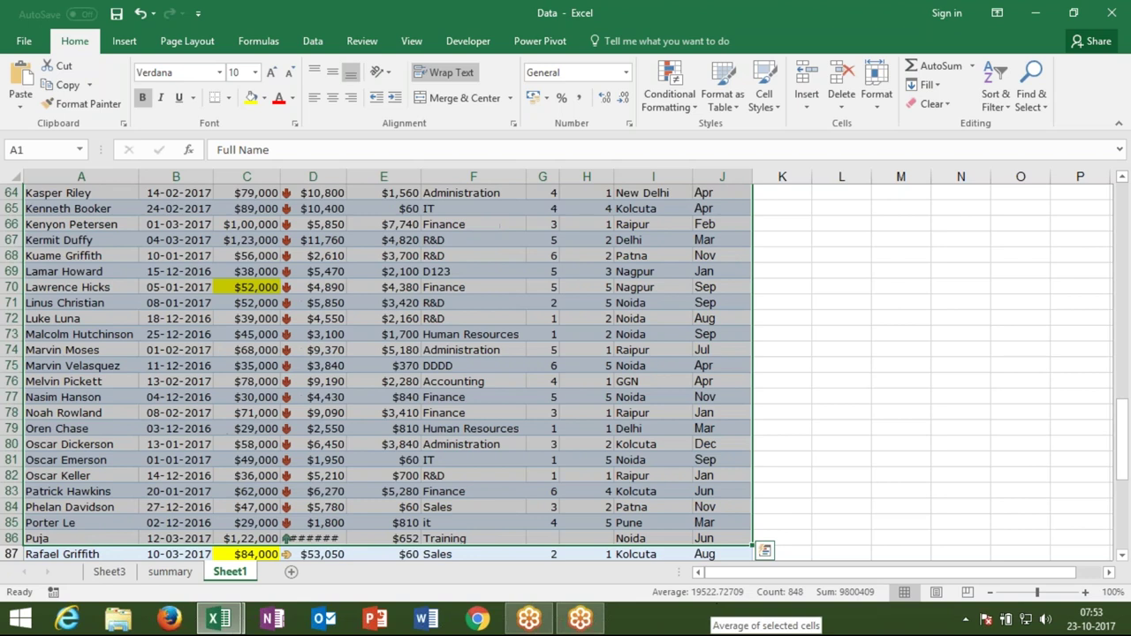
key(ctrl+Home)
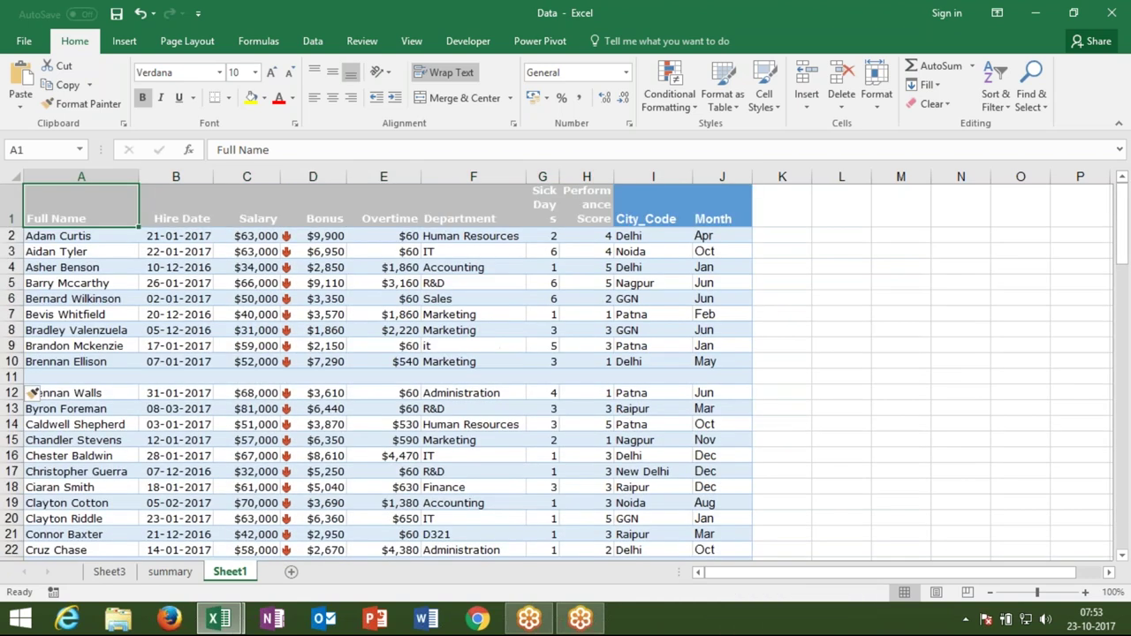
click(523, 407)
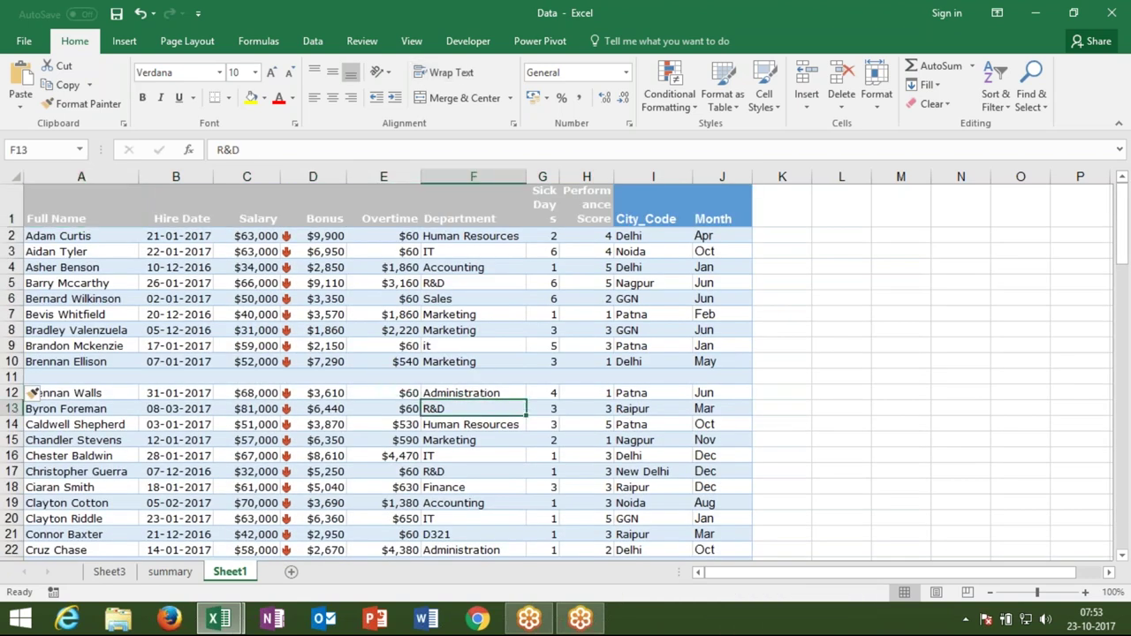
click(84, 206)
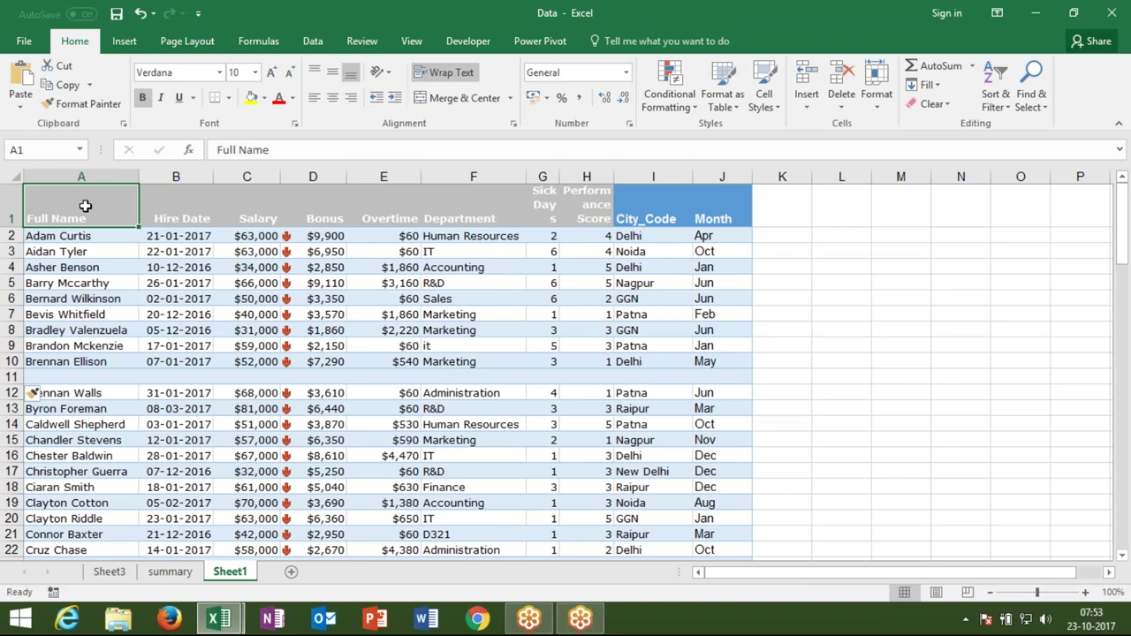
drag(85, 205, 481, 316)
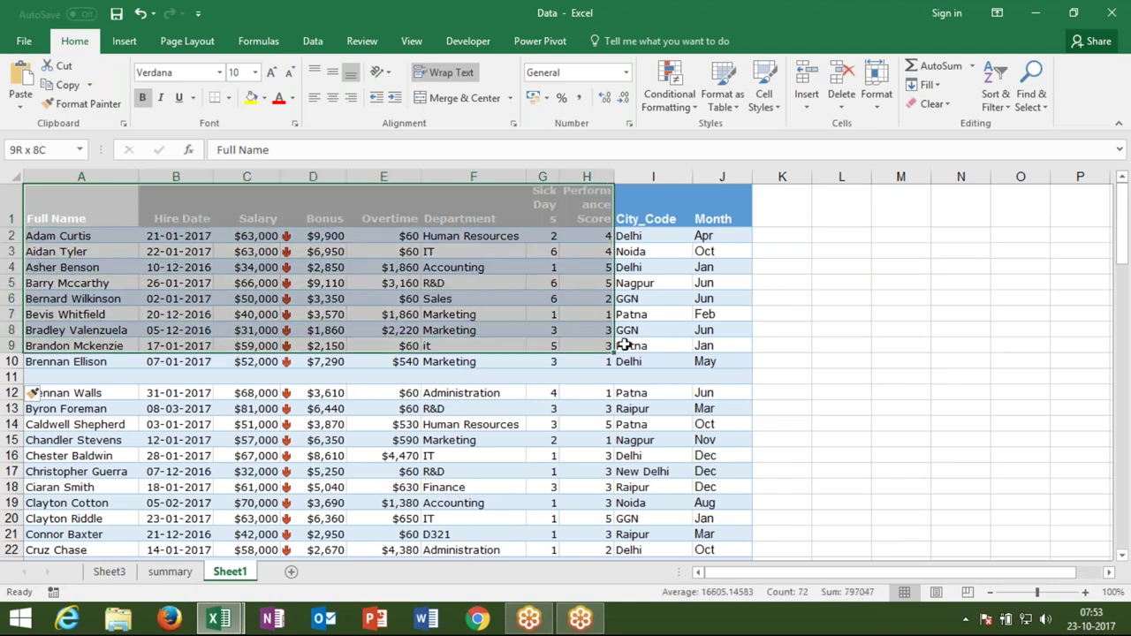
mouse_move(481, 316)
mouse_down()
mouse_move(668, 388)
mouse_move(697, 485)
mouse_up()
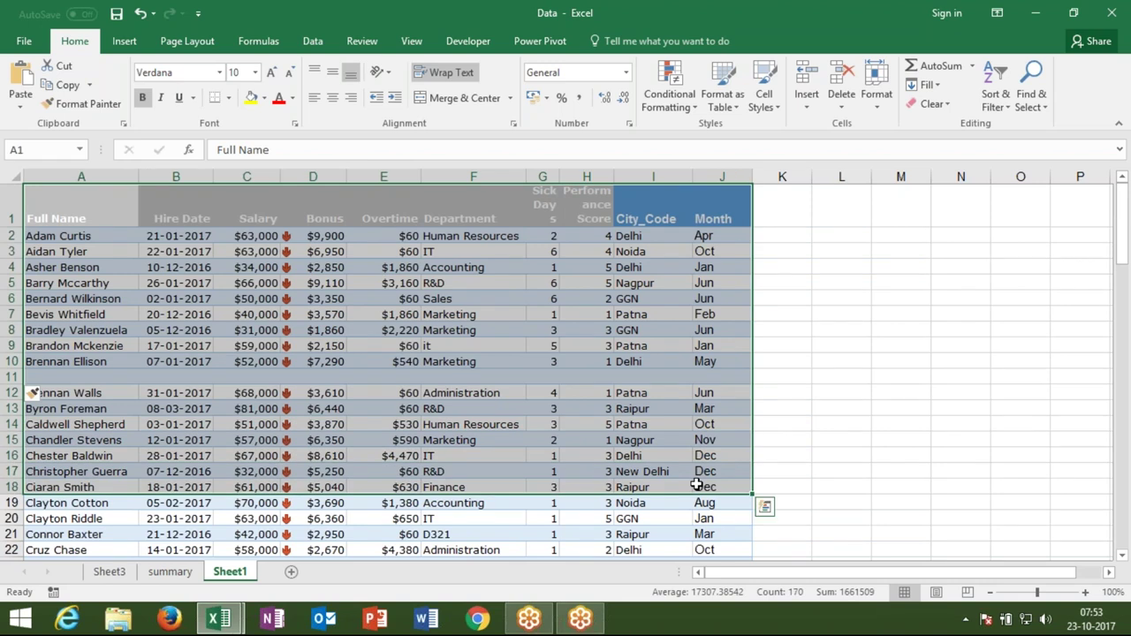
click(308, 216)
click(51, 215)
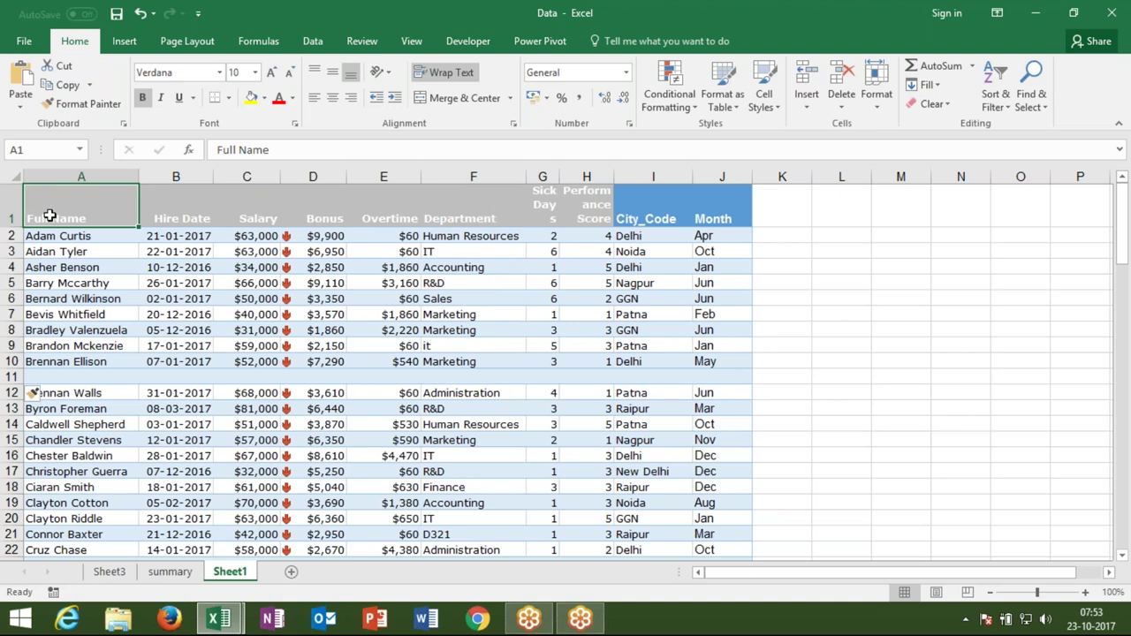
click(71, 251)
click(70, 212)
key(shift+Right)
key(shift+Right)
key(shift+Right)
key(shift+Right)
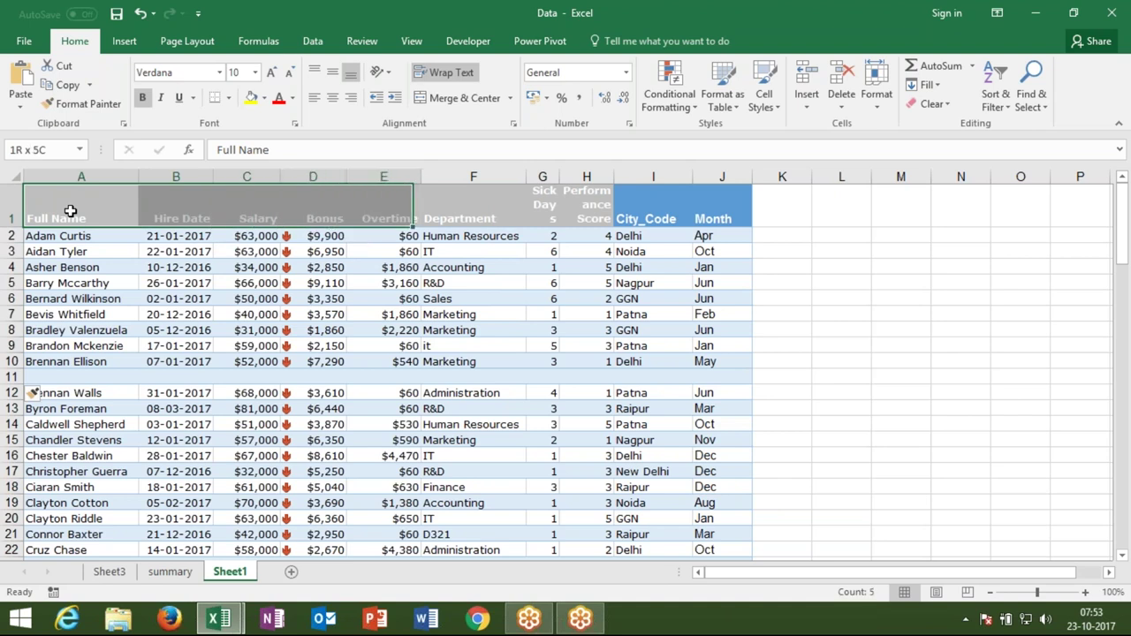
key(shift+Right)
key(shift+Right)
key(shift+Right)
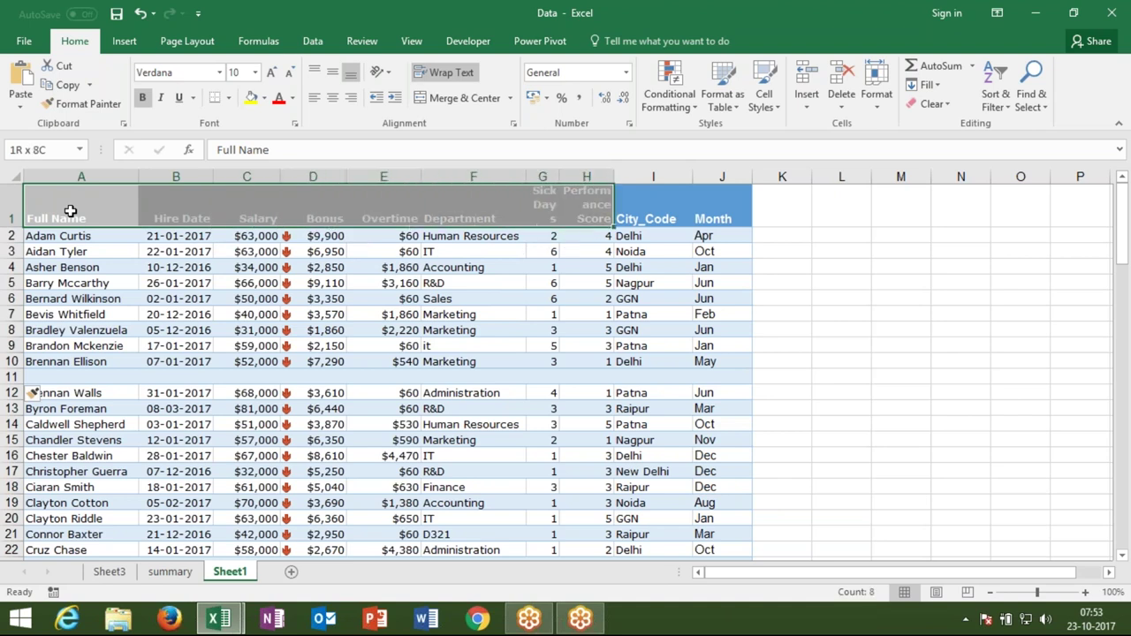
key(shift+Right)
key(shift+Right)
key(shift+Down)
key(shift+Down)
key(shift+Down)
key(shift+Down)
key(shift+Down)
key(shift+Down)
key(shift+Down)
key(shift+Down)
key(shift+Down)
key(shift+Down)
key(shift+Down)
key(shift+Down)
key(shift+Down)
key(shift+Down)
key(shift+Down)
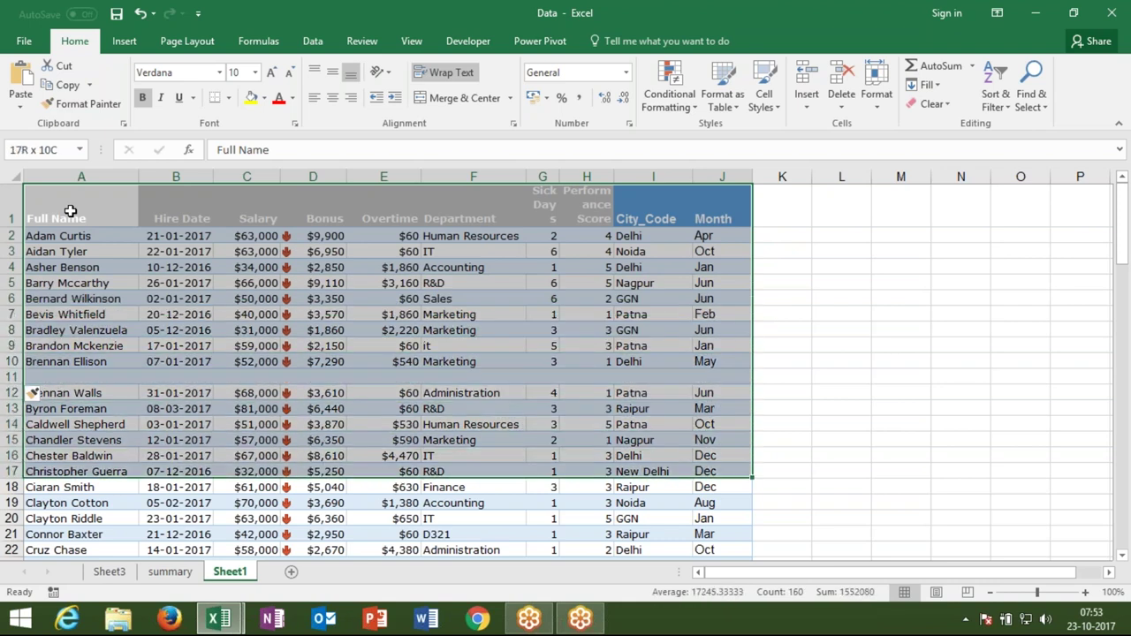
key(shift+Down)
key(shift+Down)
key(shift+Down)
key(shift+Down)
key(shift+Down)
key(shift+Down)
key(shift+Down)
key(shift+Down)
key(shift+Down)
key(shift+Down)
key(shift+Down)
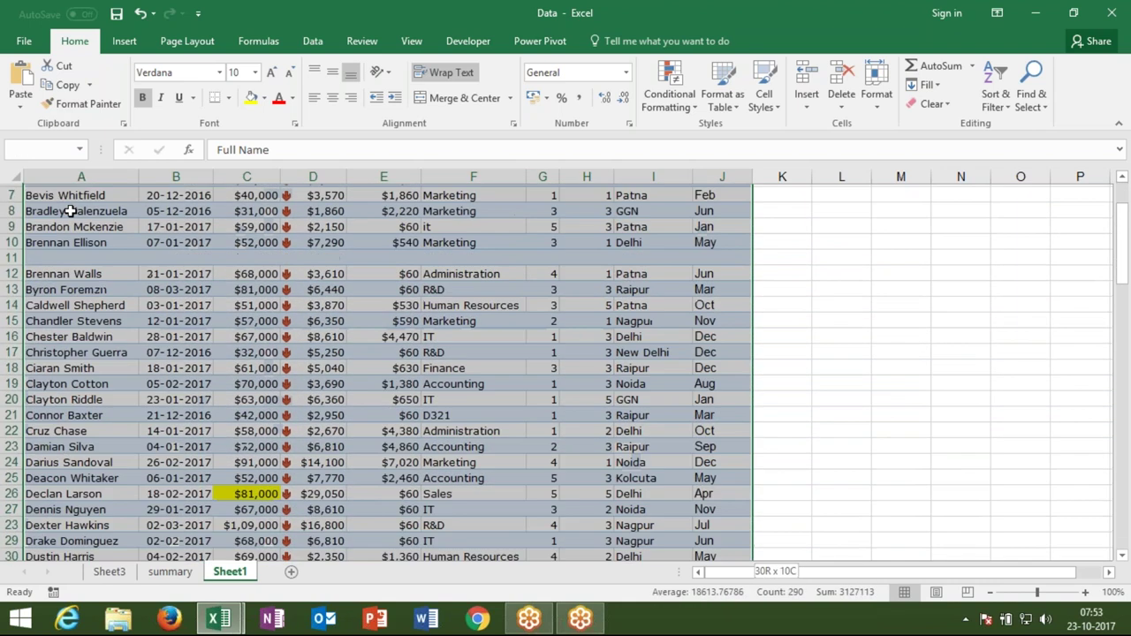
key(shift+Down)
key(shift+Down)
key(shift+Down)
key(shift+Down)
key(shift+Down)
key(shift+Down)
key(shift+Down)
key(shift+Down)
key(shift+Down)
key(ctrl+Home)
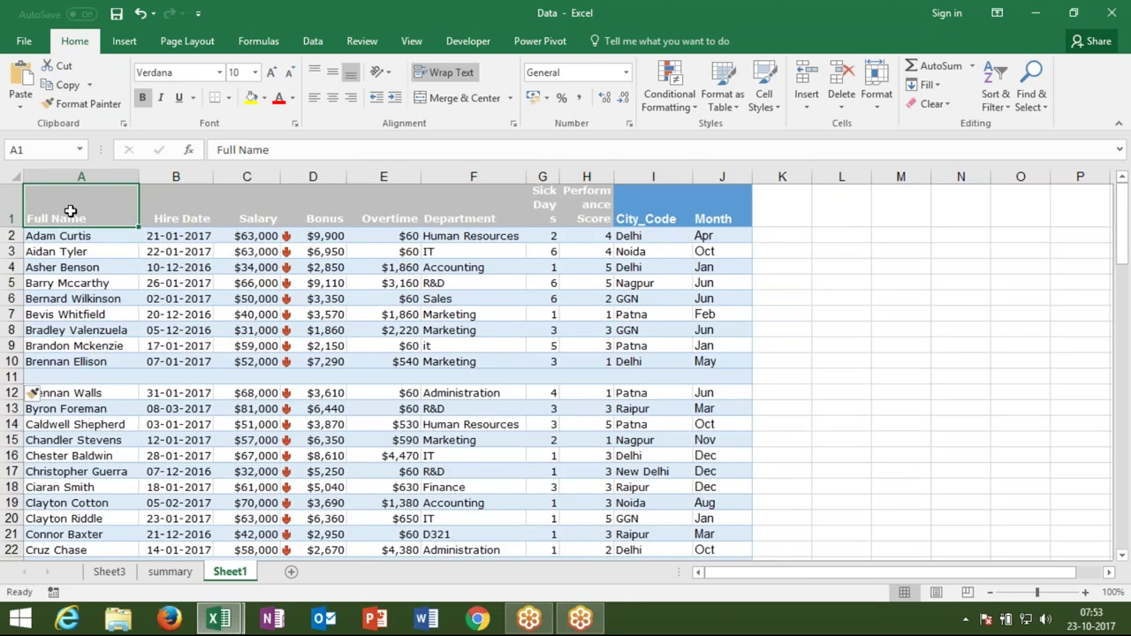
click(78, 297)
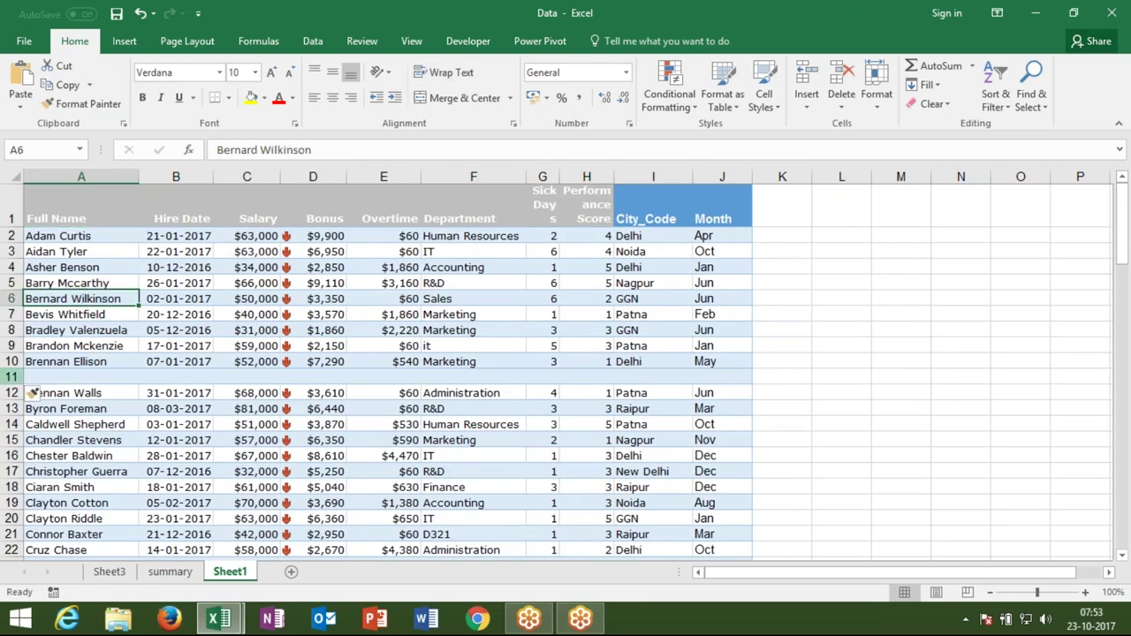
Delete the empty row 11 with Ctrl+Minus, select the whole sheet, then select A1.
click(12, 376)
key(ctrl+minus)
click(473, 330)
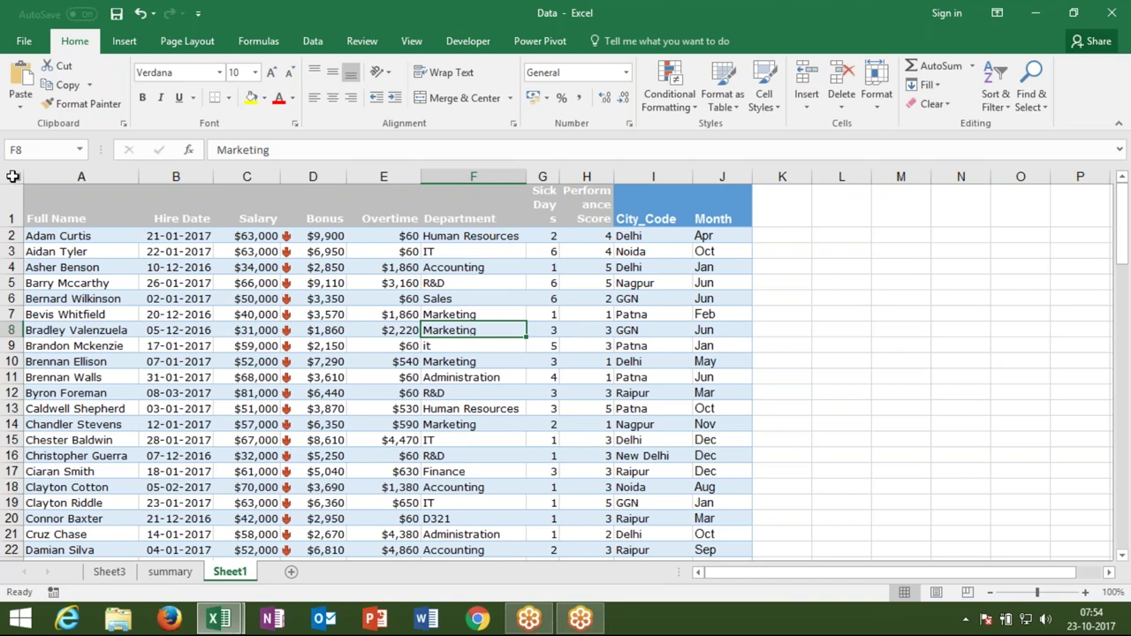
click(14, 177)
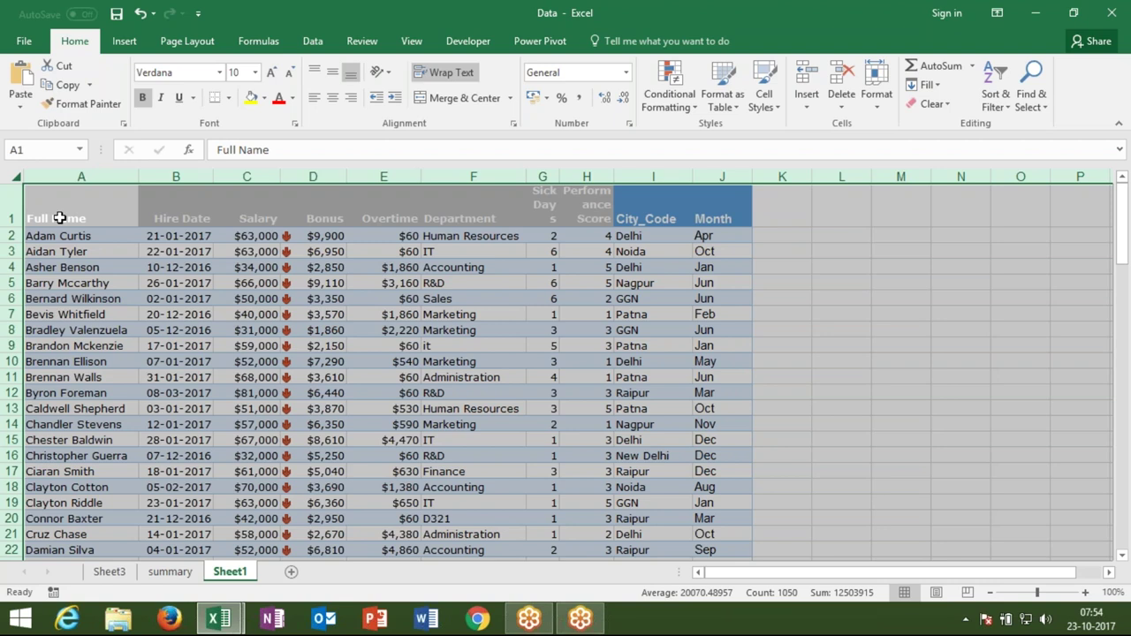
click(65, 263)
click(74, 218)
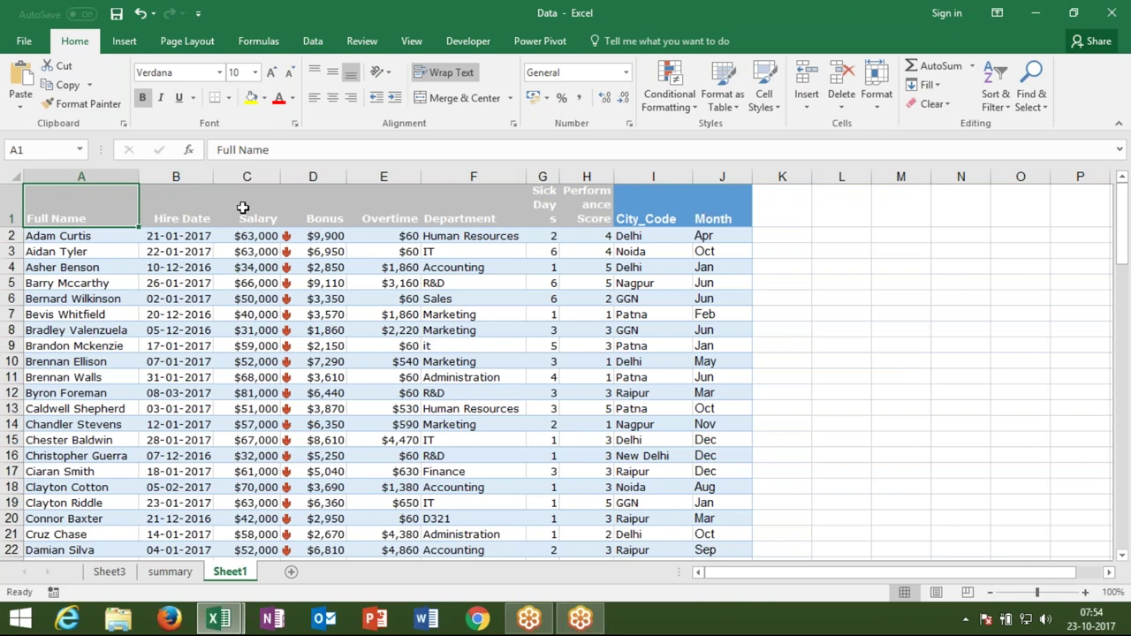
click(697, 208)
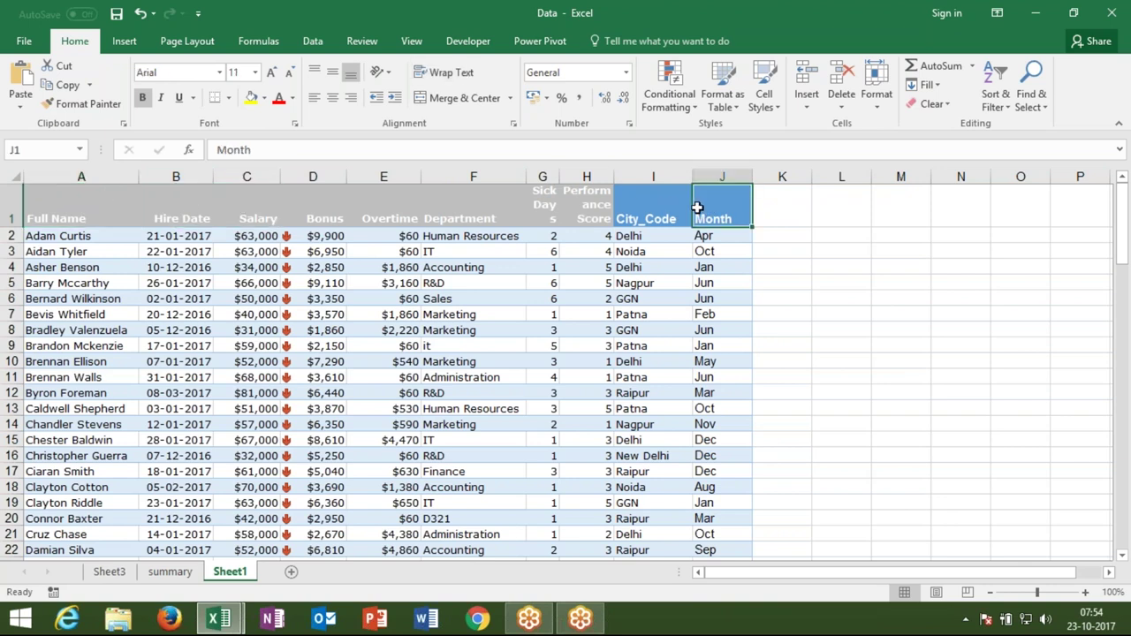
click(103, 201)
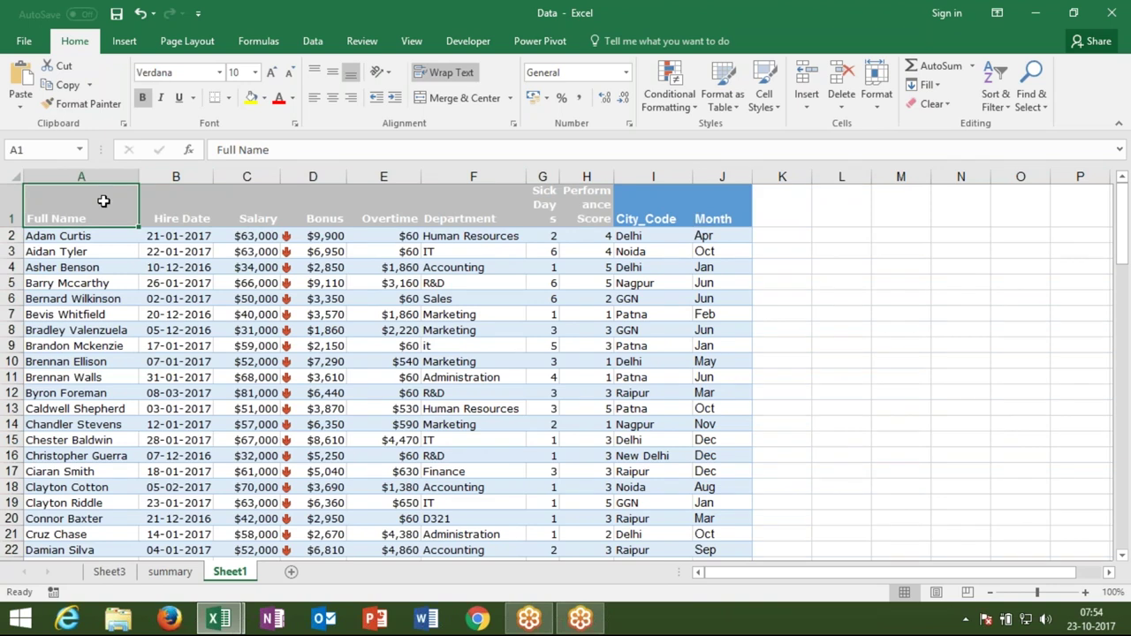
key(Right)
key(Right)
key(Right)
key(Right)
key(Right)
key(Right)
key(Right)
key(Right)
key(Right)
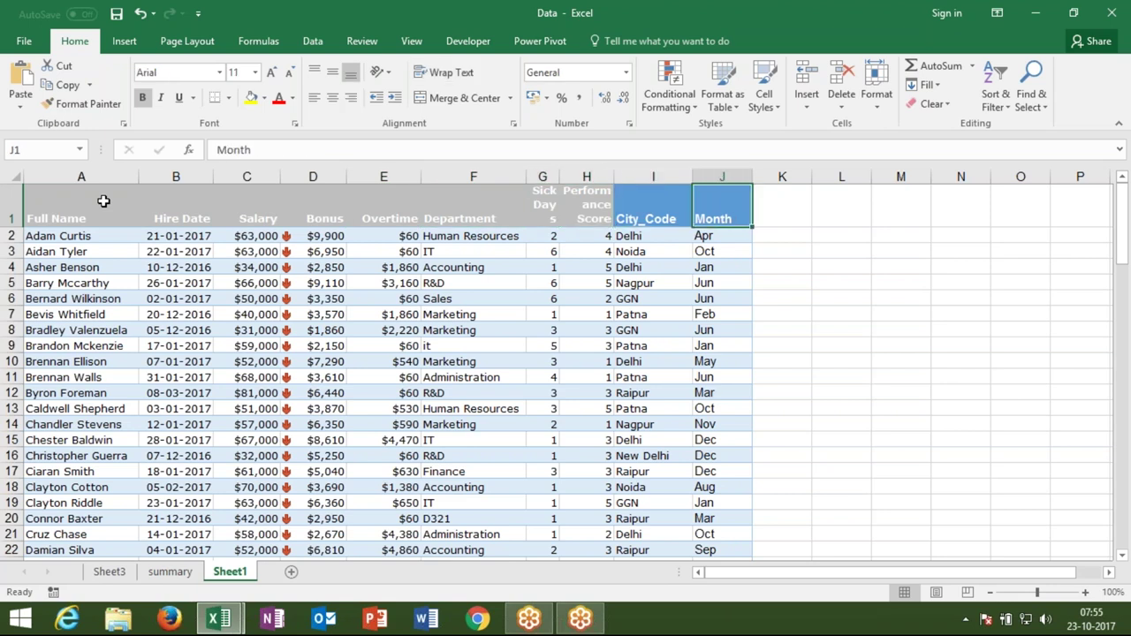
click(85, 218)
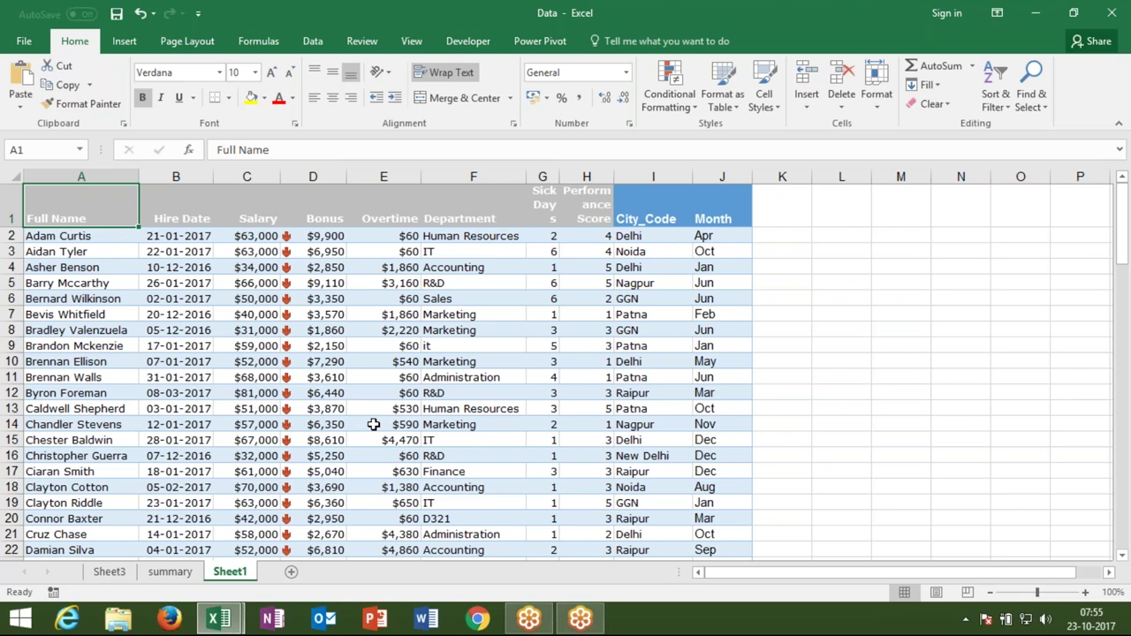
key(ctrl+Right)
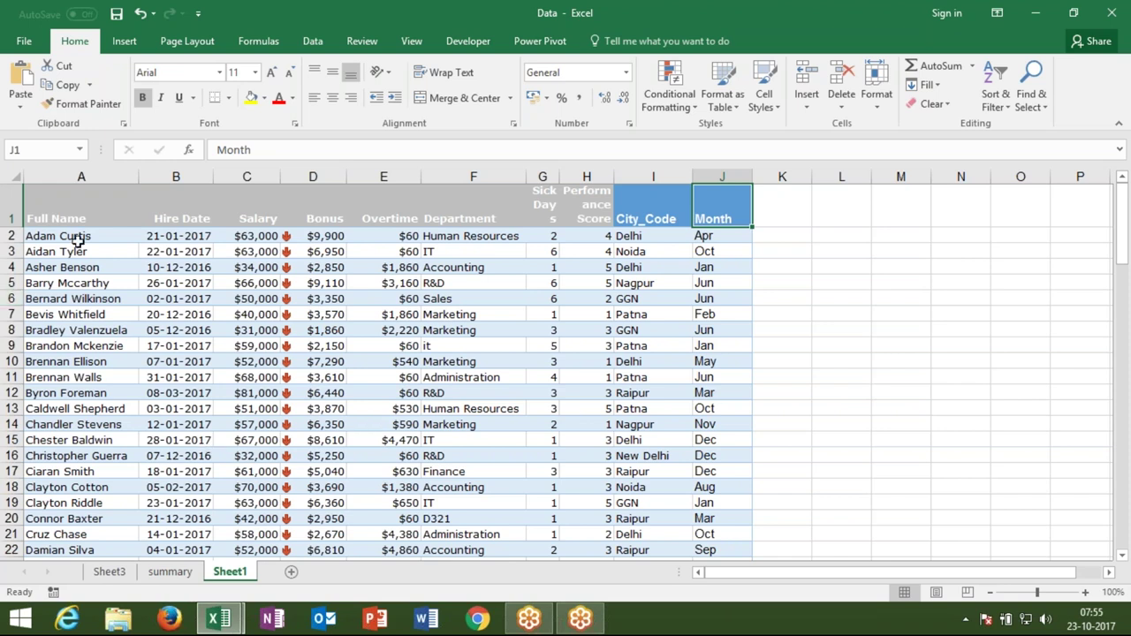
click(90, 214)
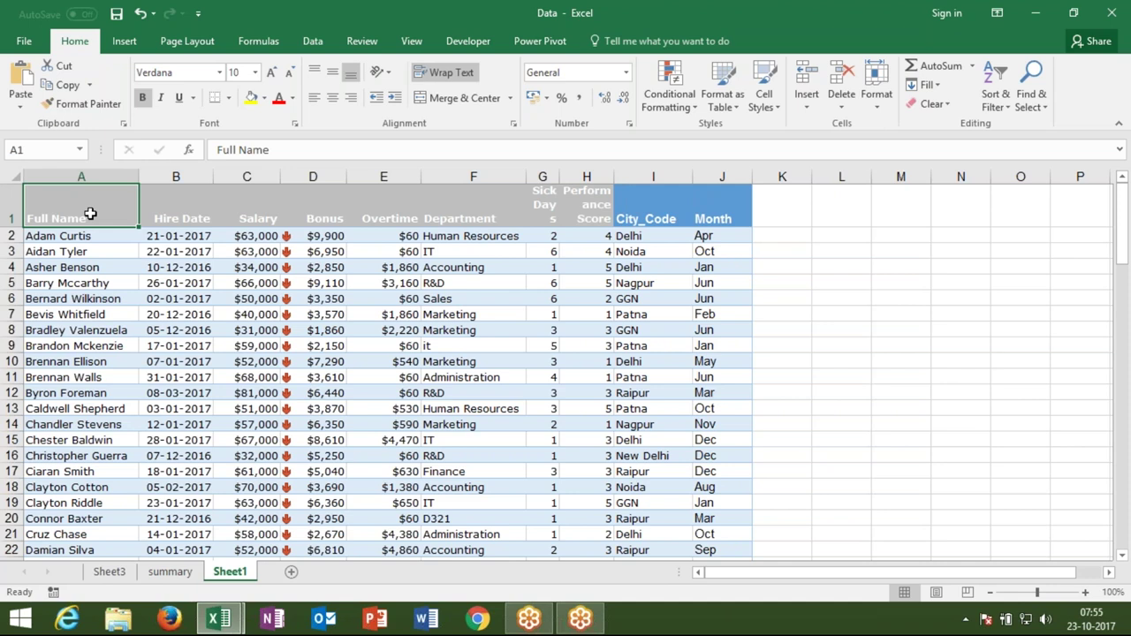
key(shift+Right)
key(shift+Right)
key(shift+Right)
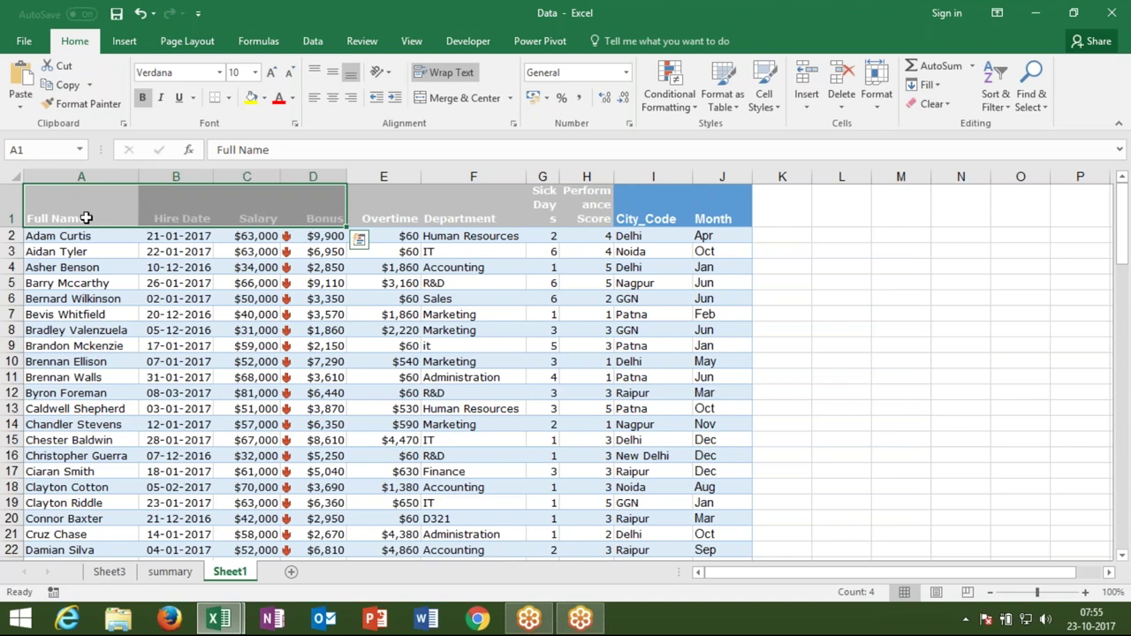
click(86, 217)
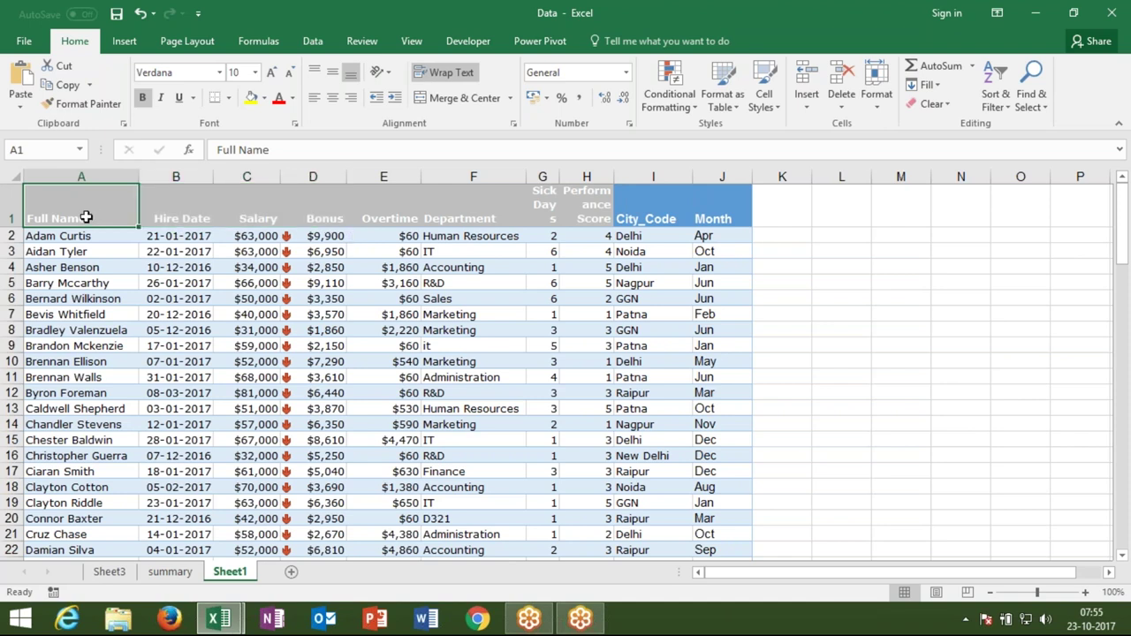
key(ctrl+Right)
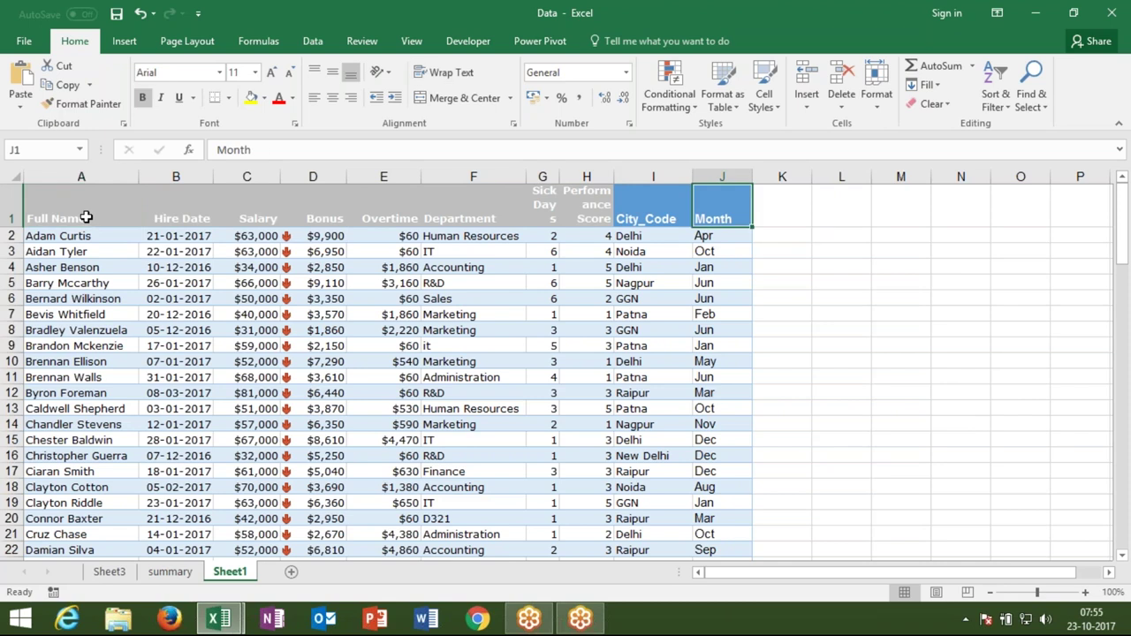
click(416, 194)
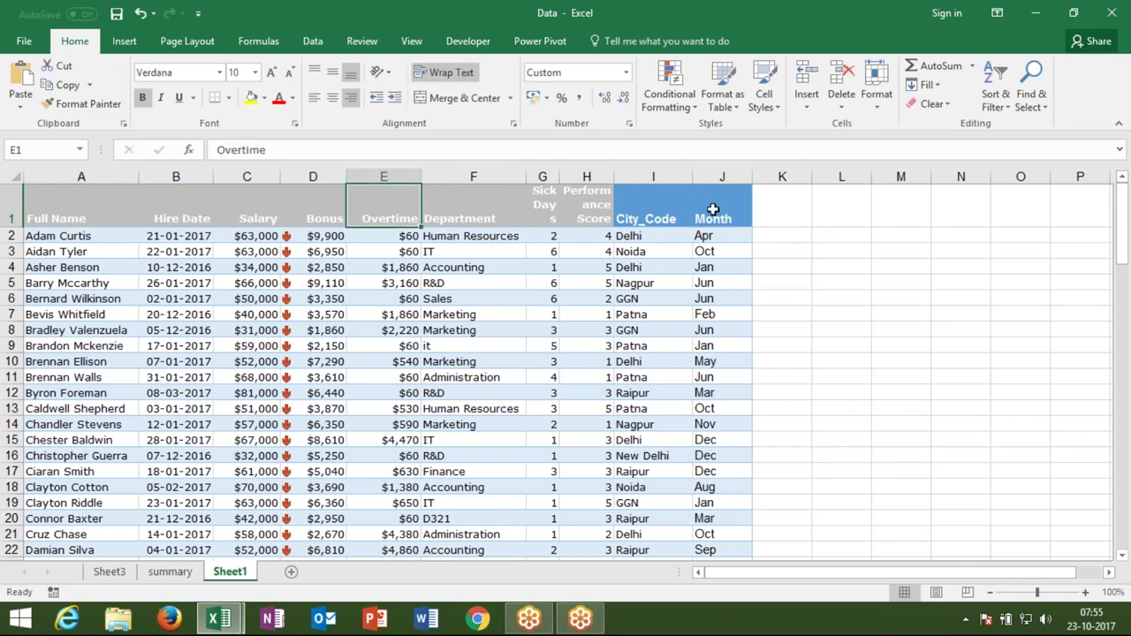
click(712, 210)
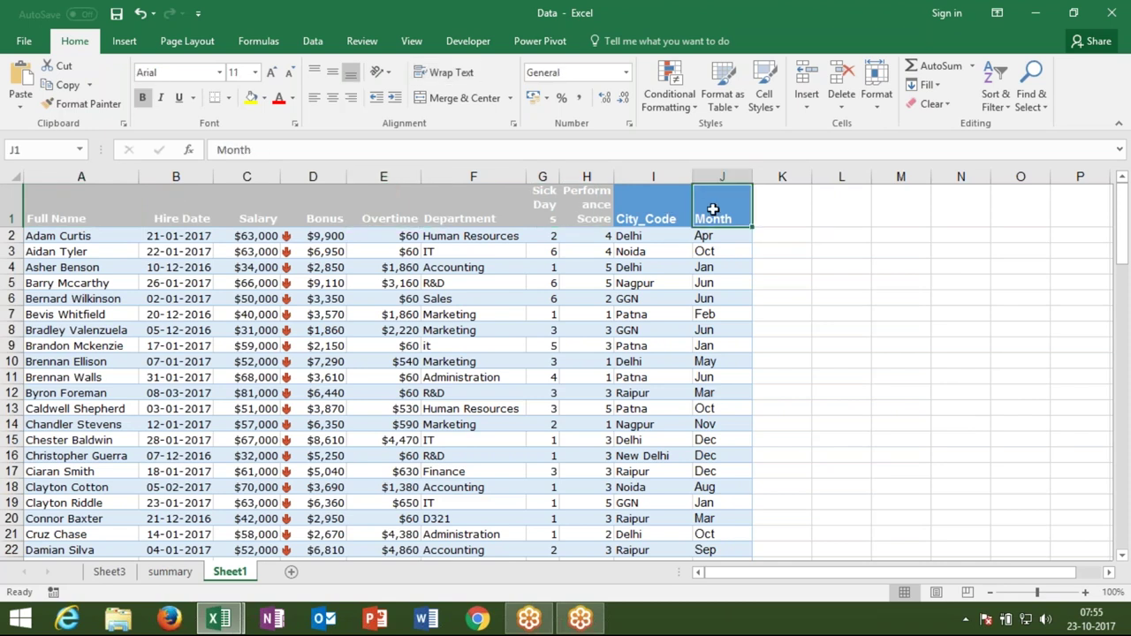
click(56, 213)
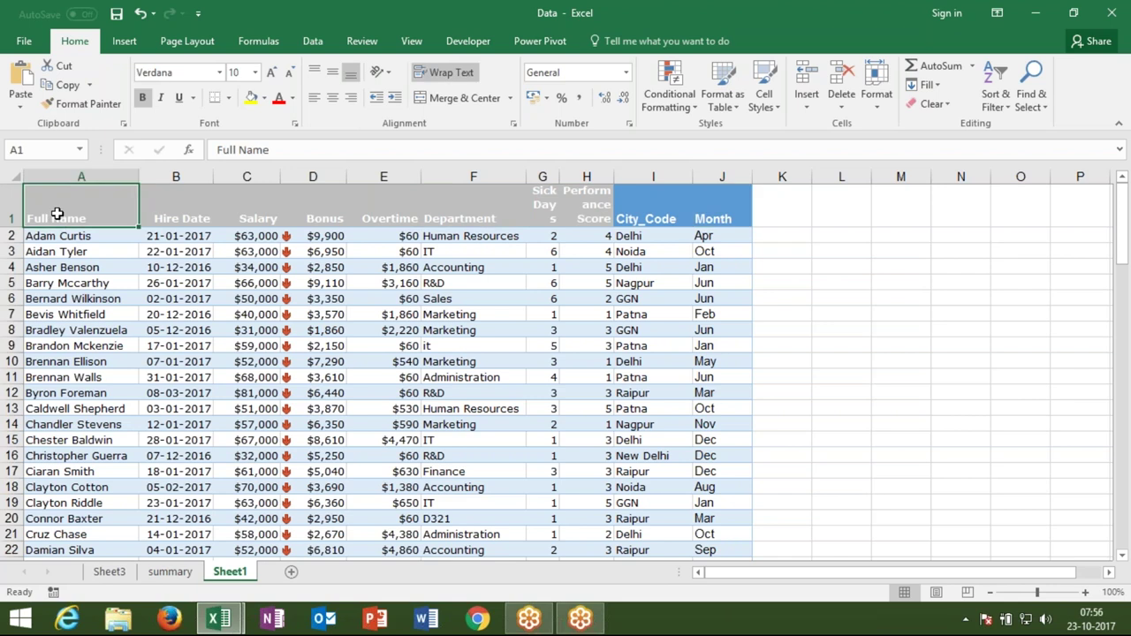
key(Down)
key(Down)
key(Down)
key(Down)
key(Down)
key(Down)
key(Down)
key(Down)
key(Down)
key(Down)
key(Down)
key(Down)
key(Down)
key(Down)
key(Down)
key(Down)
key(Down)
key(Down)
key(Down)
key(Down)
key(Down)
key(Down)
key(Down)
key(Down)
key(Down)
key(Down)
key(Down)
key(Down)
key(Down)
key(Down)
key(Down)
key(Down)
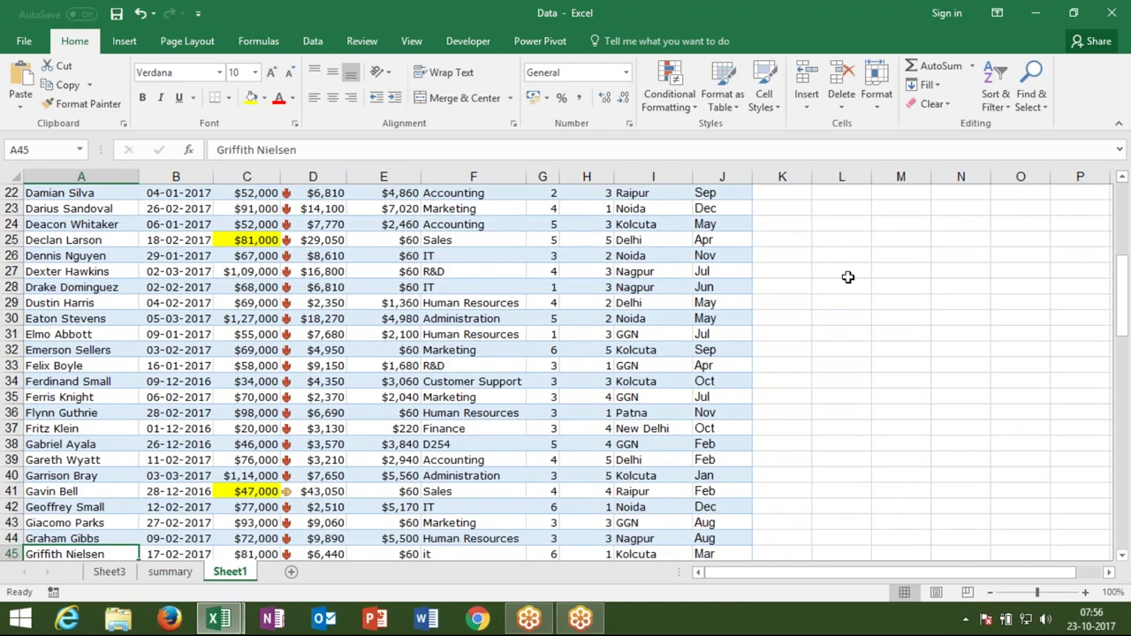
drag(1125, 289, 1123, 216)
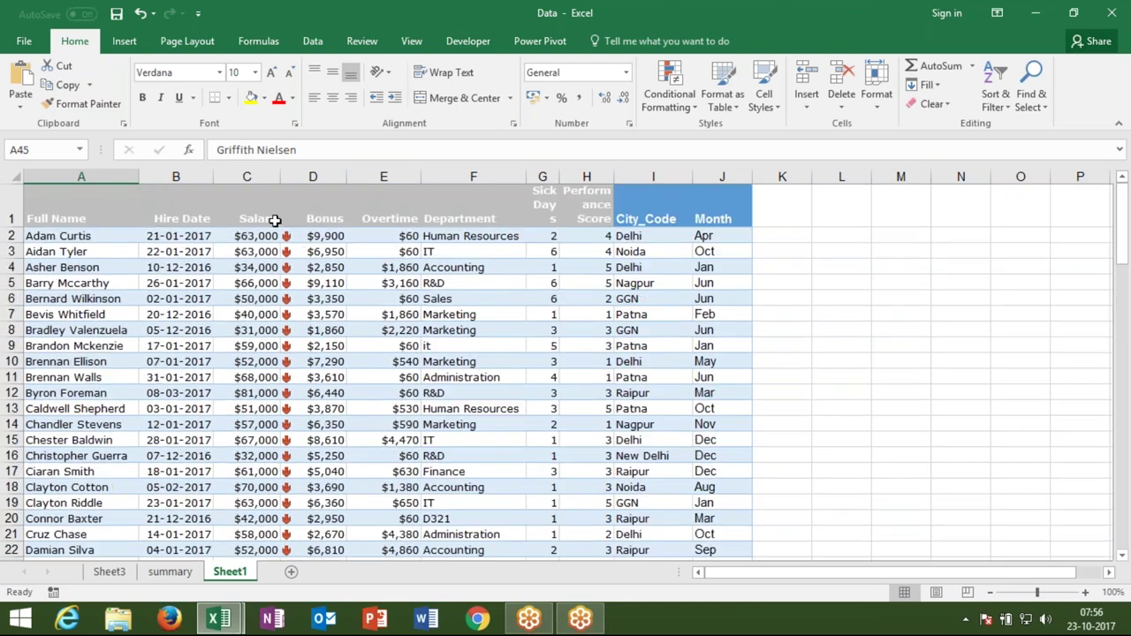
click(123, 211)
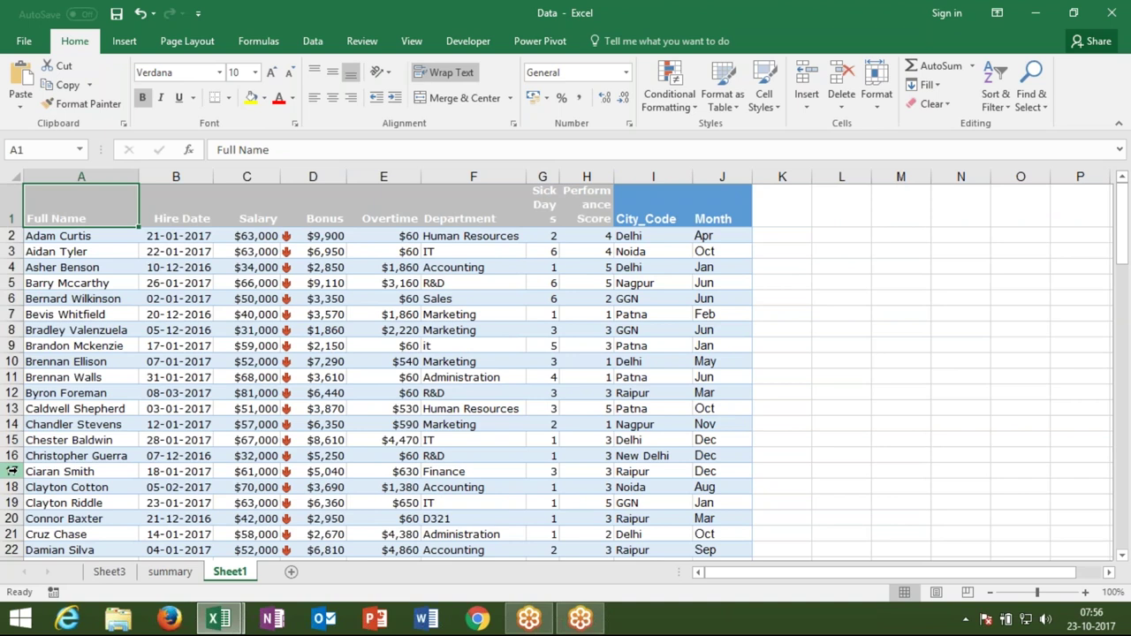
key(ctrl+Down)
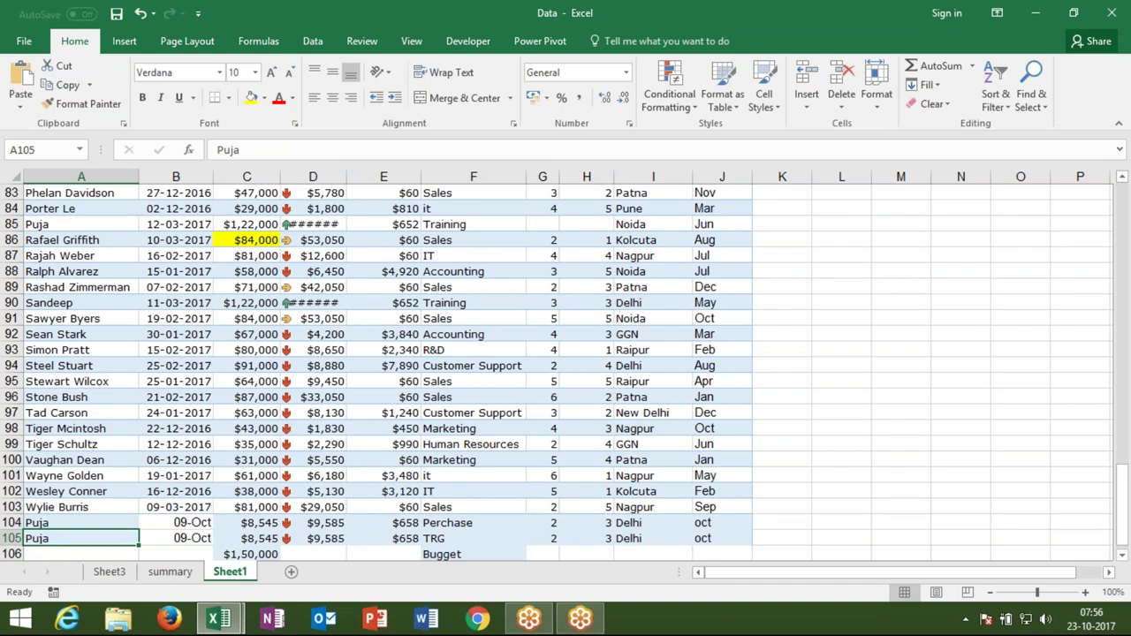
key(ctrl+Home)
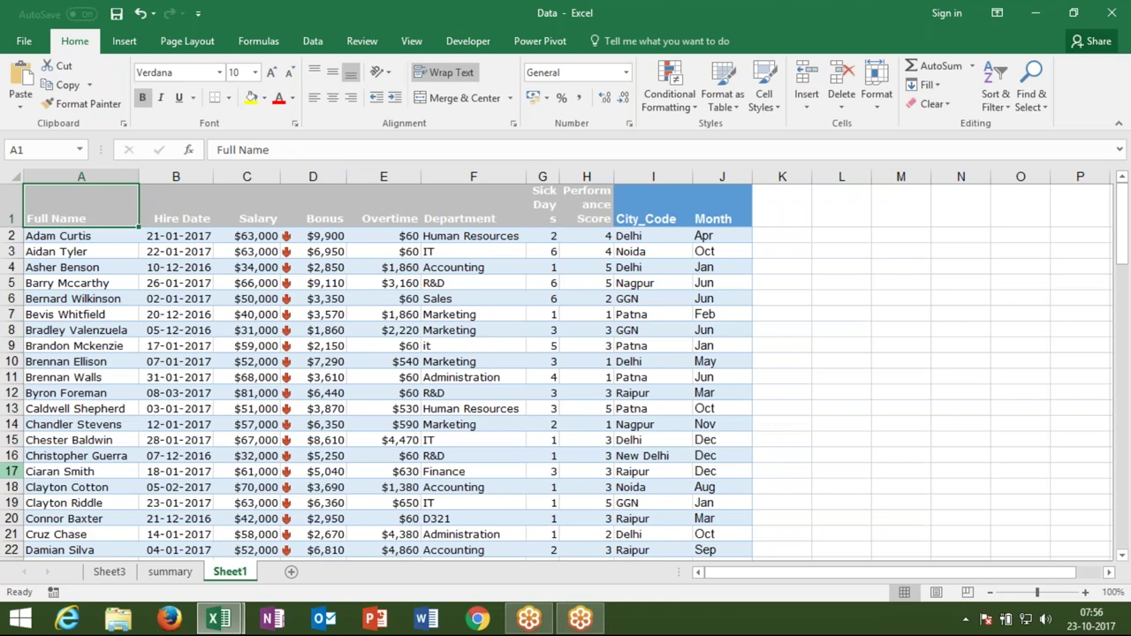
key(End)
key(Home)
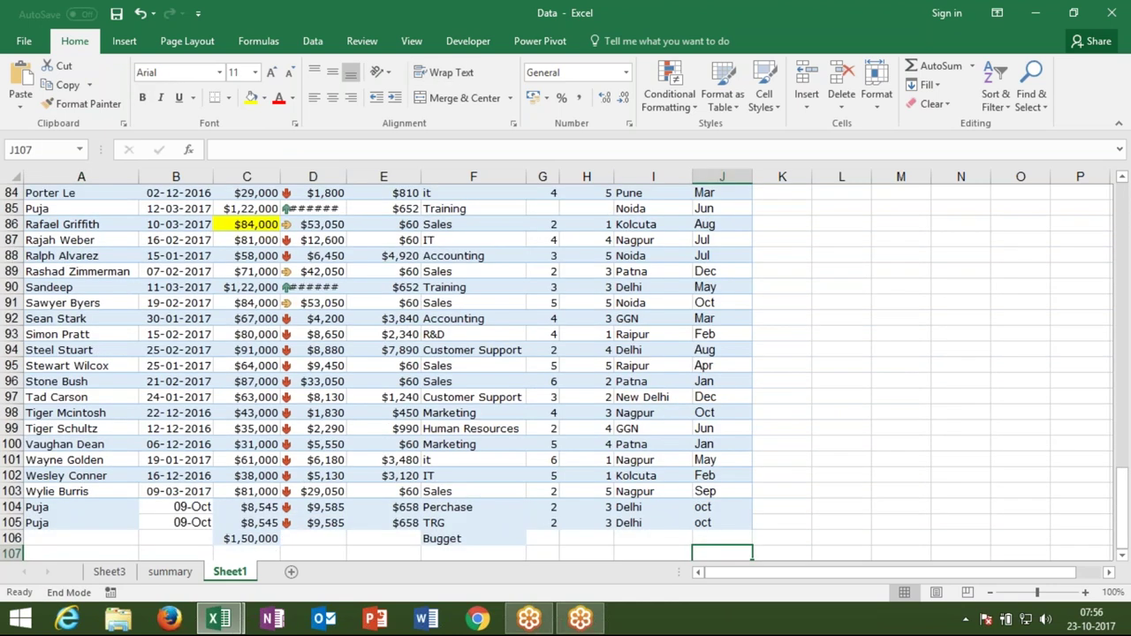
key(Up)
key(Up)
key(Home)
key(End)
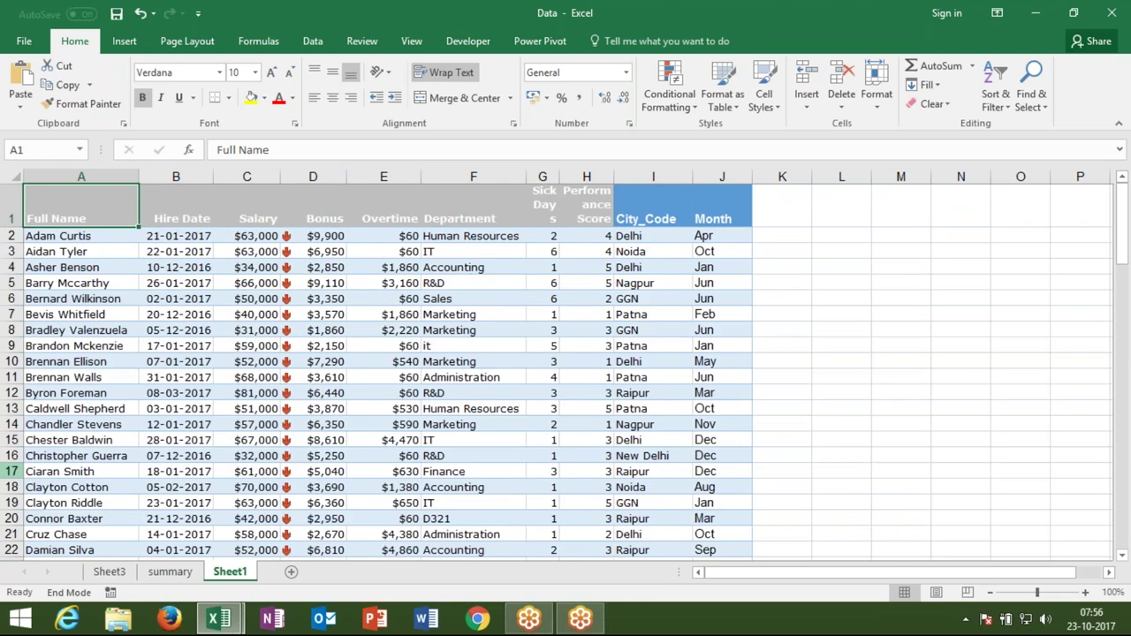
key(Page_Down)
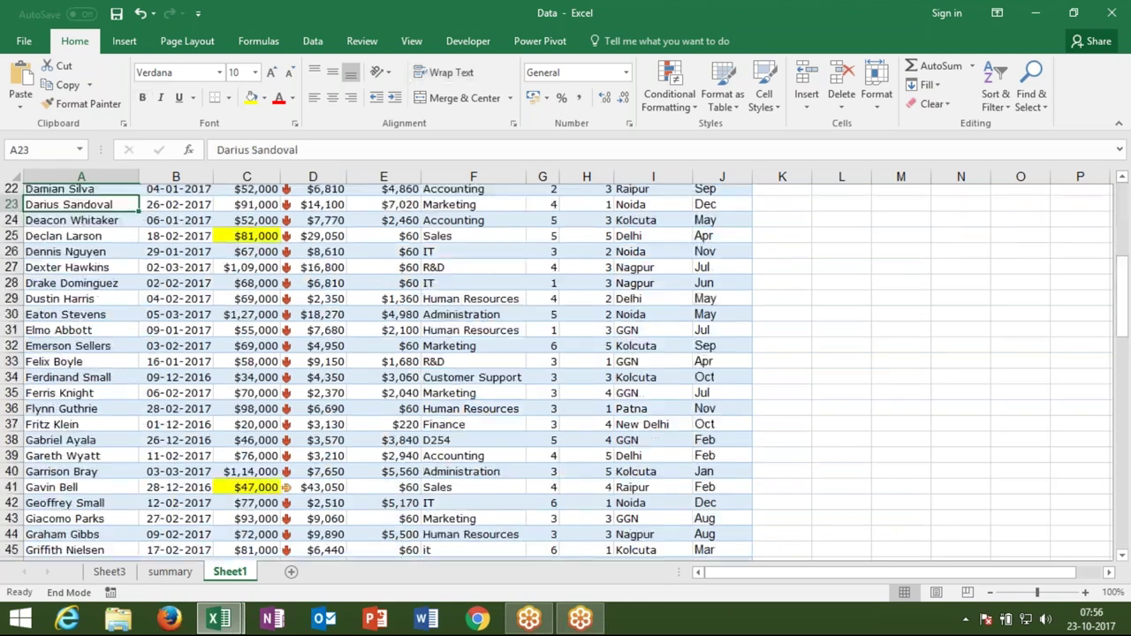
key(Page_Down)
key(Page_Down)
key(Page_Down)
key(Page_Down)
key(Page_Up)
key(Page_Up)
key(Page_Up)
key(Page_Up)
key(Page_Up)
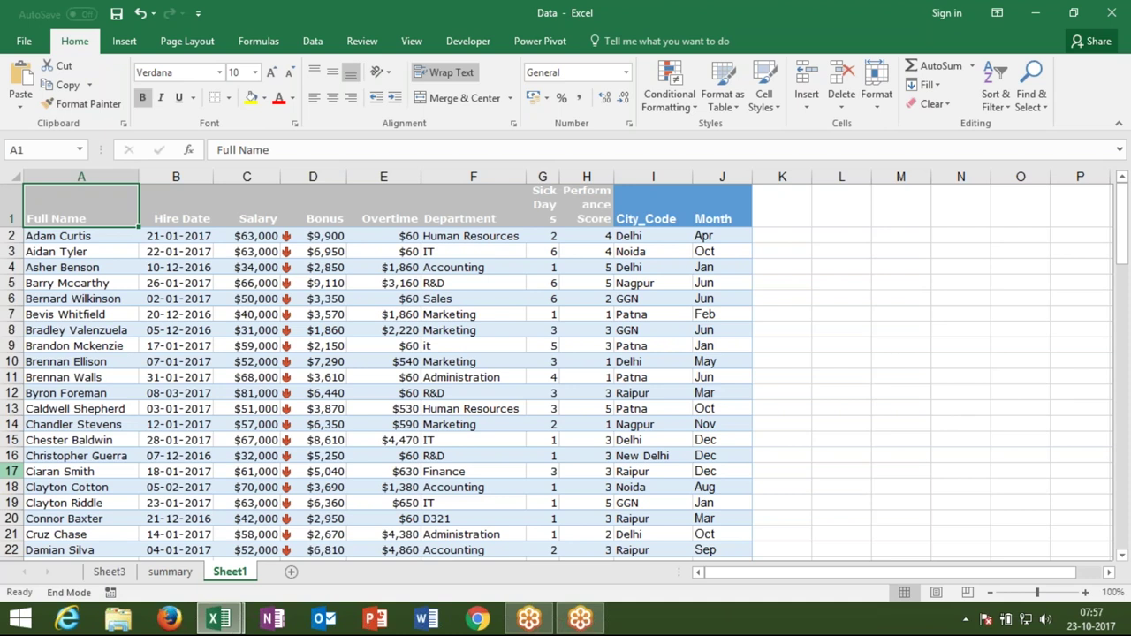
key(End)
key(End)
key(Home)
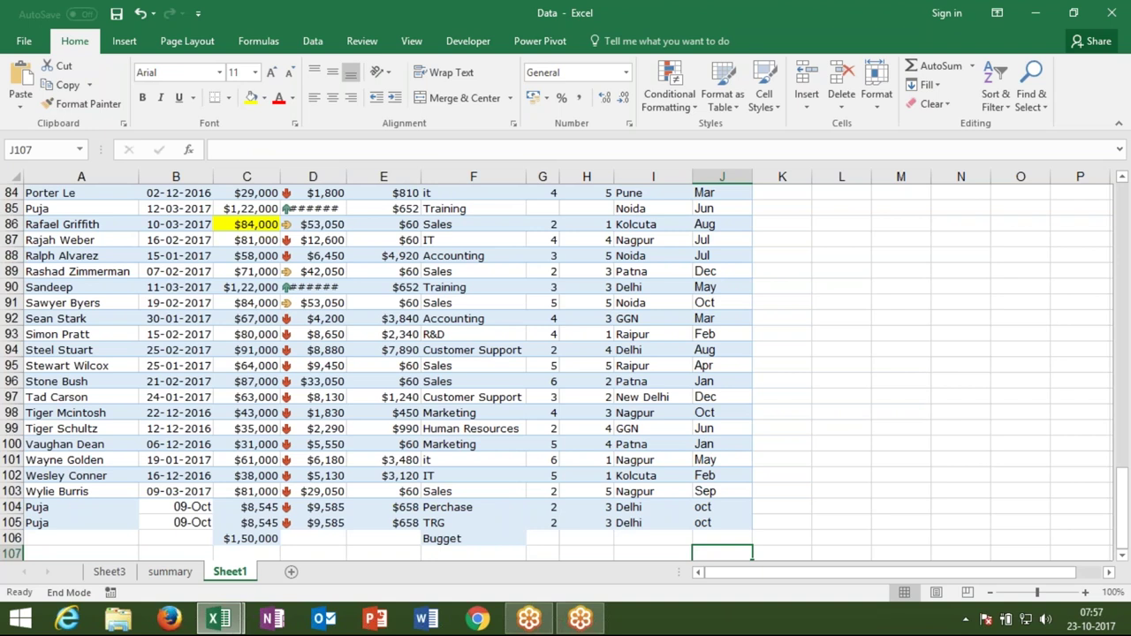
key(ctrl+Home)
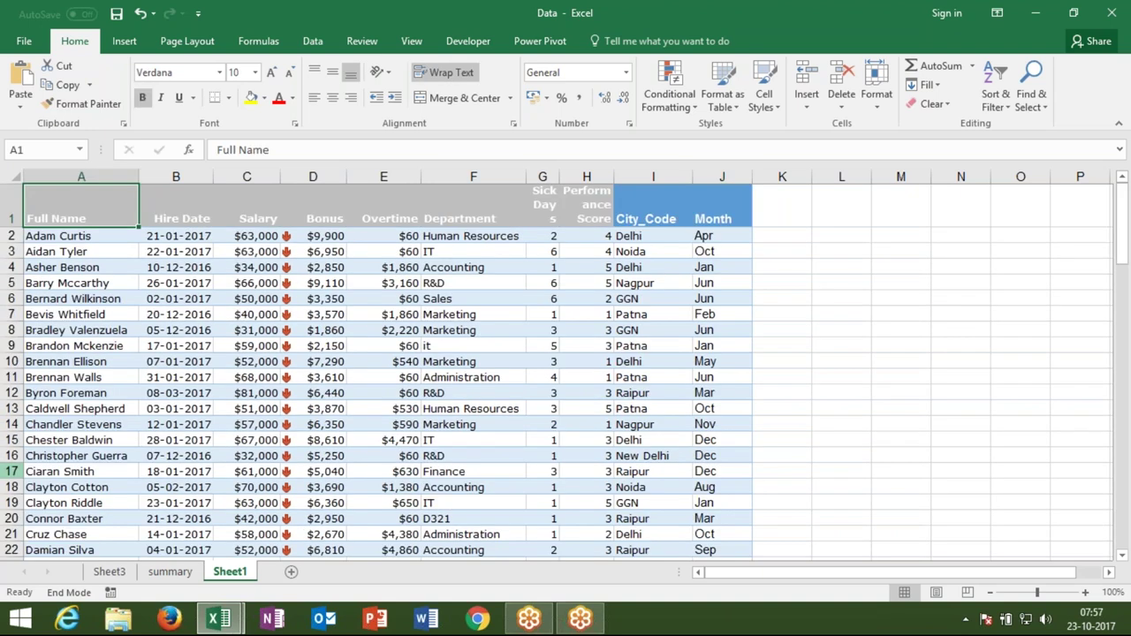
key(Home)
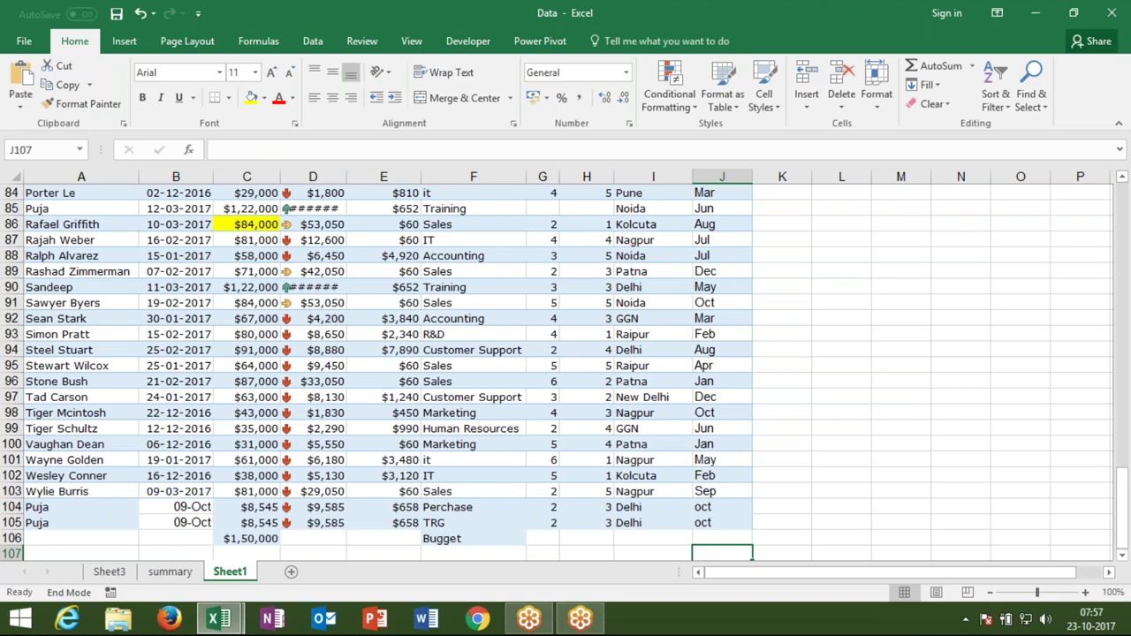
key(ctrl+Home)
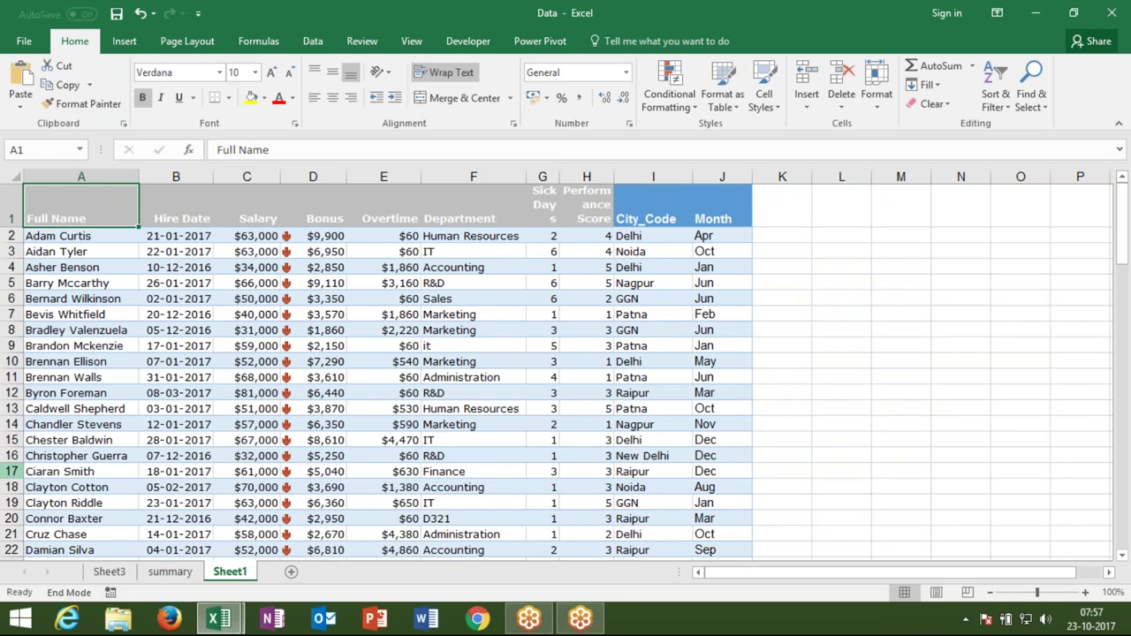
key(Down)
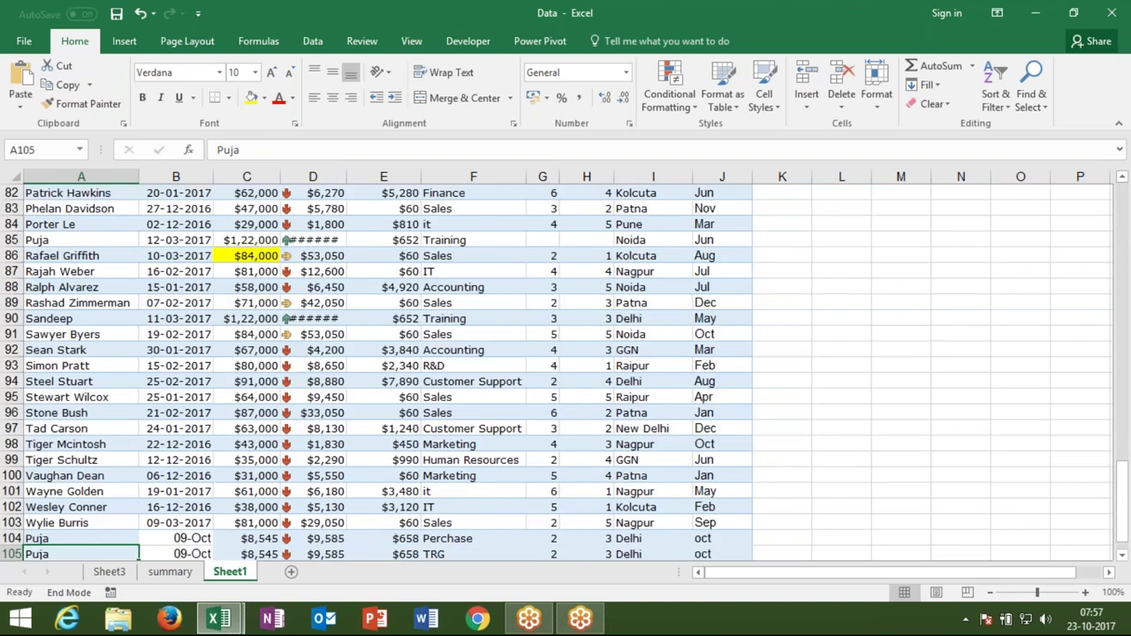
key(Up)
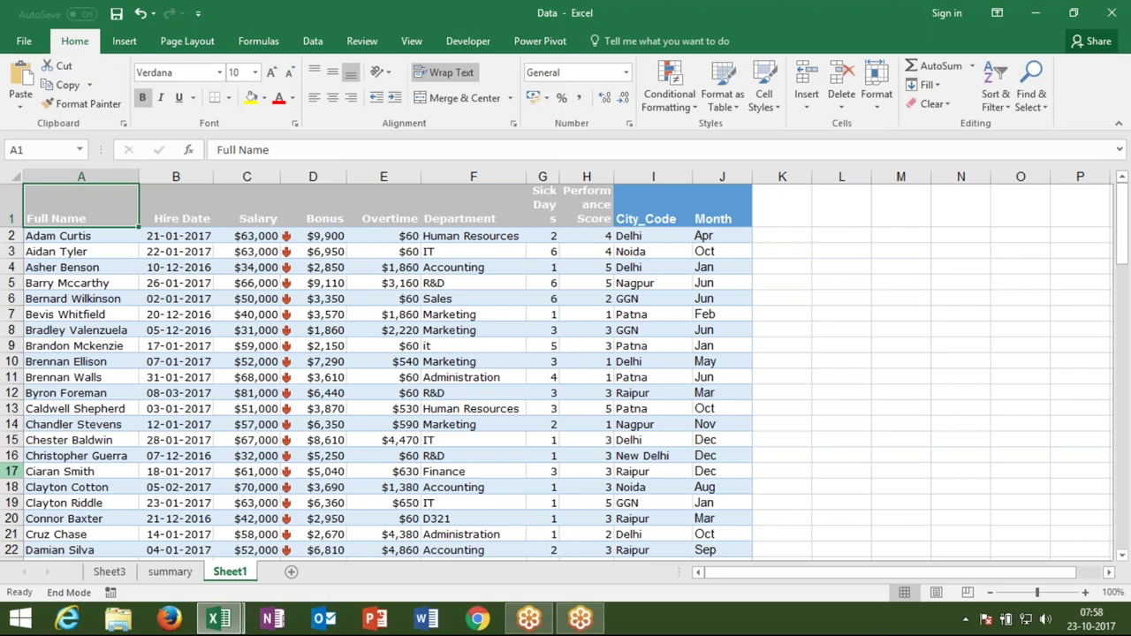
Navigate column A and jump to the data's end, showing the Bugget total in row 106.
click(99, 408)
click(91, 217)
key(Down)
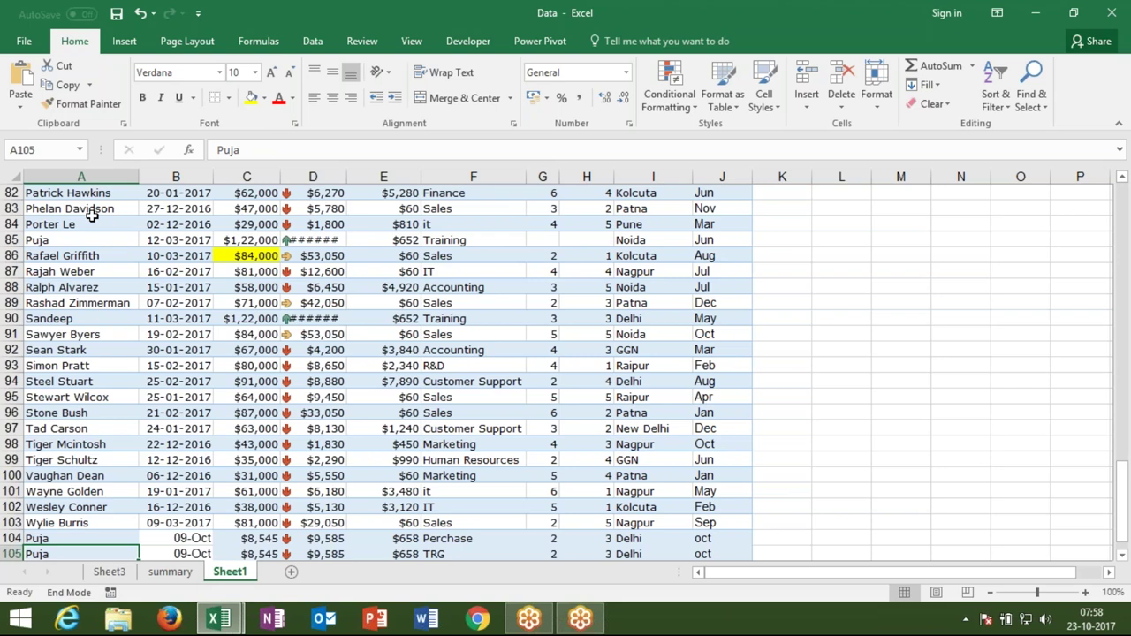
key(Up)
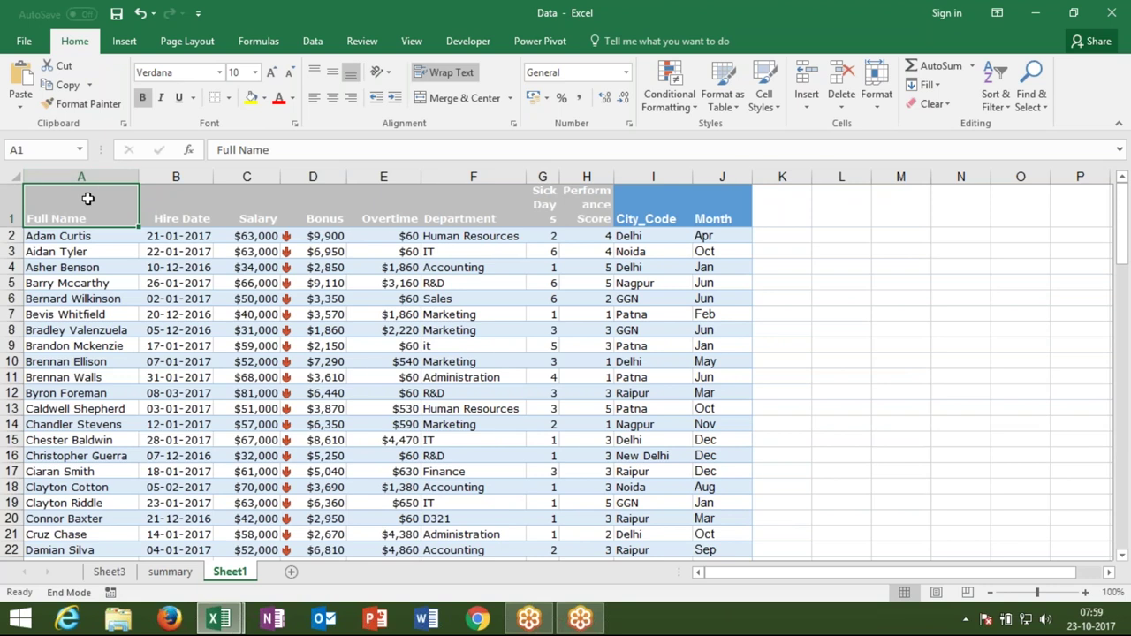
click(84, 175)
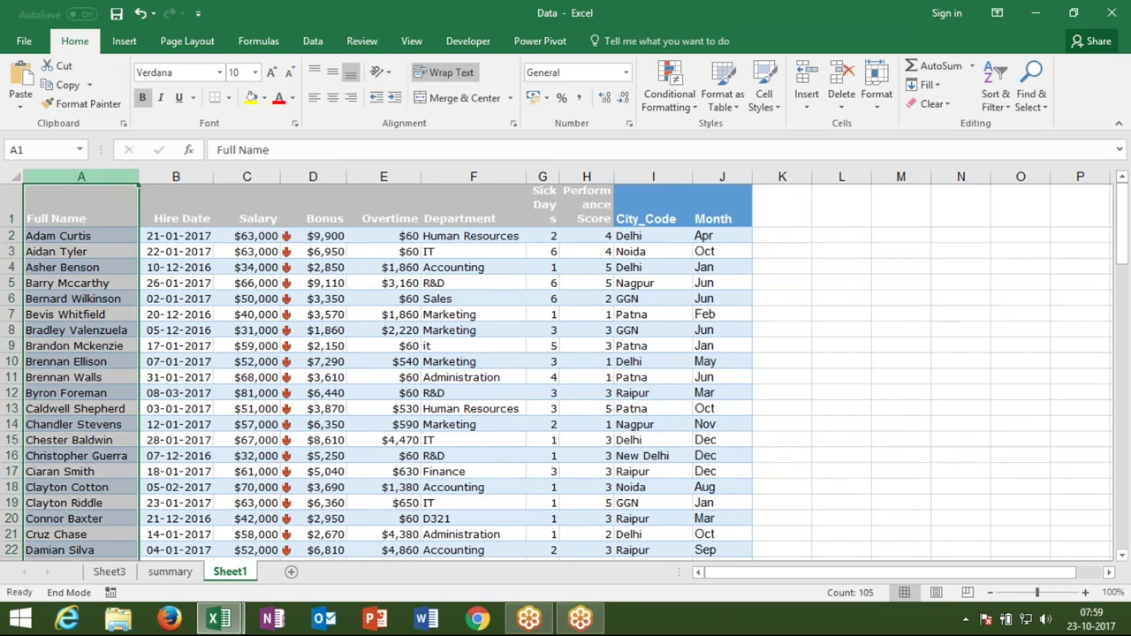
click(83, 195)
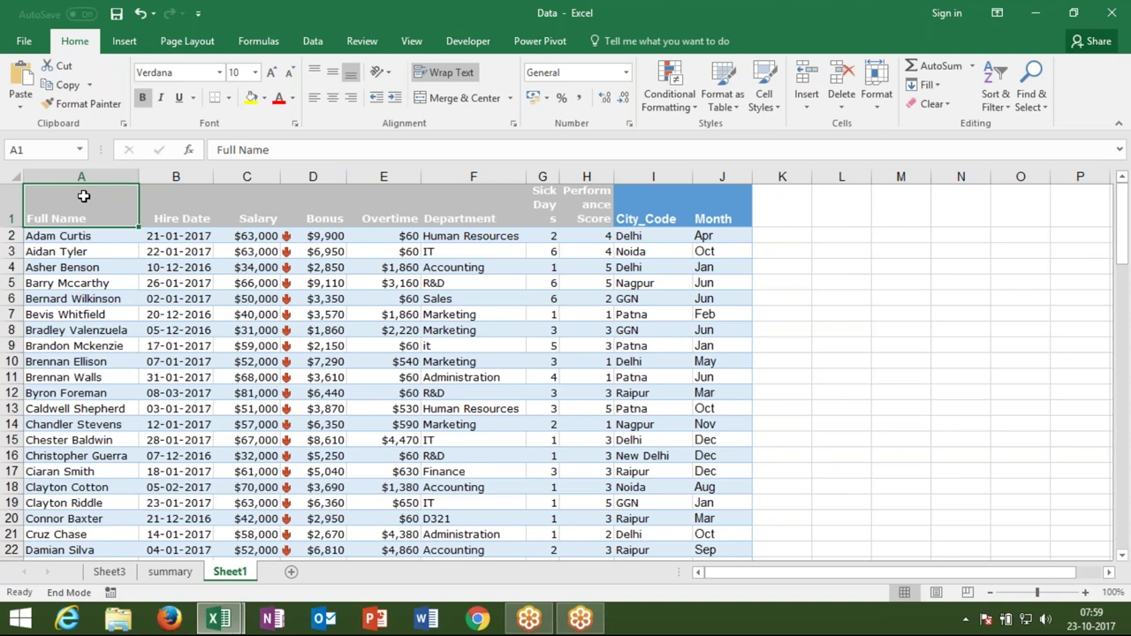
key(Home)
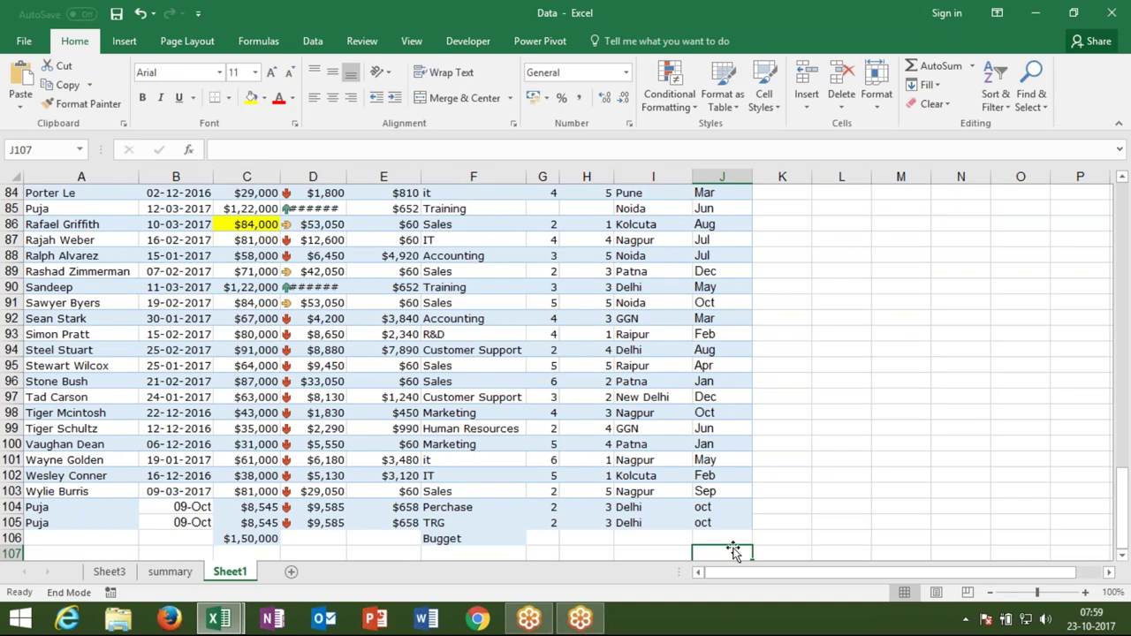
click(1121, 556)
double_click(1122, 556)
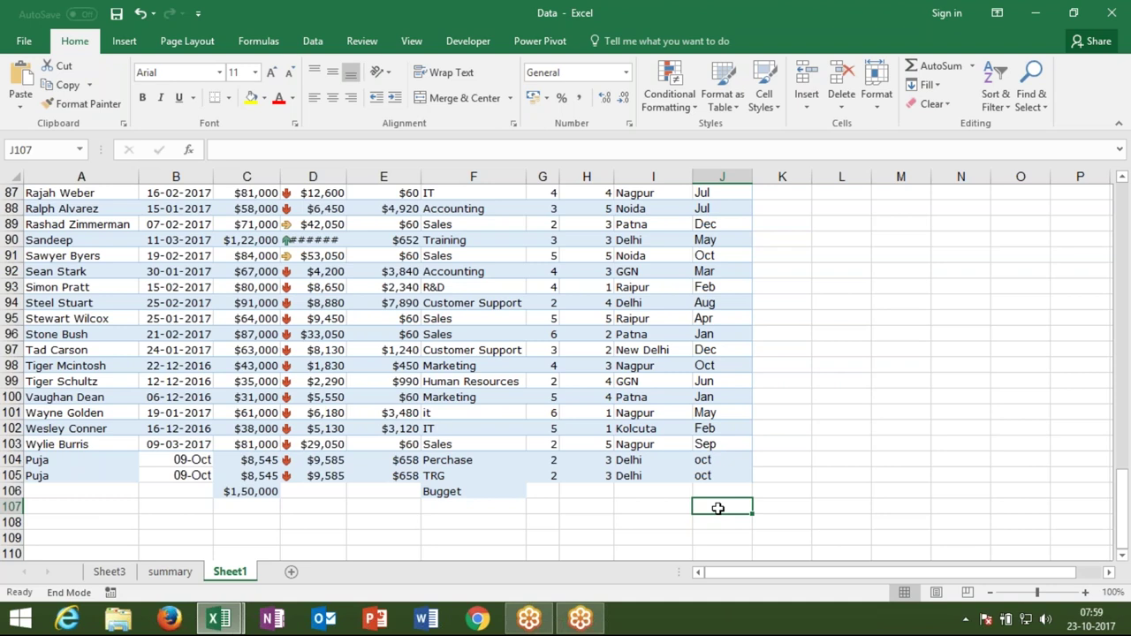
Return to cell A1 at the top of the sheet with Ctrl+Home.
key(ctrl+Home)
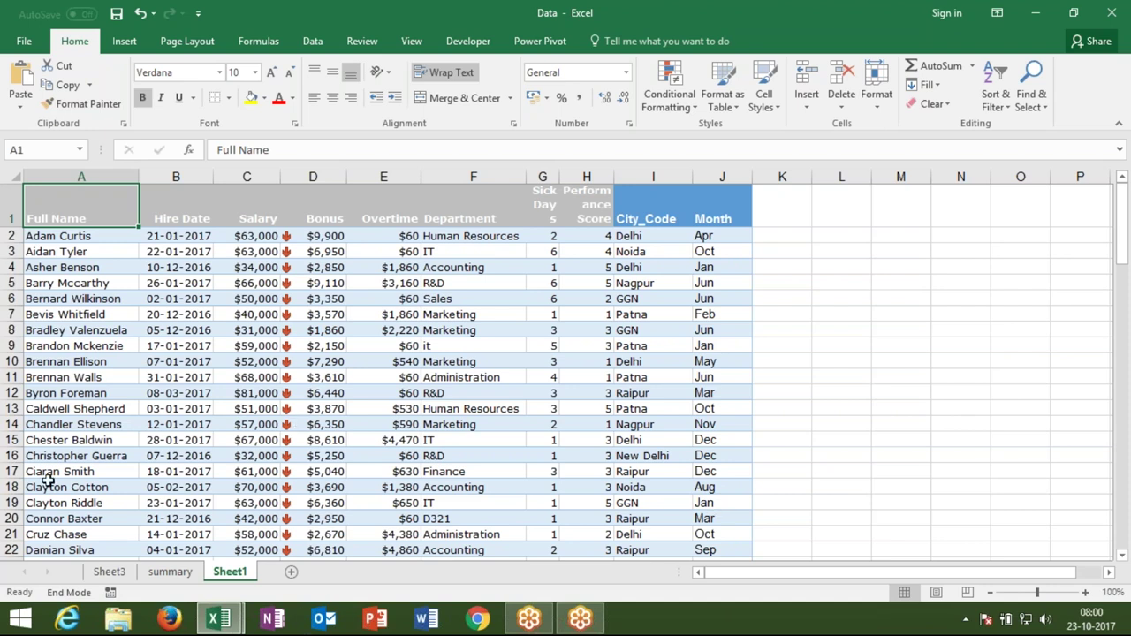
click(12, 455)
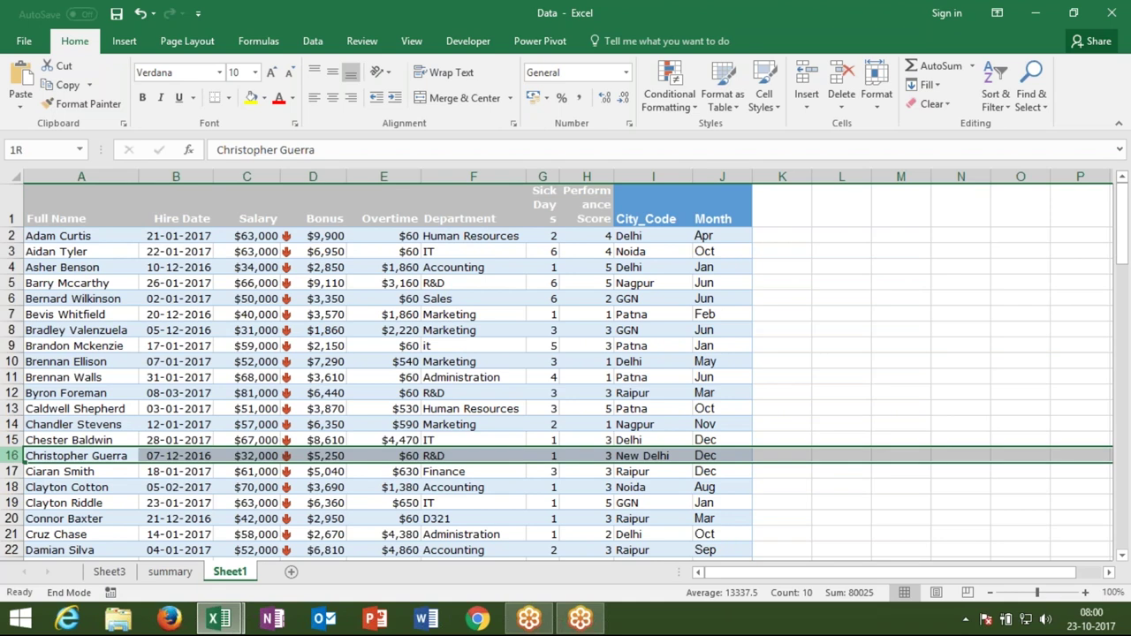
click(40, 474)
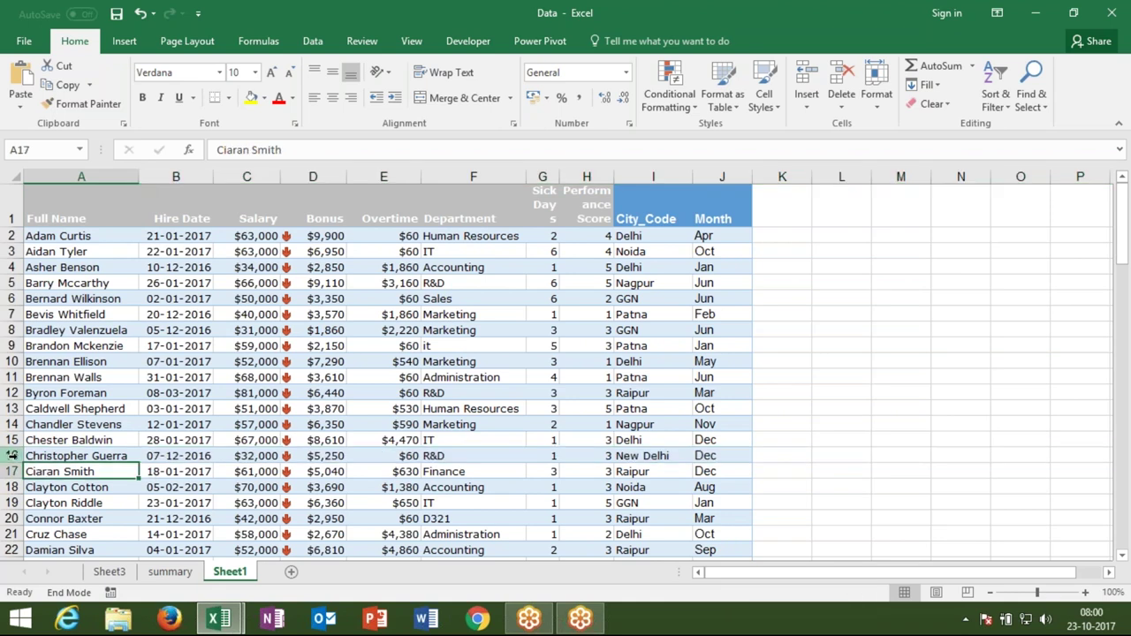
click(13, 455)
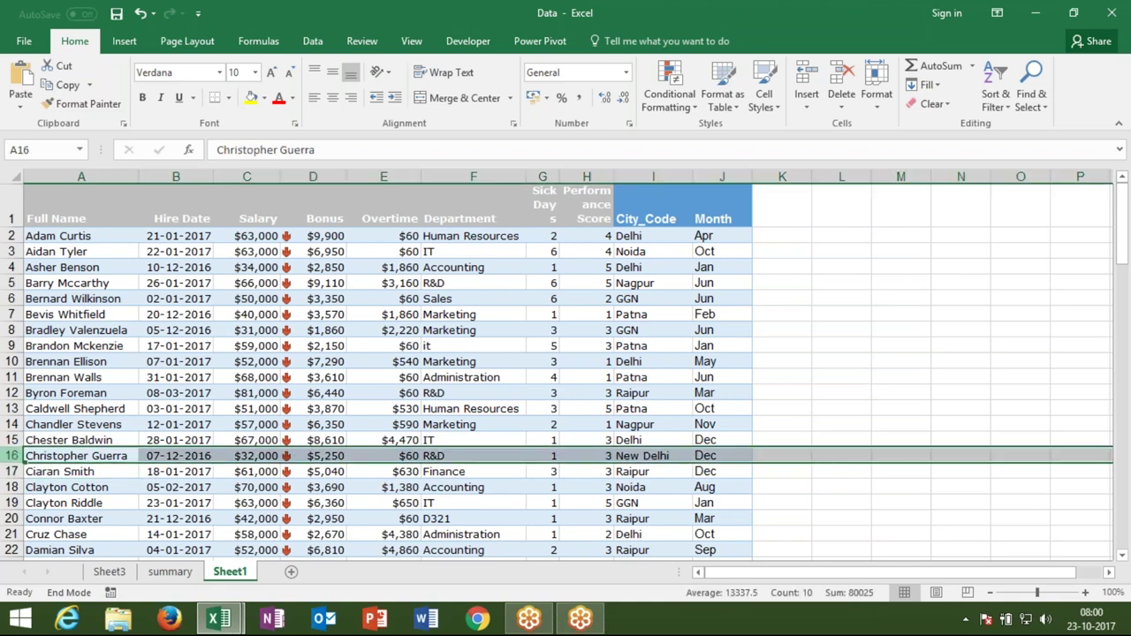
right_click(12, 455)
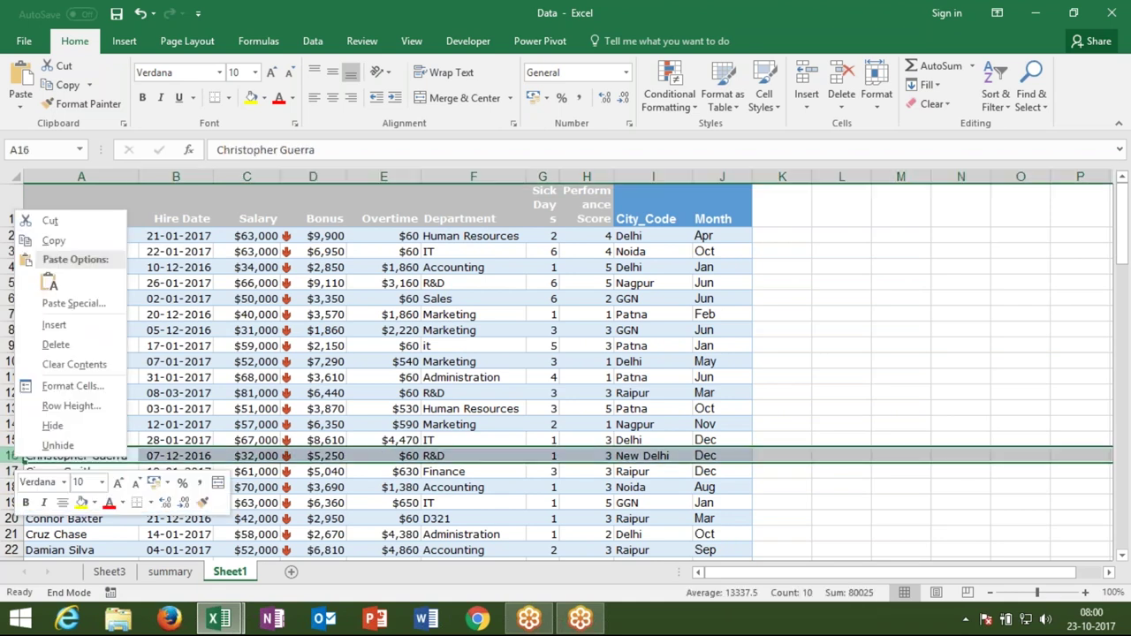
click(49, 325)
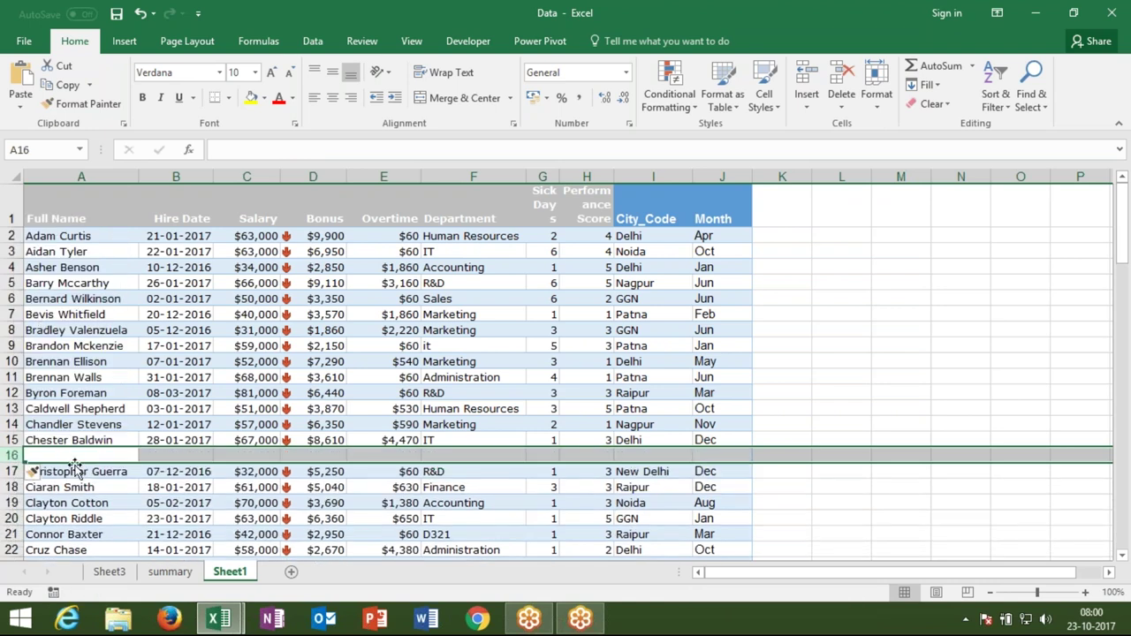
click(71, 486)
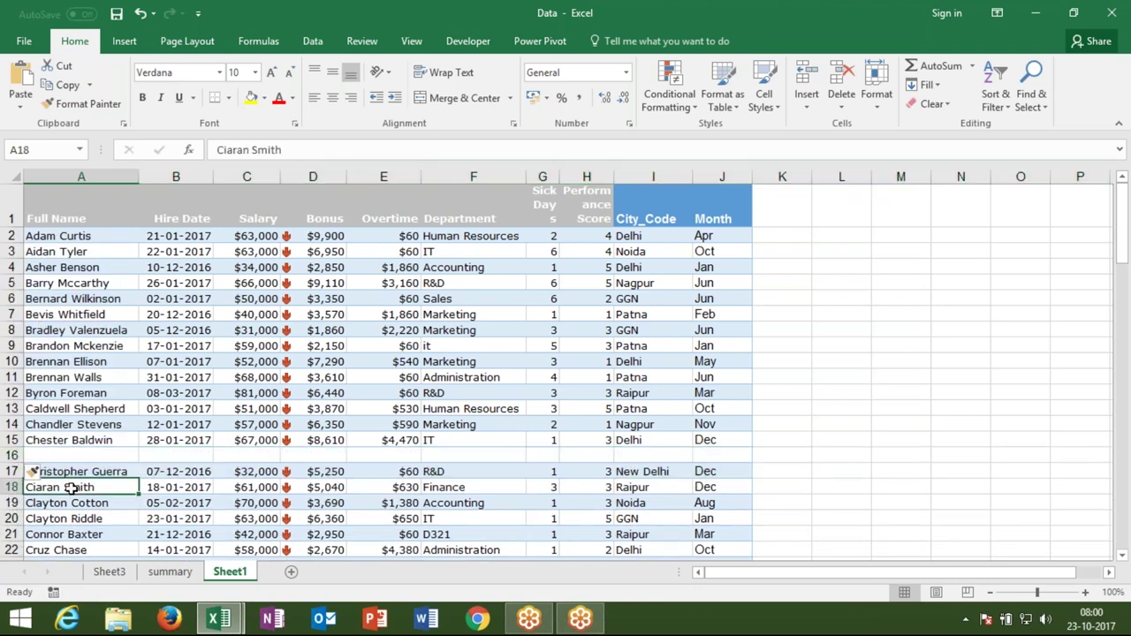
key(ctrl+z)
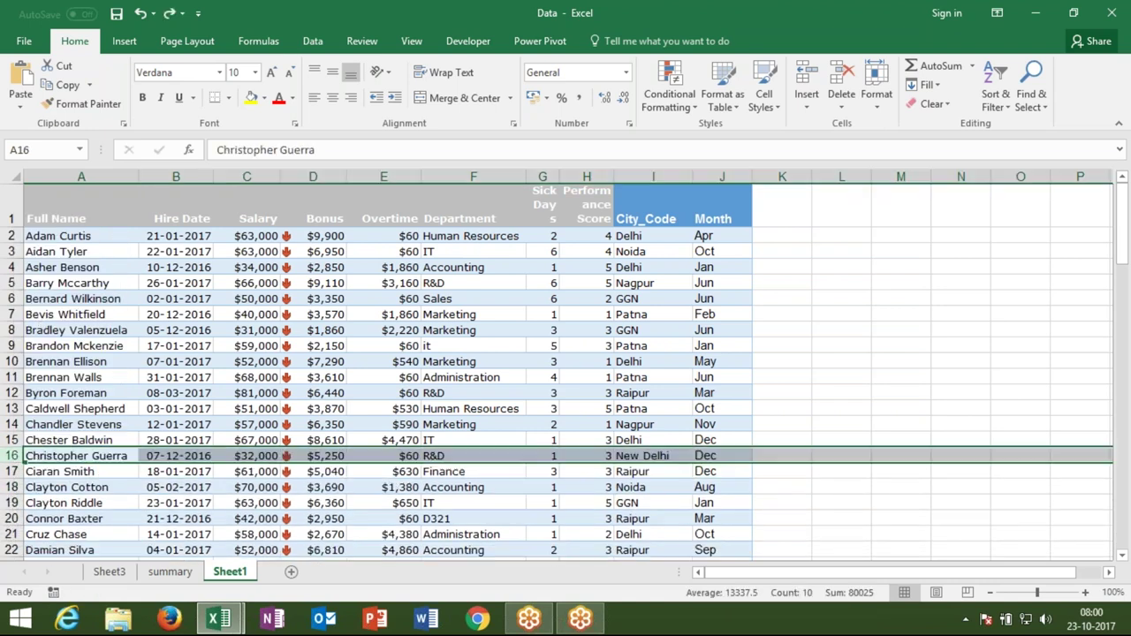
right_click(12, 455)
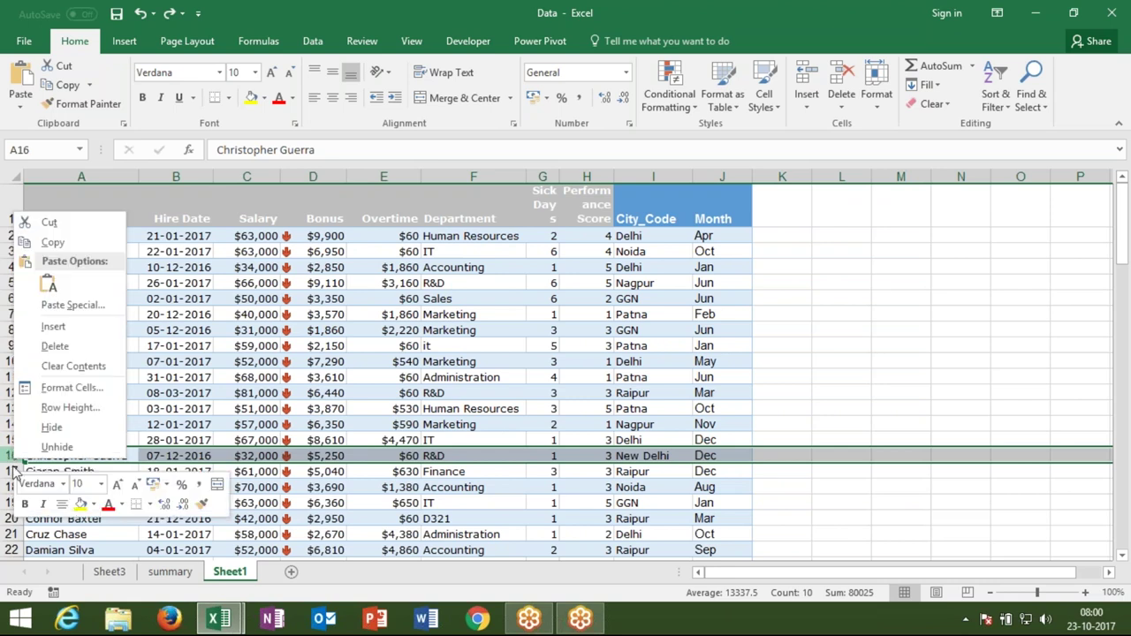
key(Escape)
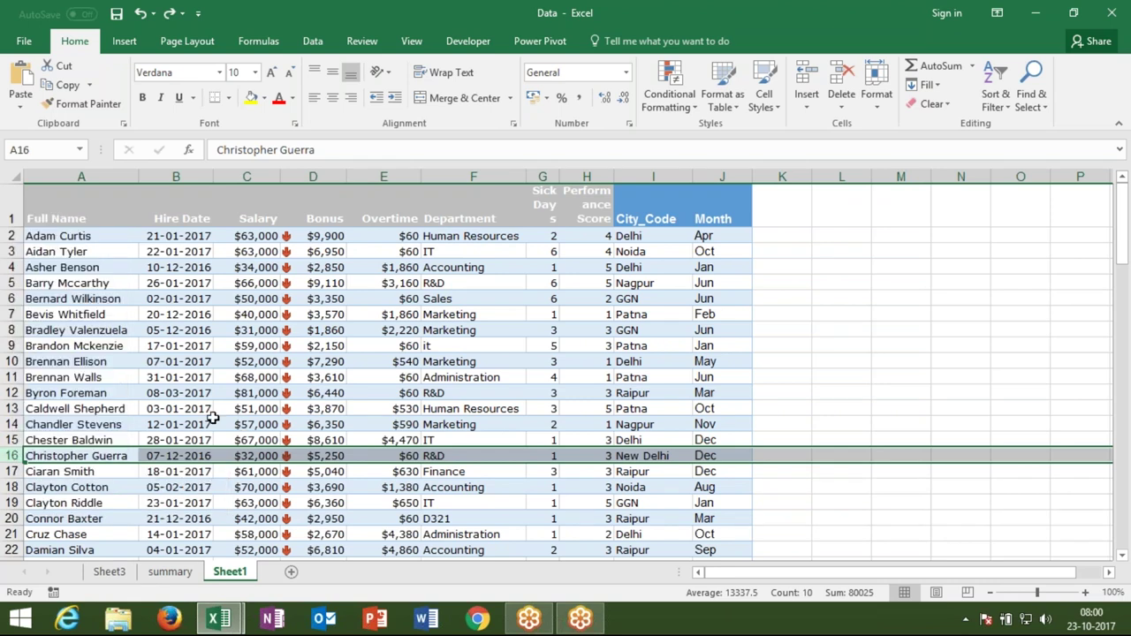
right_click(13, 455)
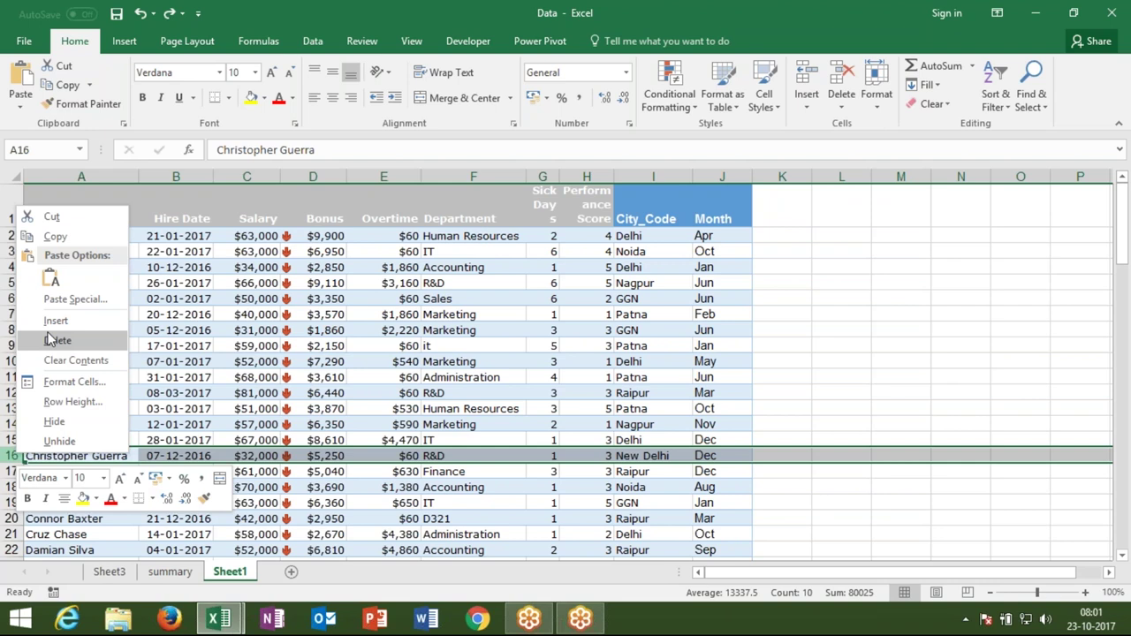
Select the Overtime column E, view its insert and delete options, then dismiss them.
key(Escape)
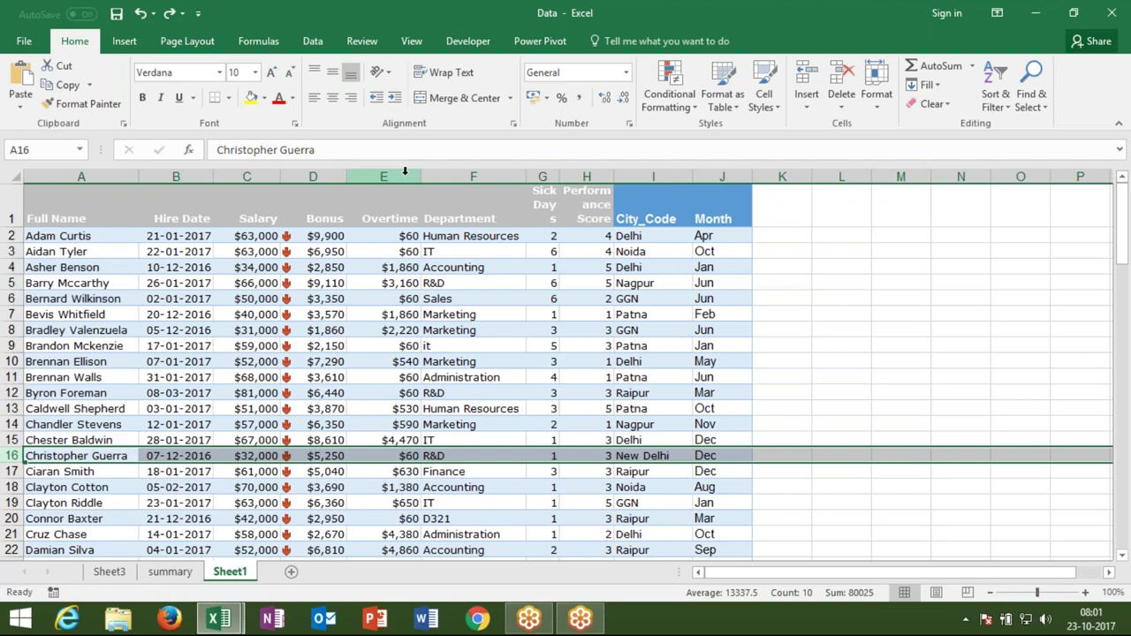
click(398, 170)
right_click(395, 171)
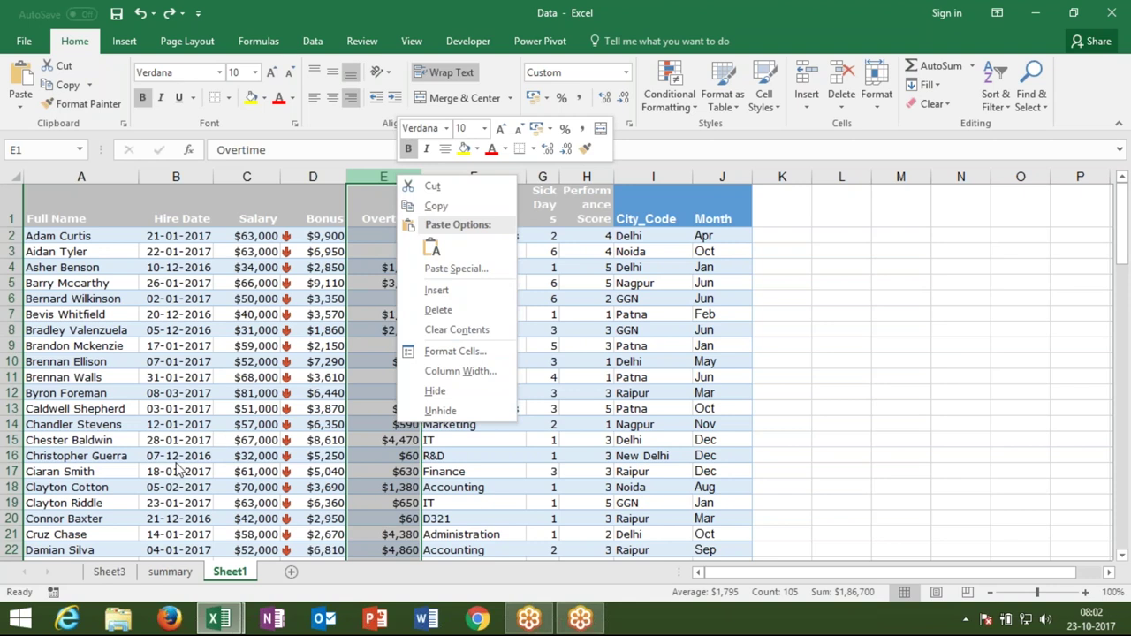
key(Escape)
Select rows 15 and 16, then cells A13 and A1, leaving the table unchanged.
click(11, 439)
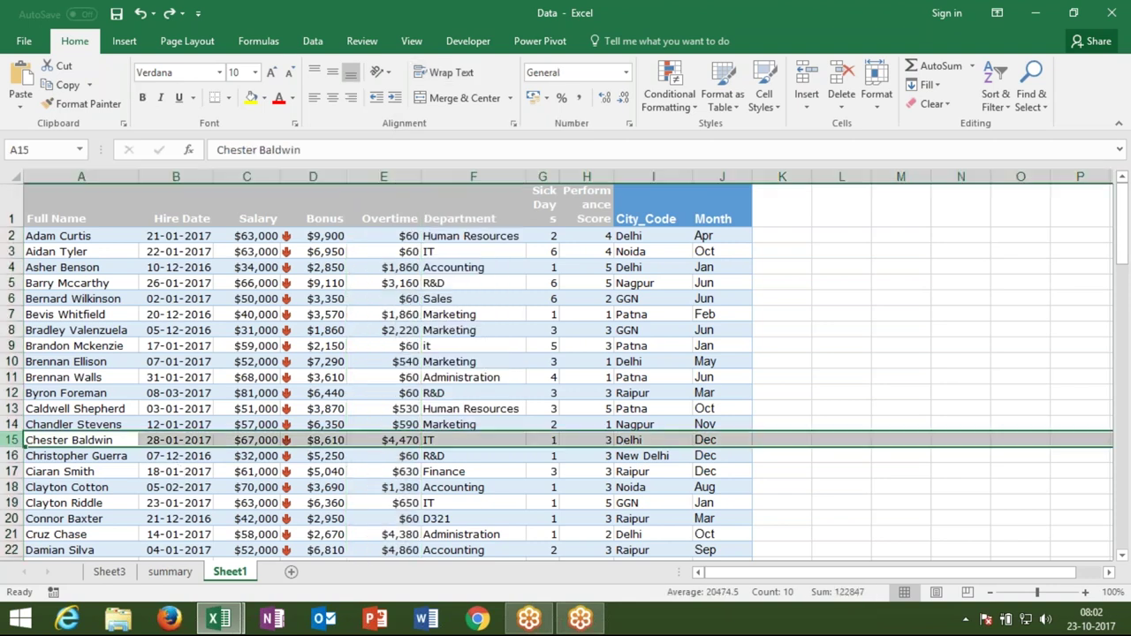
click(12, 455)
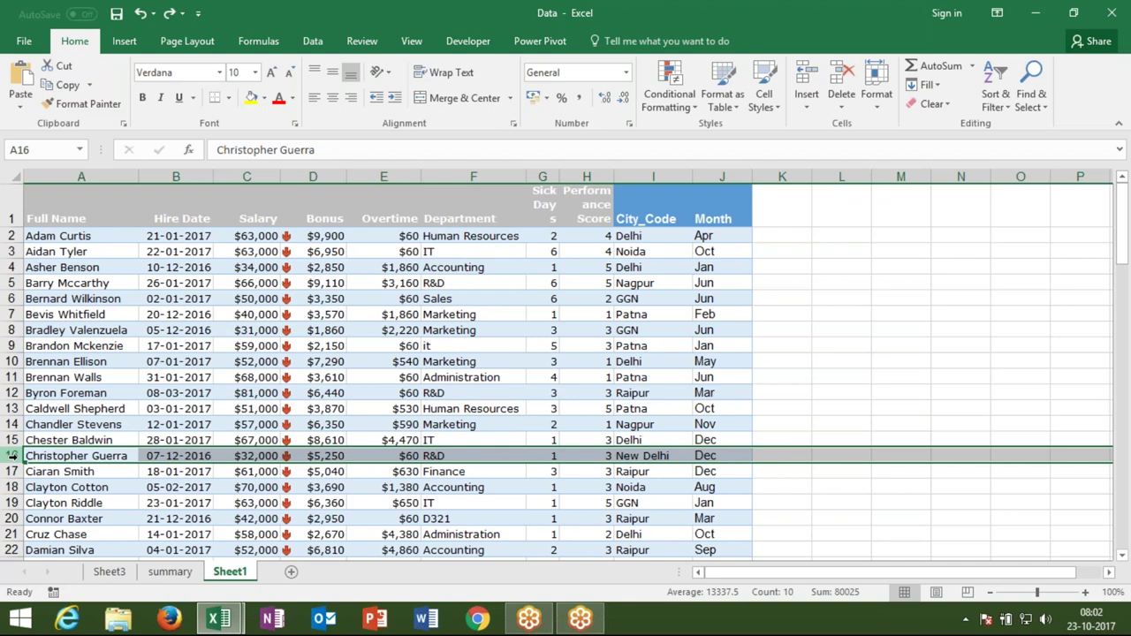
click(40, 409)
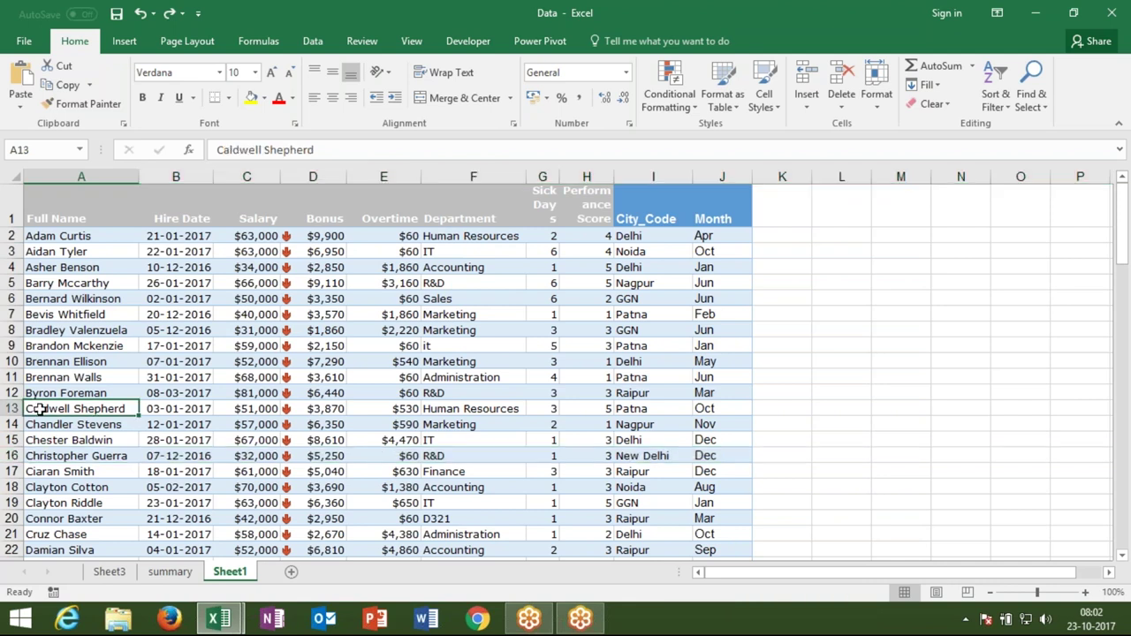
click(76, 221)
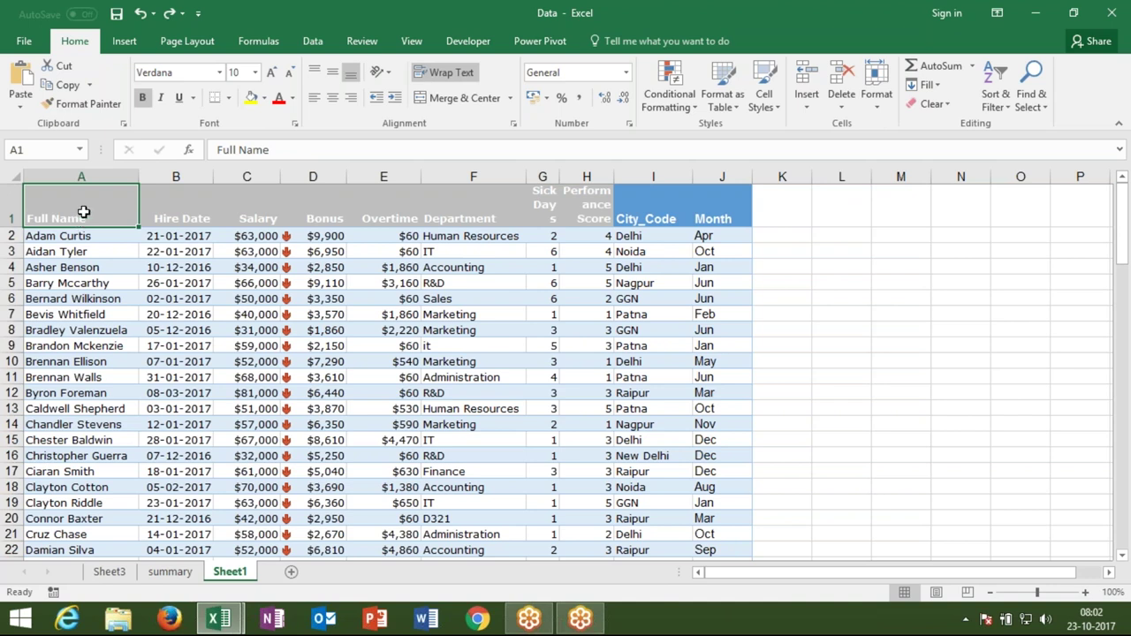
drag(83, 212, 701, 446)
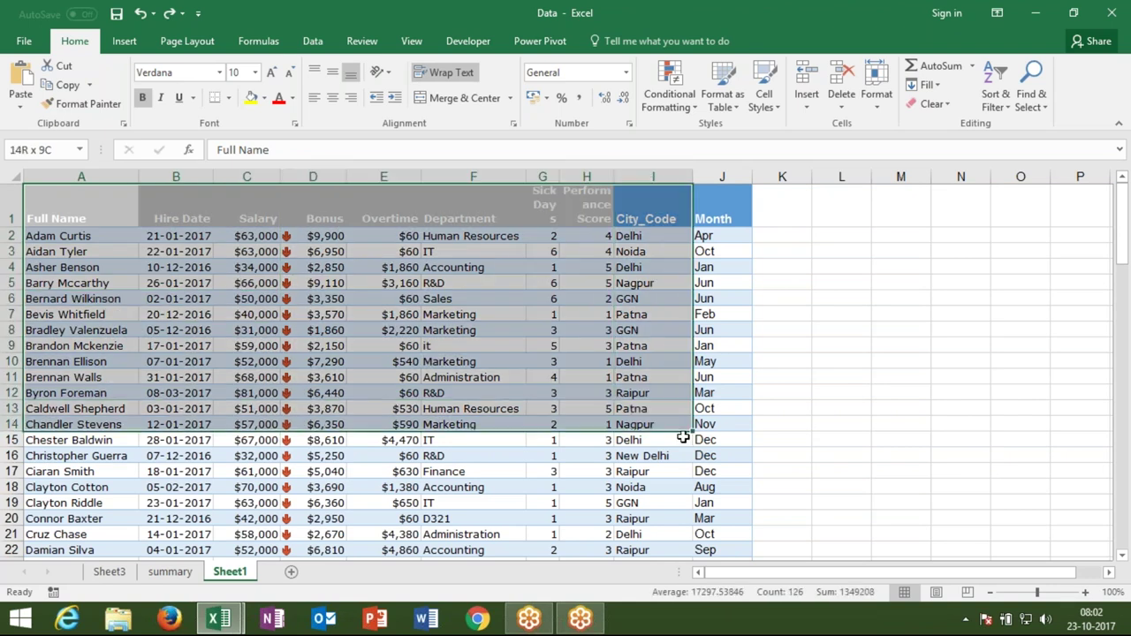
drag(701, 446, 704, 449)
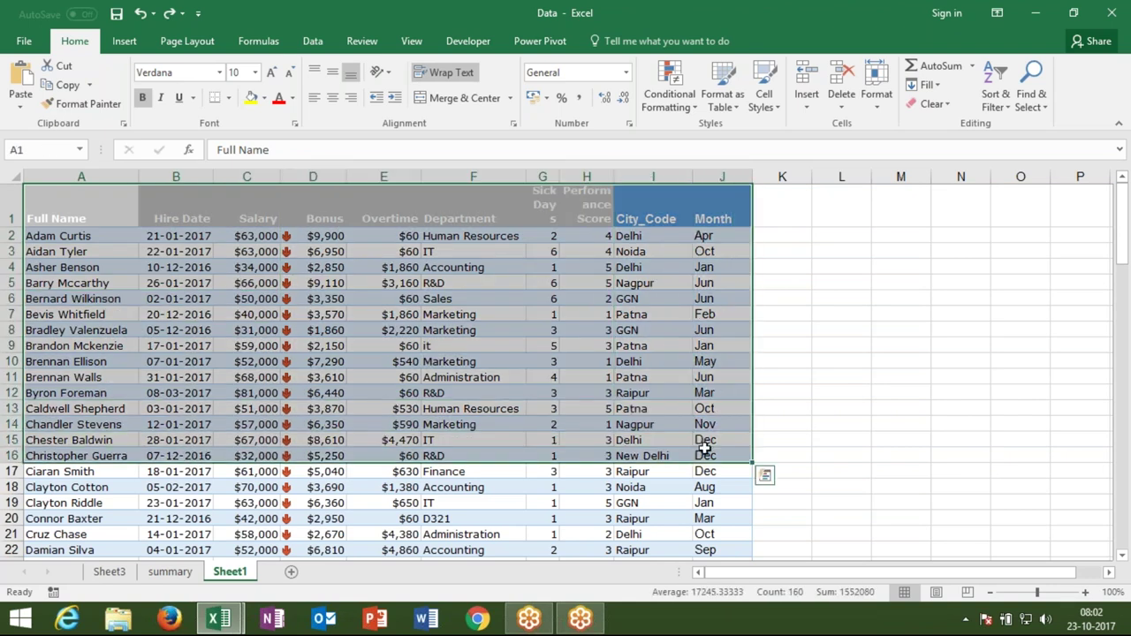
click(114, 217)
key(ctrl+shift+End)
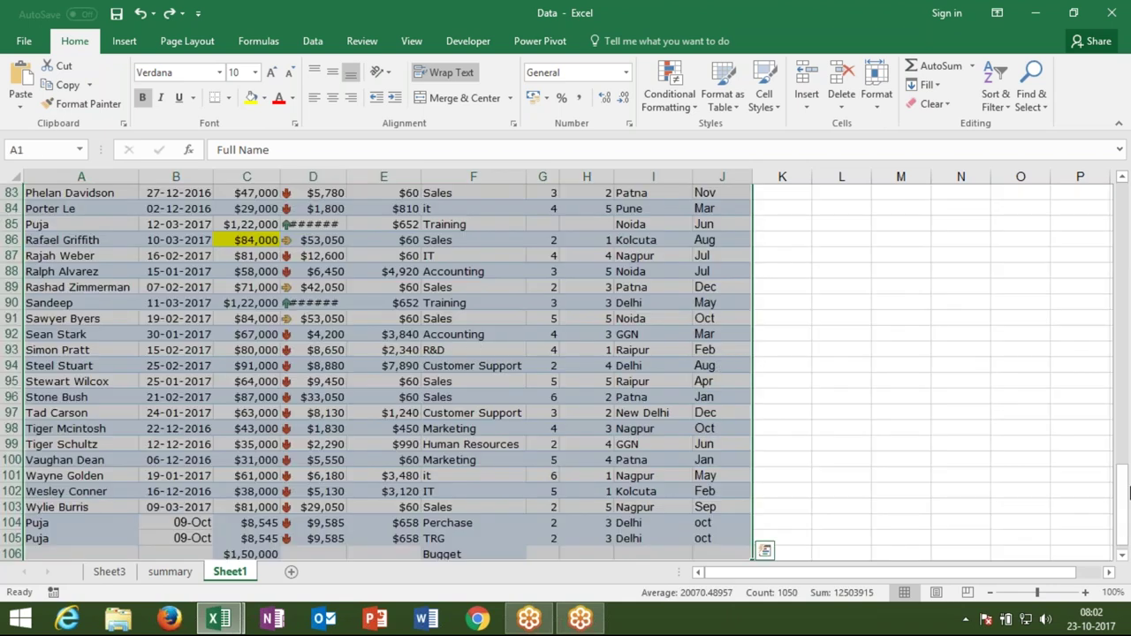
drag(1127, 404, 1118, 212)
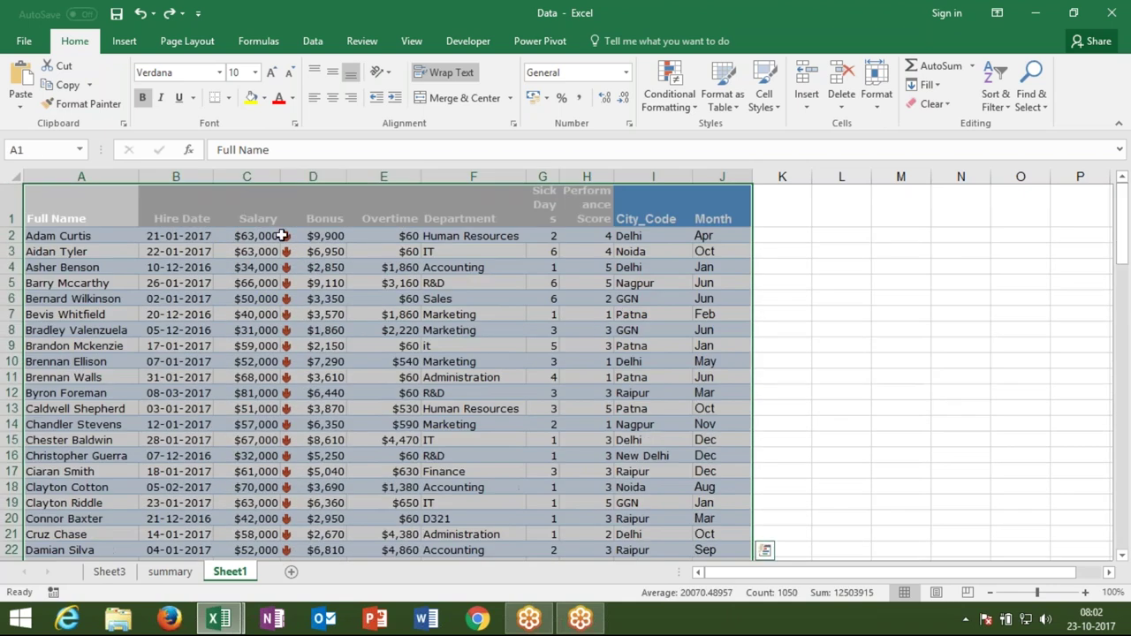
click(292, 235)
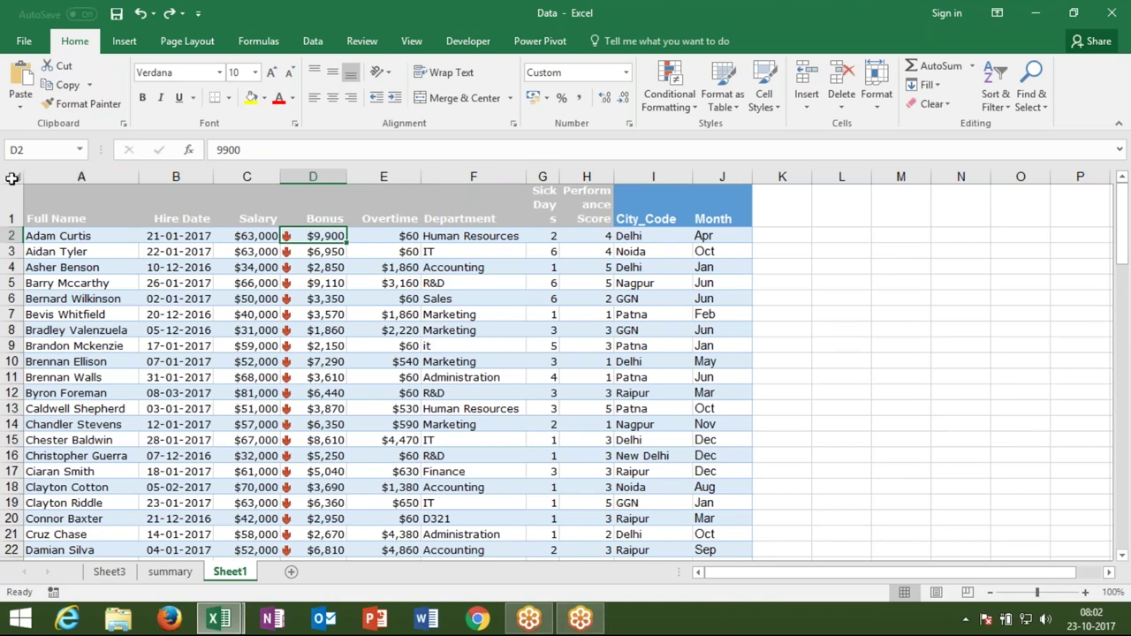
click(12, 178)
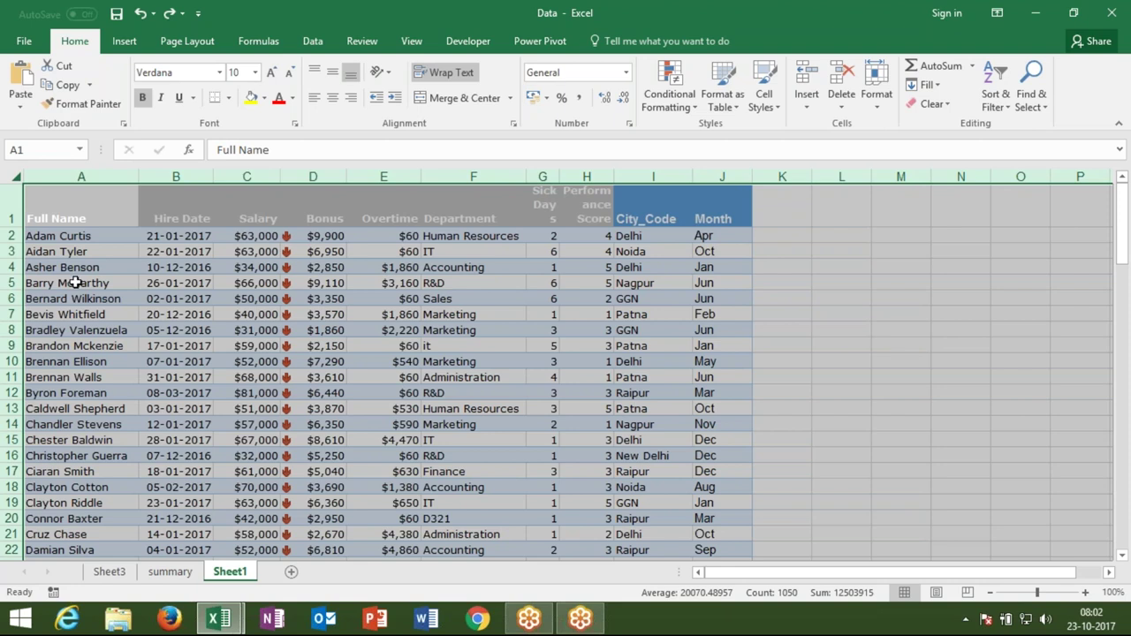
click(108, 311)
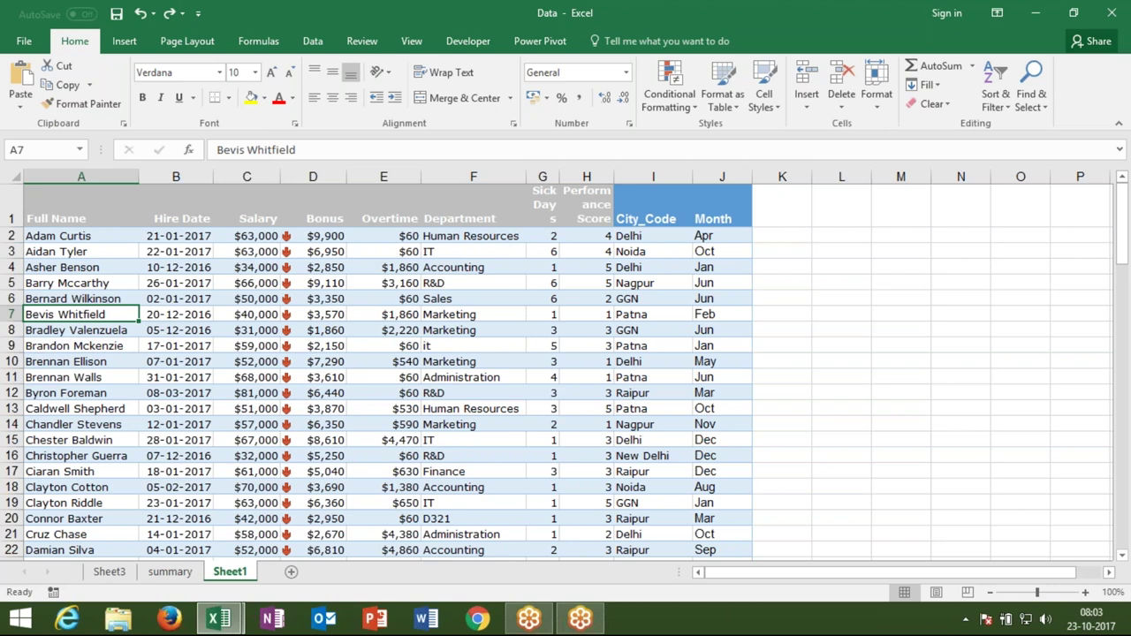
click(12, 439)
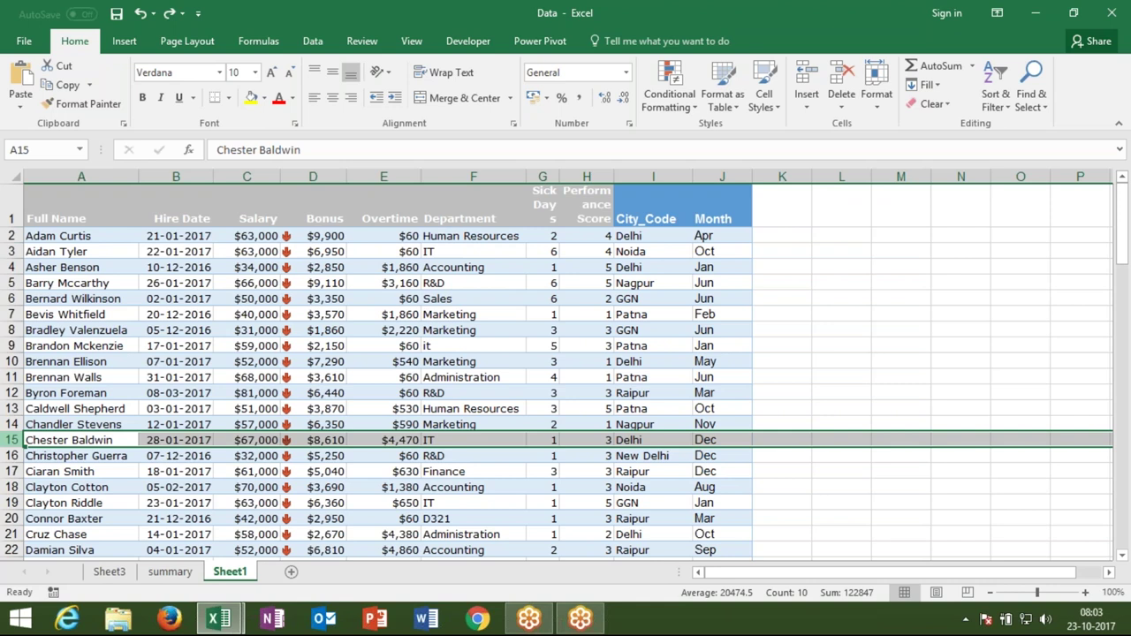
click(11, 455)
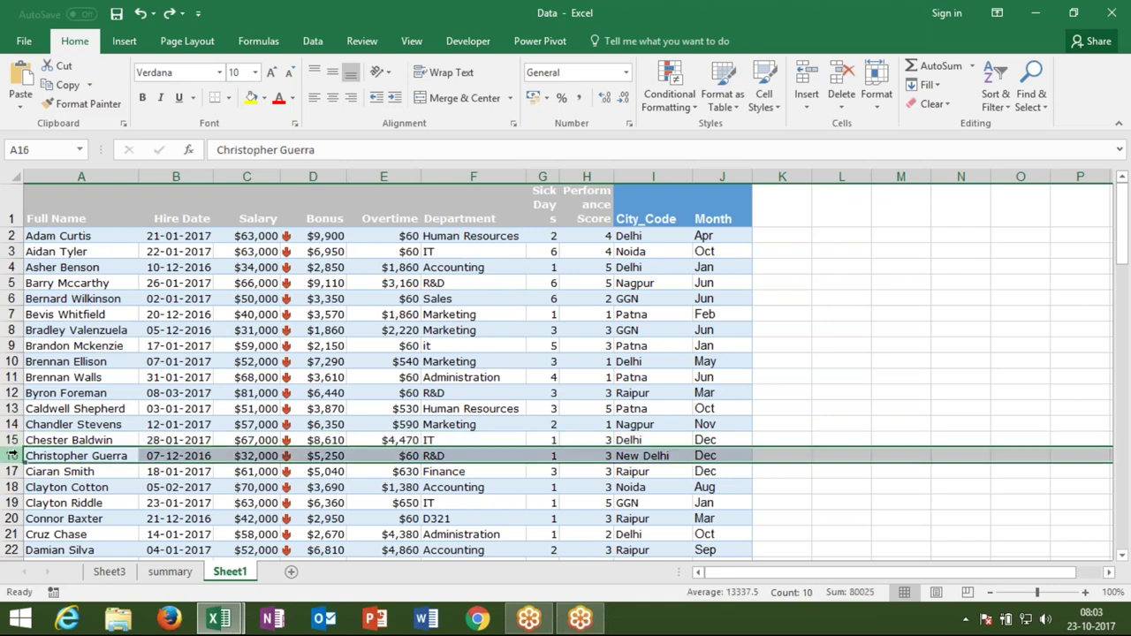
click(13, 456)
key(ctrl+shift+plus)
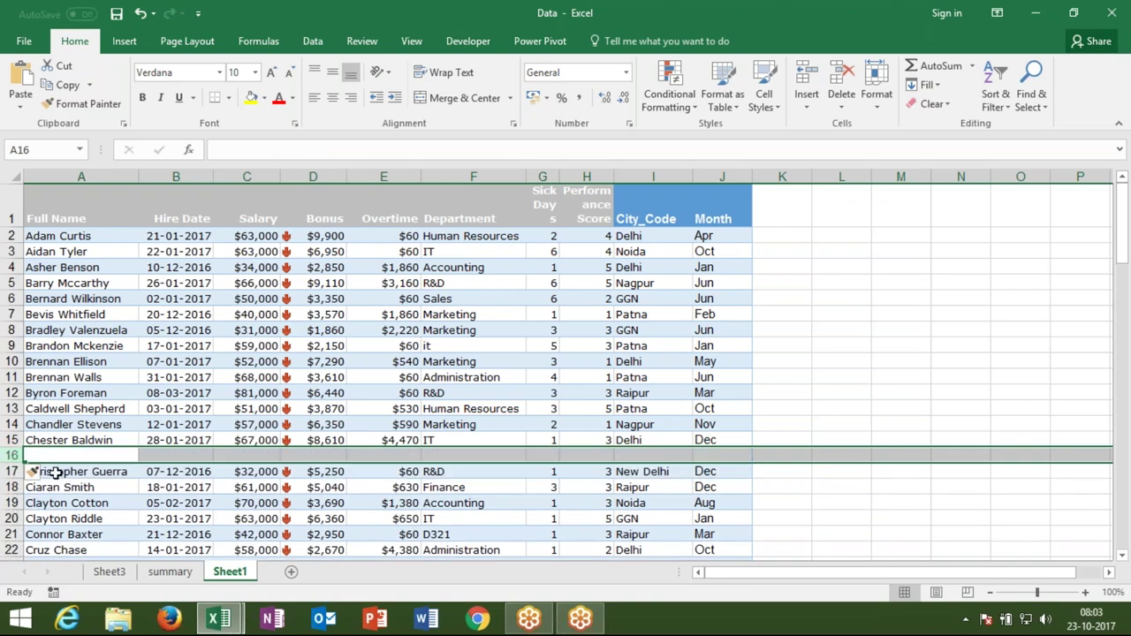
click(55, 473)
click(62, 438)
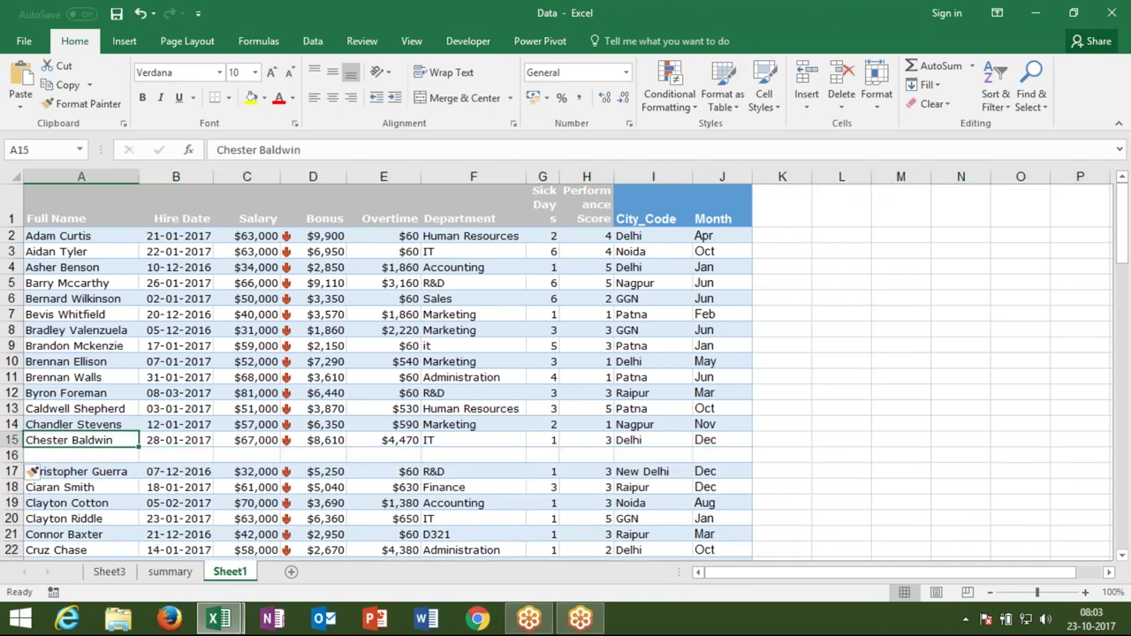
click(107, 214)
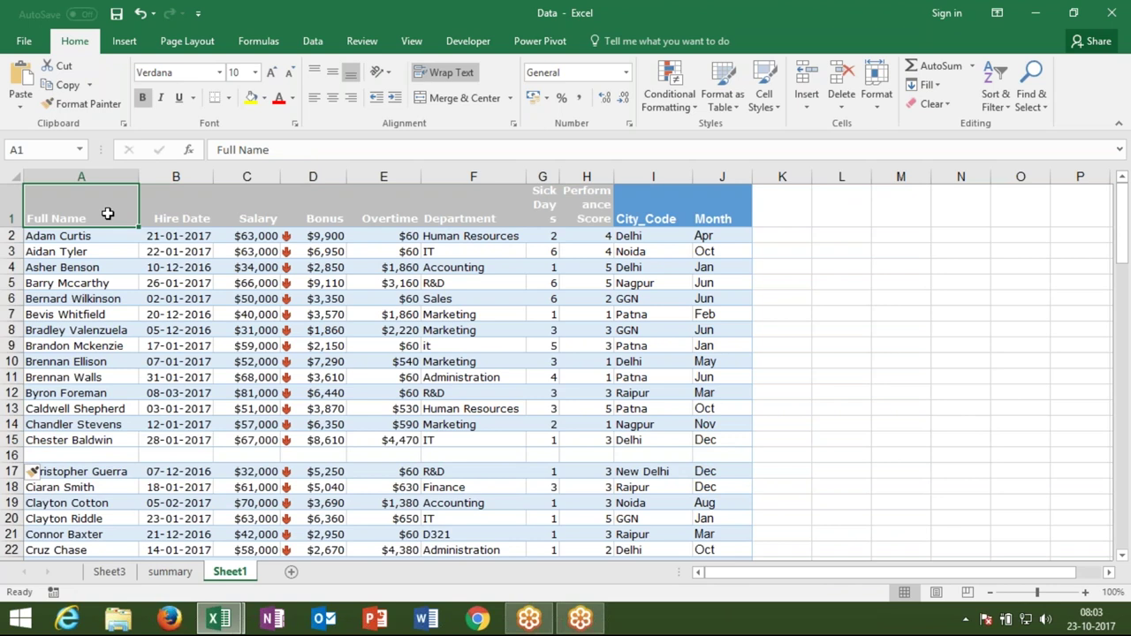
key(ctrl+a)
click(107, 213)
key(ctrl+Down)
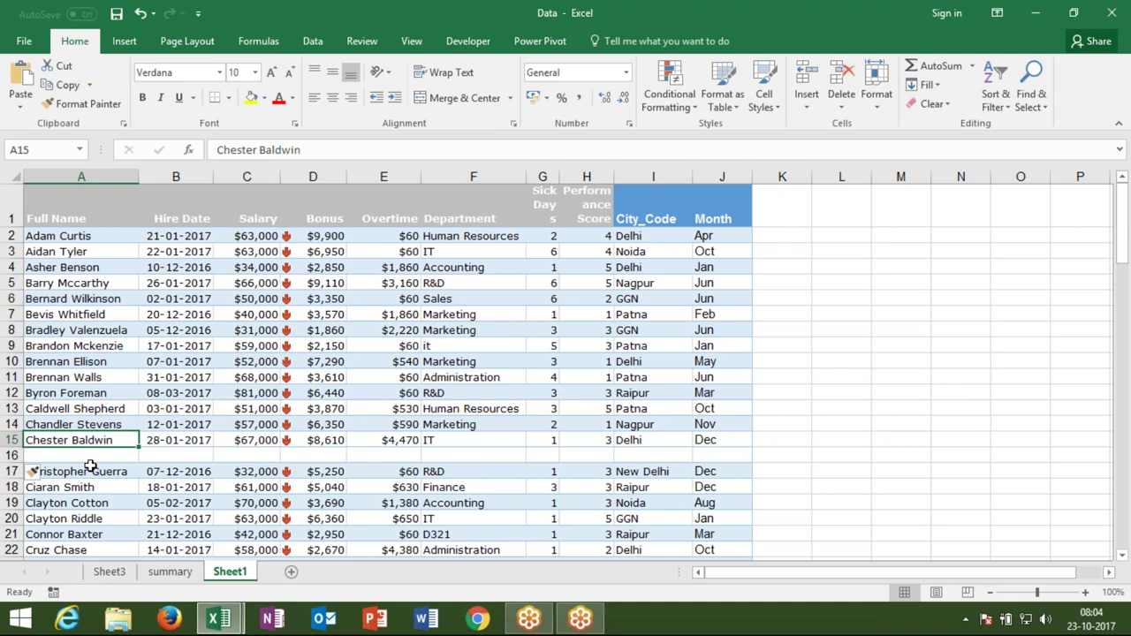
click(1089, 209)
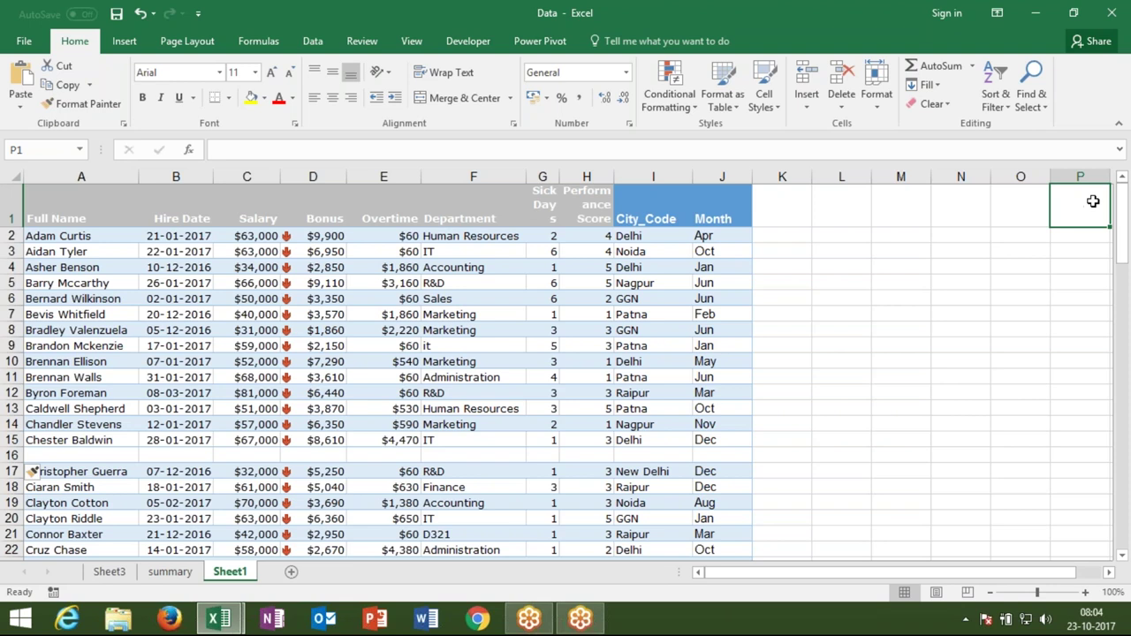
click(716, 213)
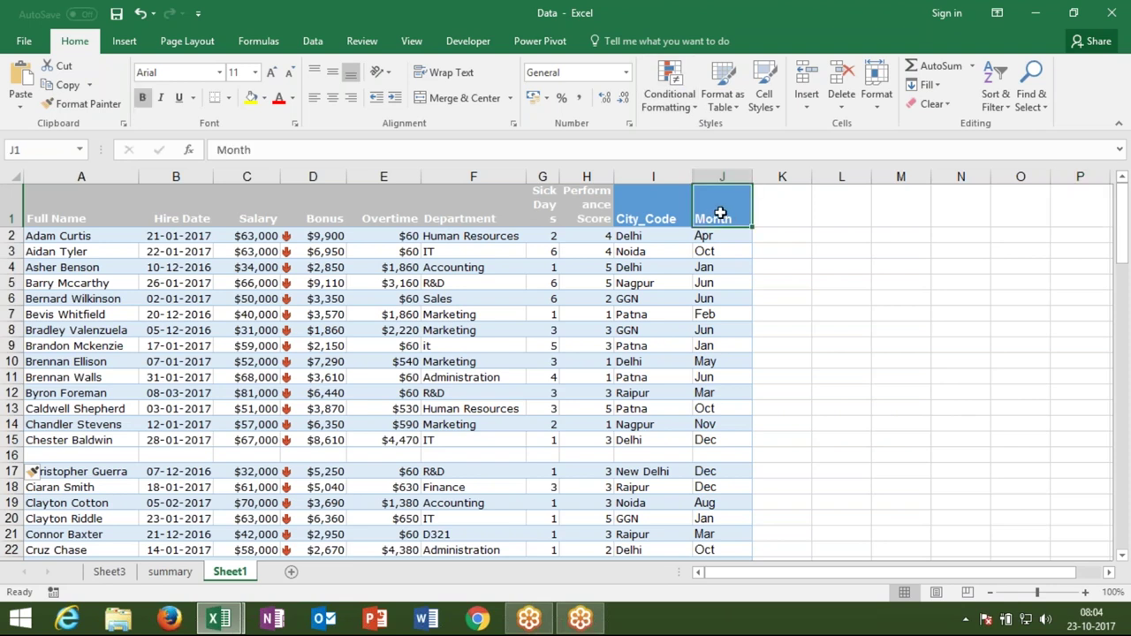
click(1056, 211)
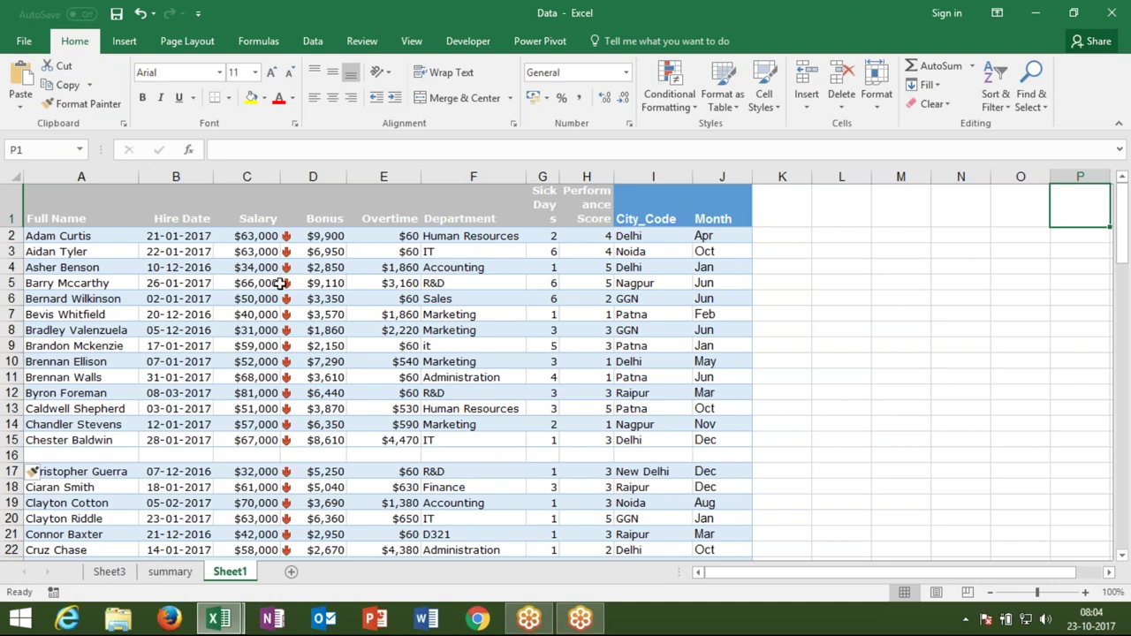
click(110, 209)
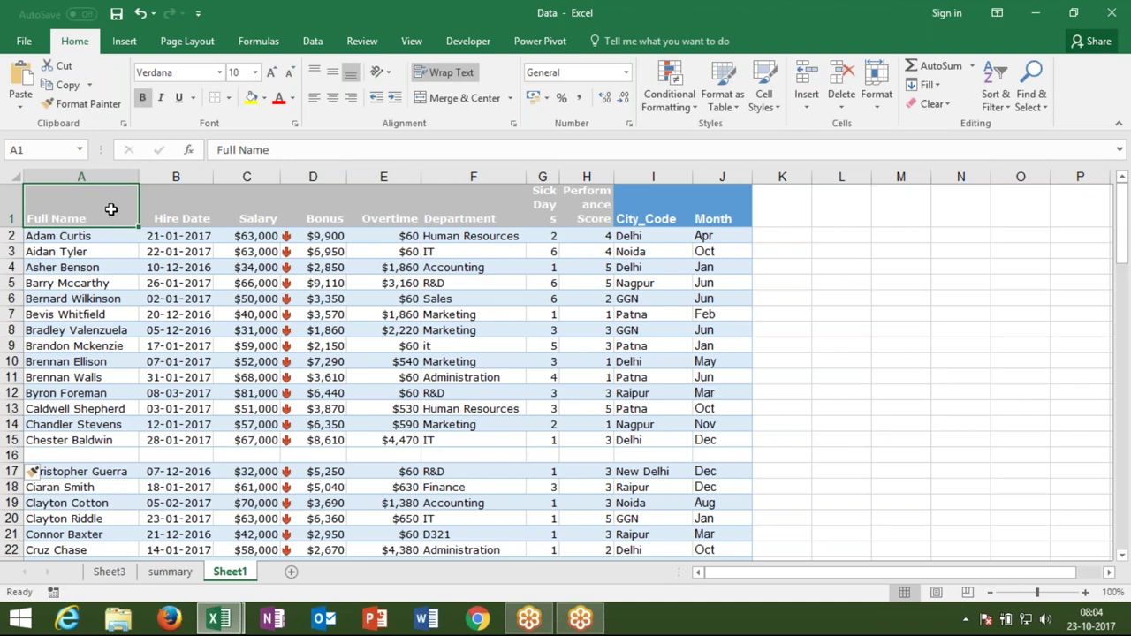
key(ctrl+Down)
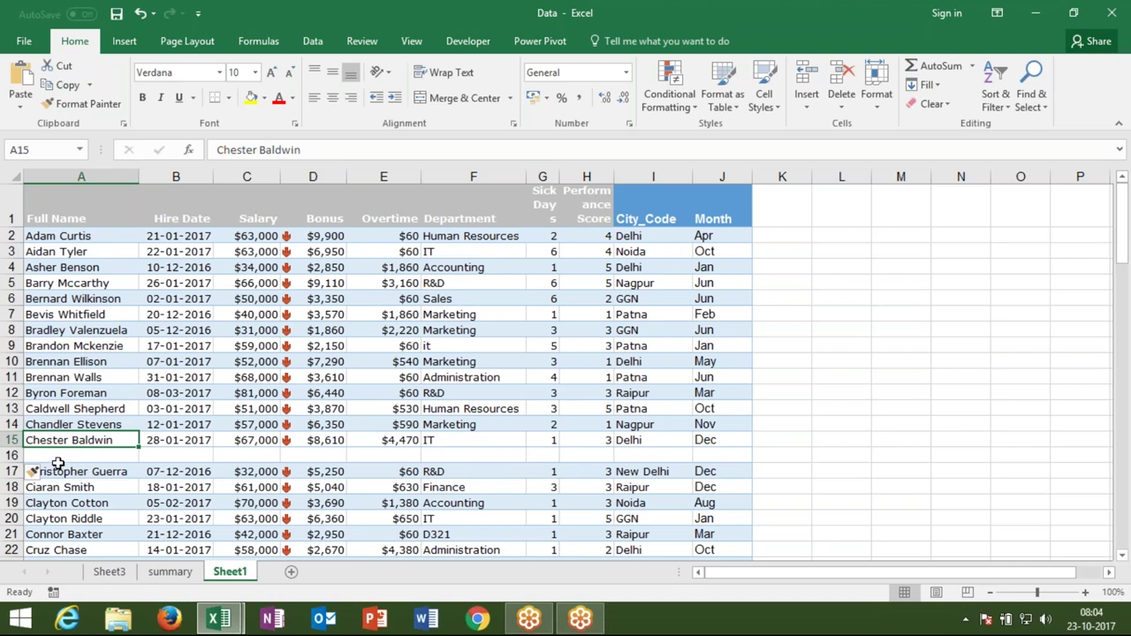
click(69, 210)
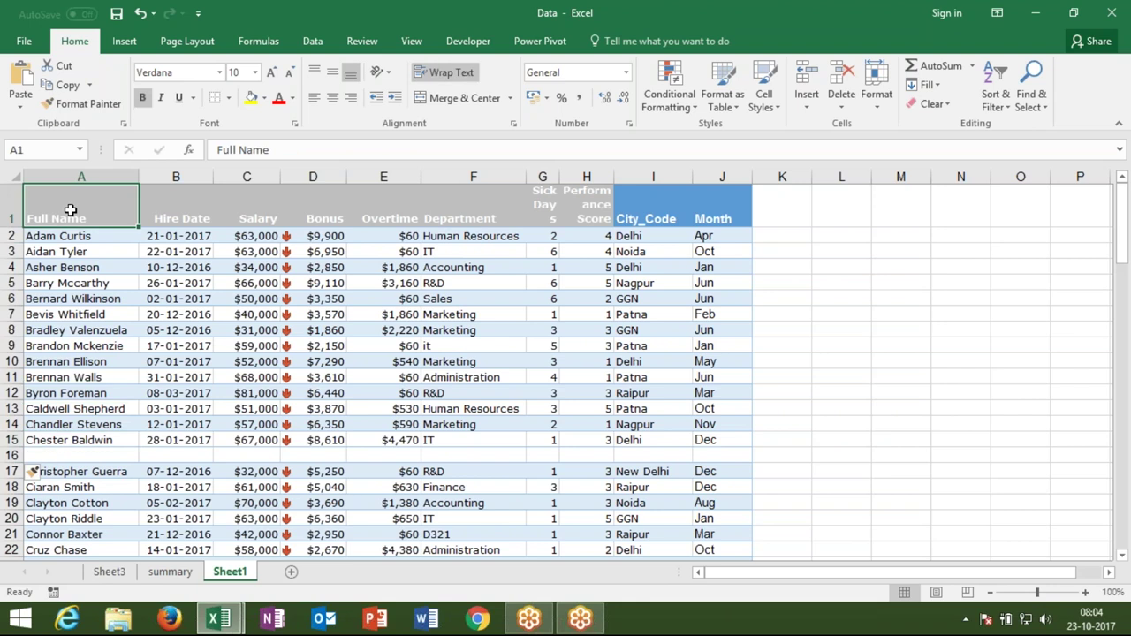
key(ctrl+End)
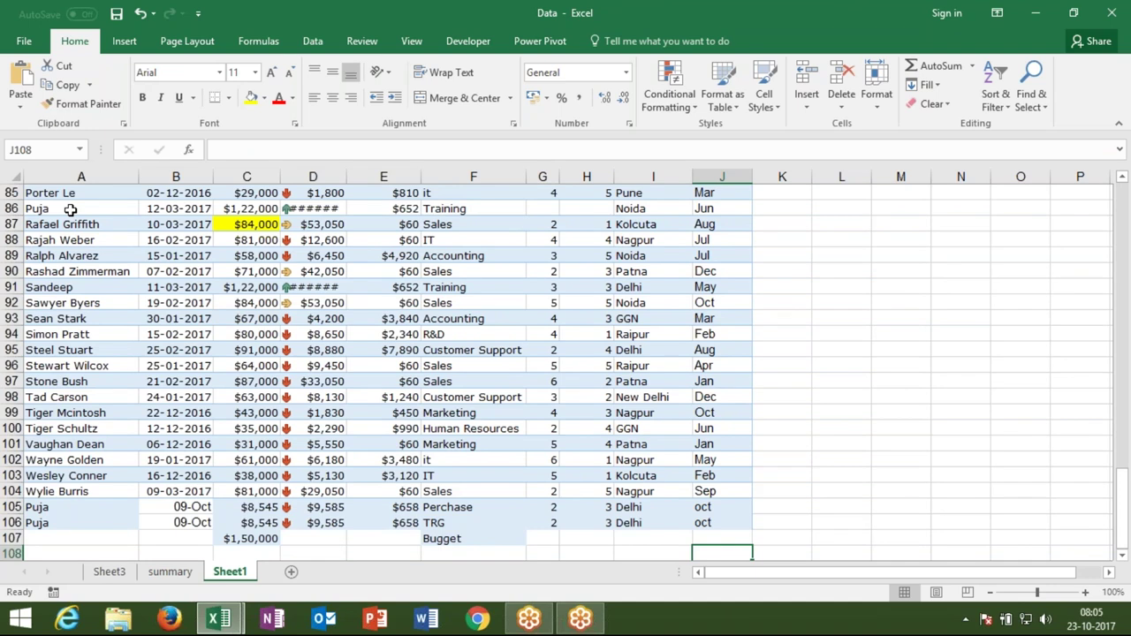
key(ctrl+Up)
key(ctrl+Up)
key(ctrl+Up)
key(ctrl+Up)
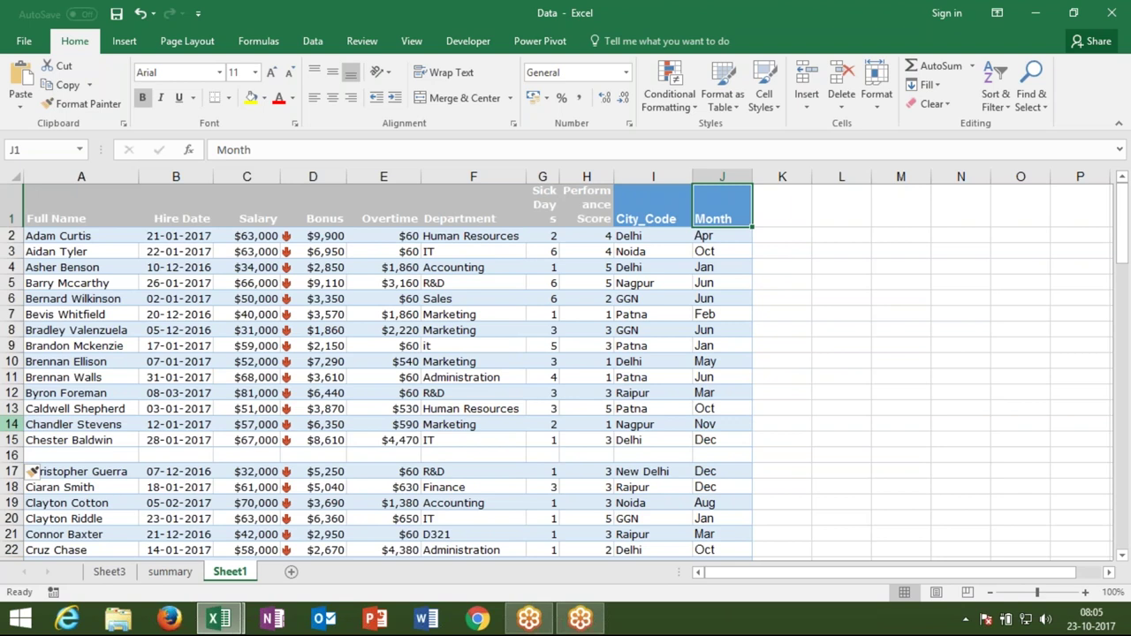
click(14, 454)
Delete blank row 16 and check that the Full Name column runs unbroken to the last row.
key(ctrl+minus)
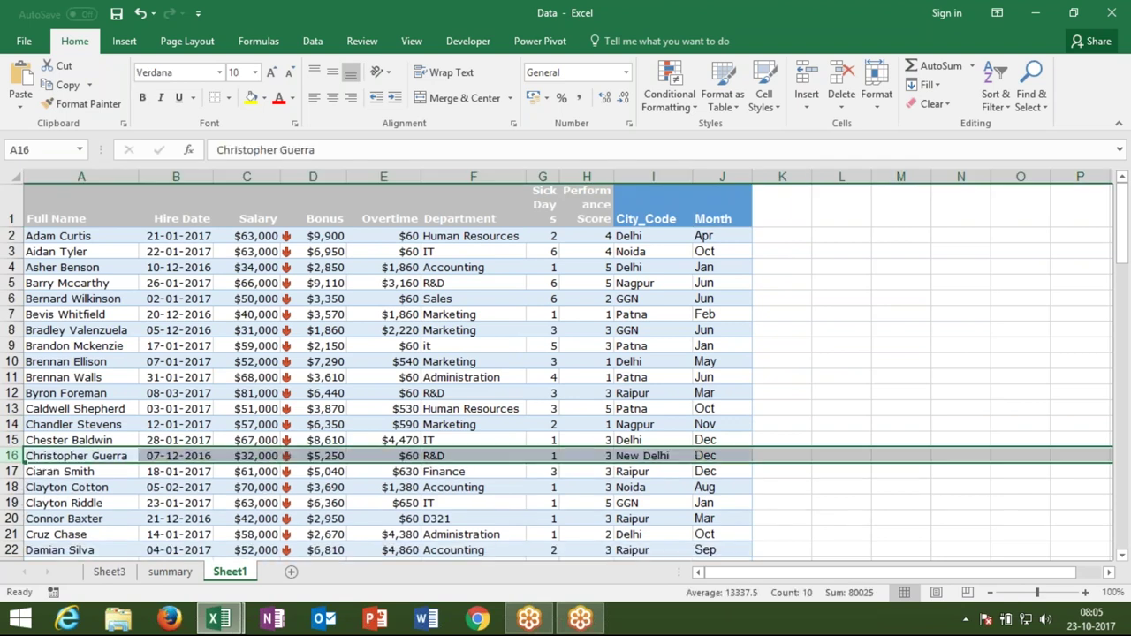
click(100, 203)
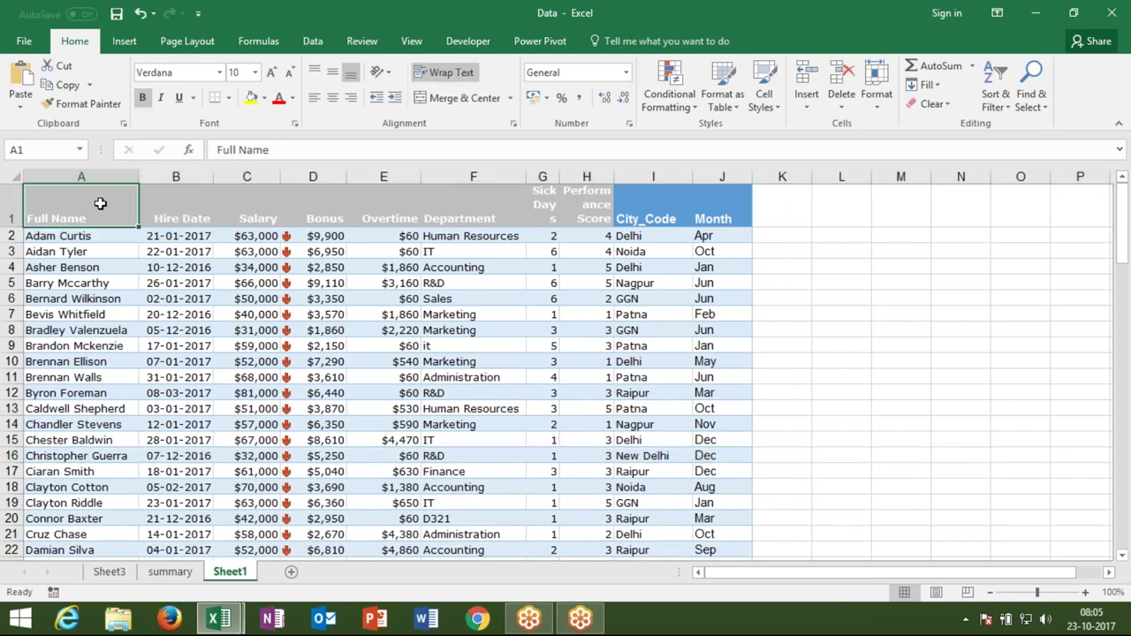
key(ctrl+Down)
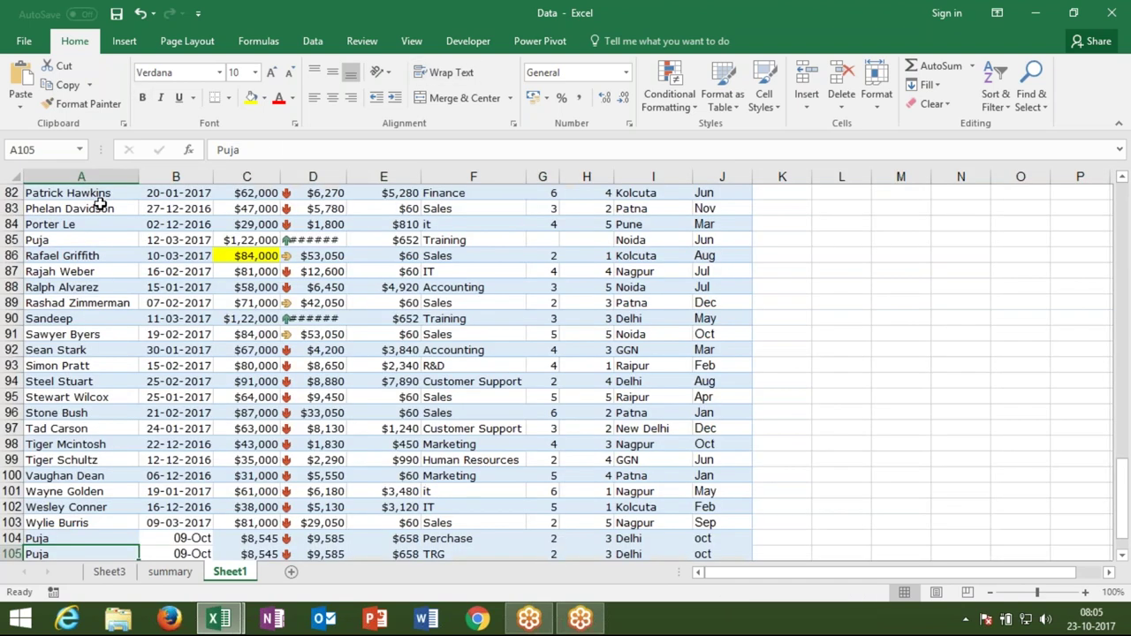
key(ctrl+Up)
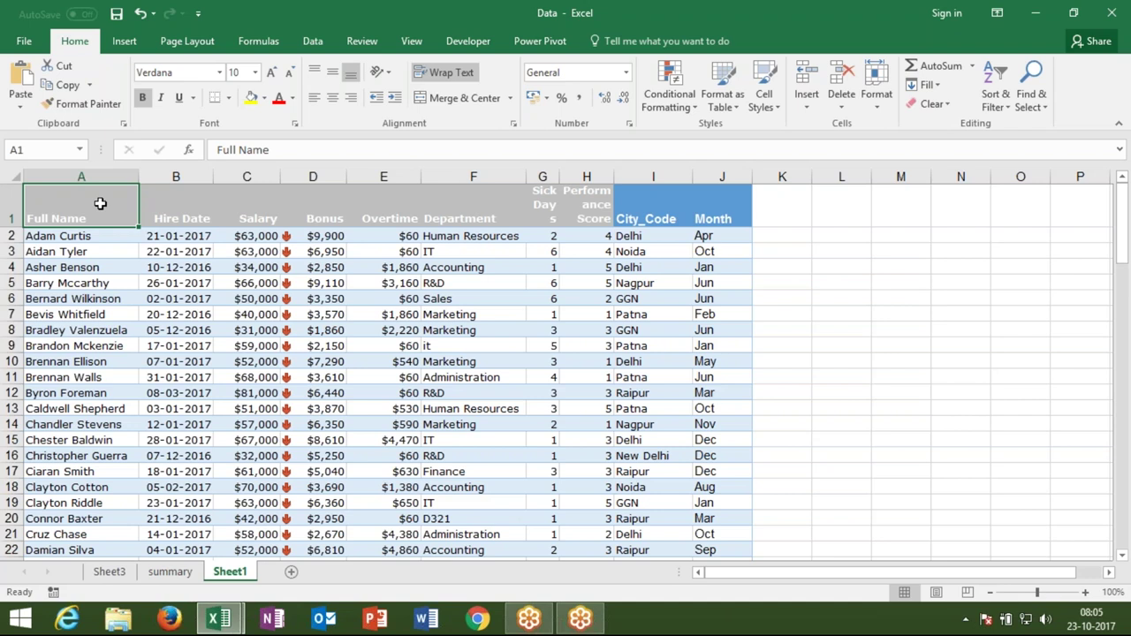
Select column A's names with Ctrl+Shift+Down, then the header row from Full Name to Month.
key(ctrl+shift+Down)
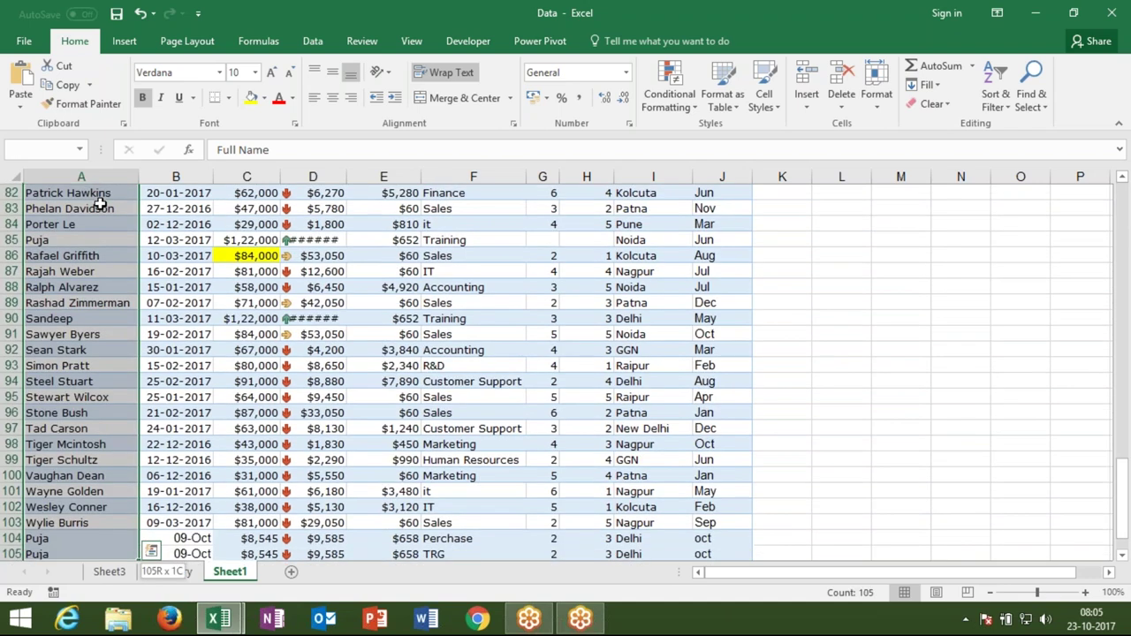
drag(1127, 481, 1120, 212)
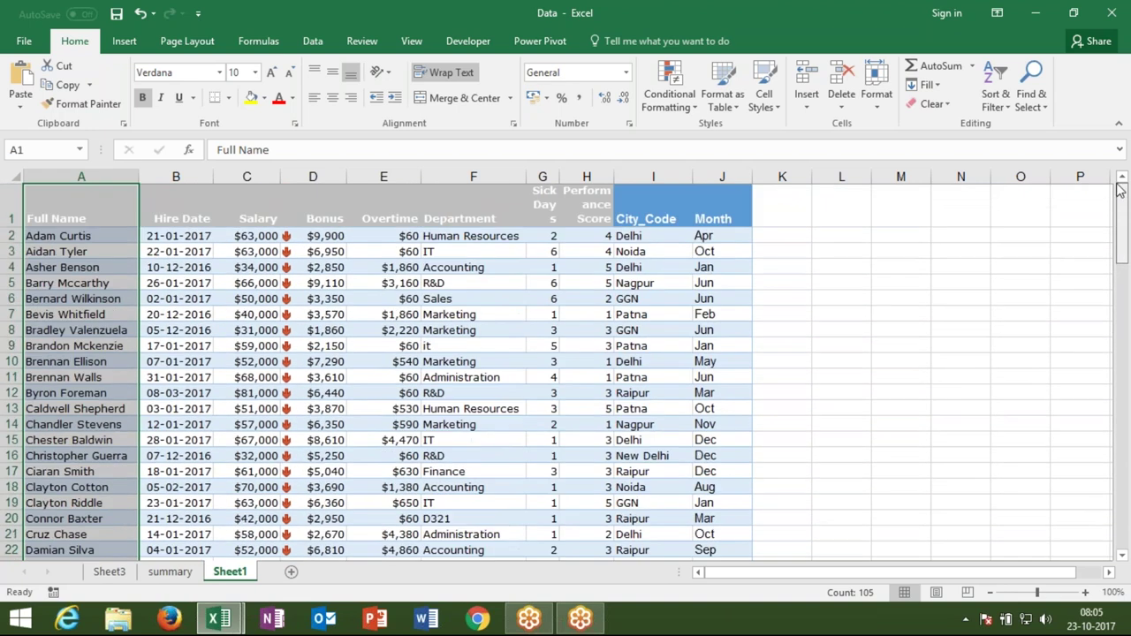
click(113, 203)
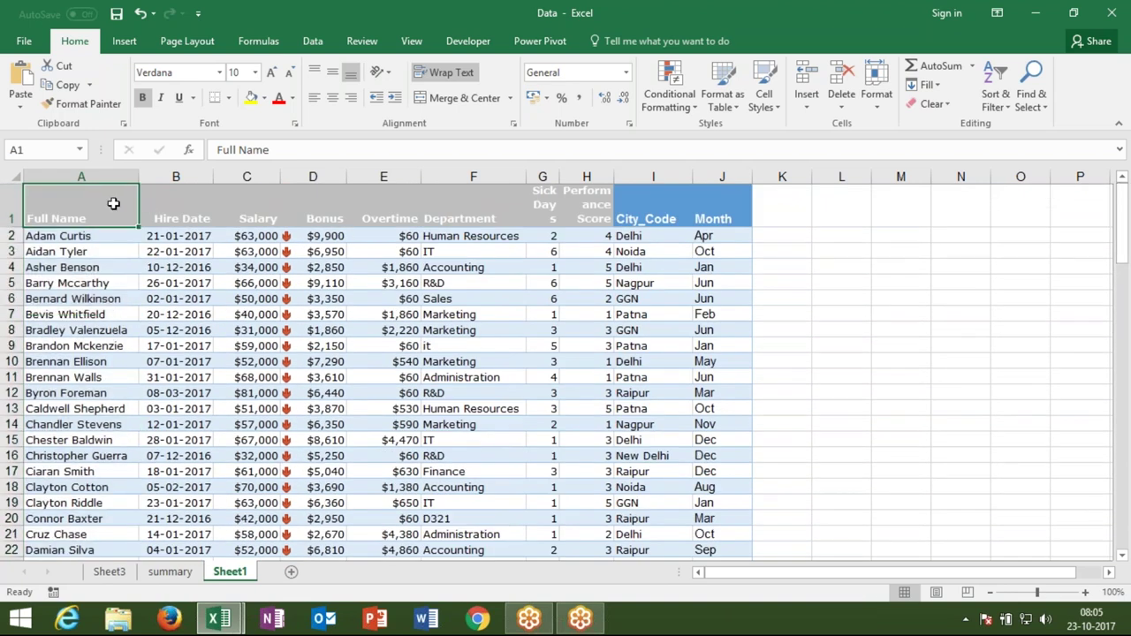
key(ctrl+shift+Down)
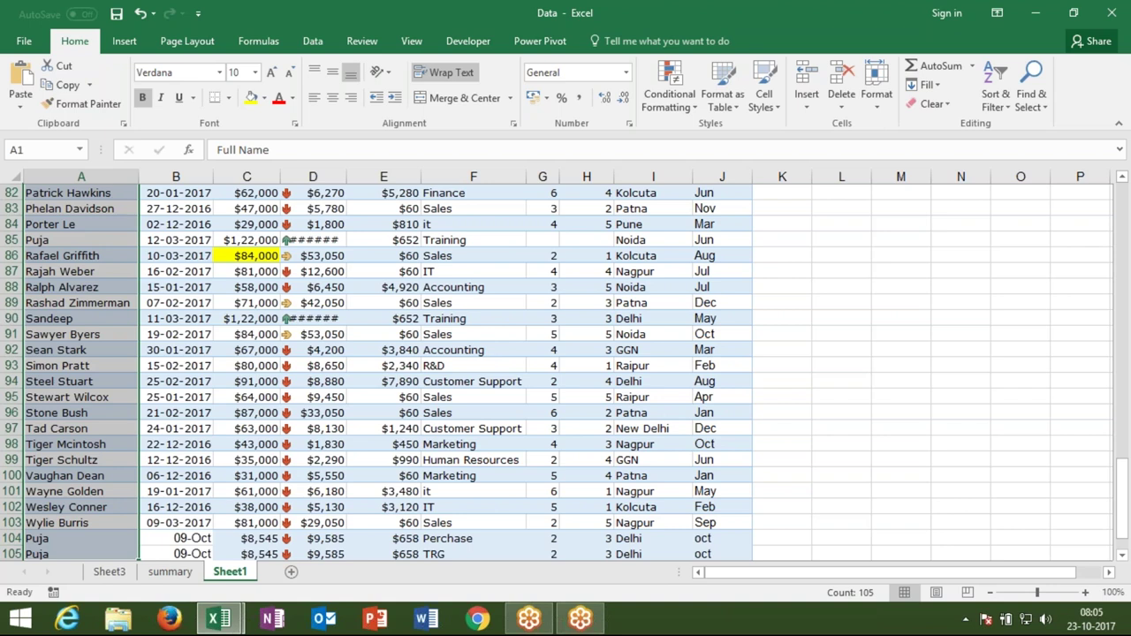
click(1128, 243)
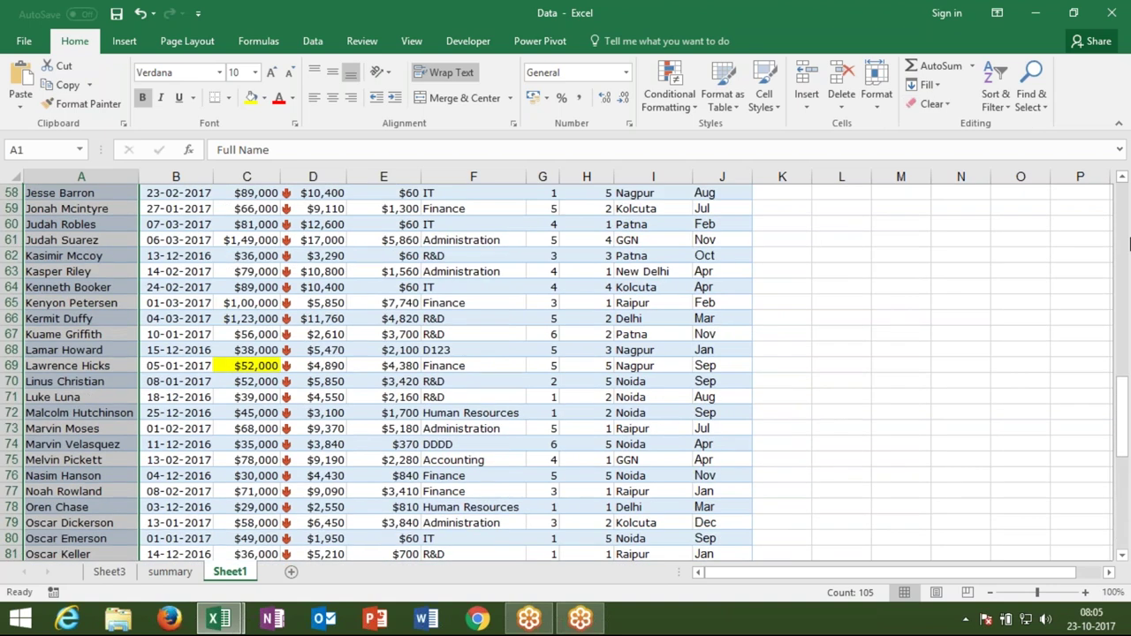
drag(1126, 452, 1128, 256)
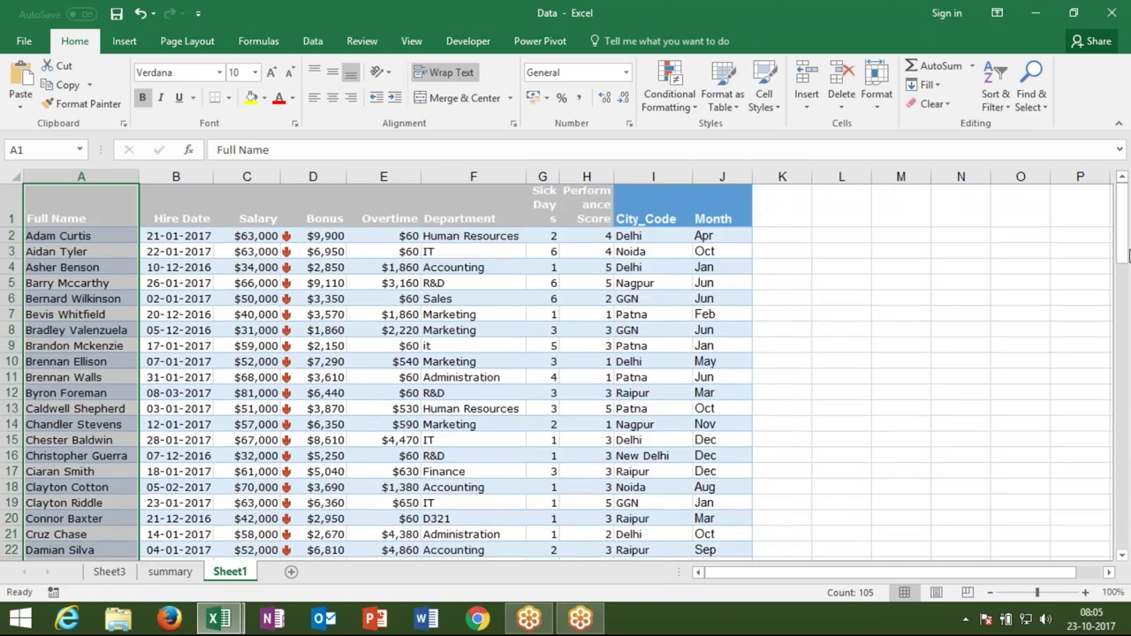
click(72, 210)
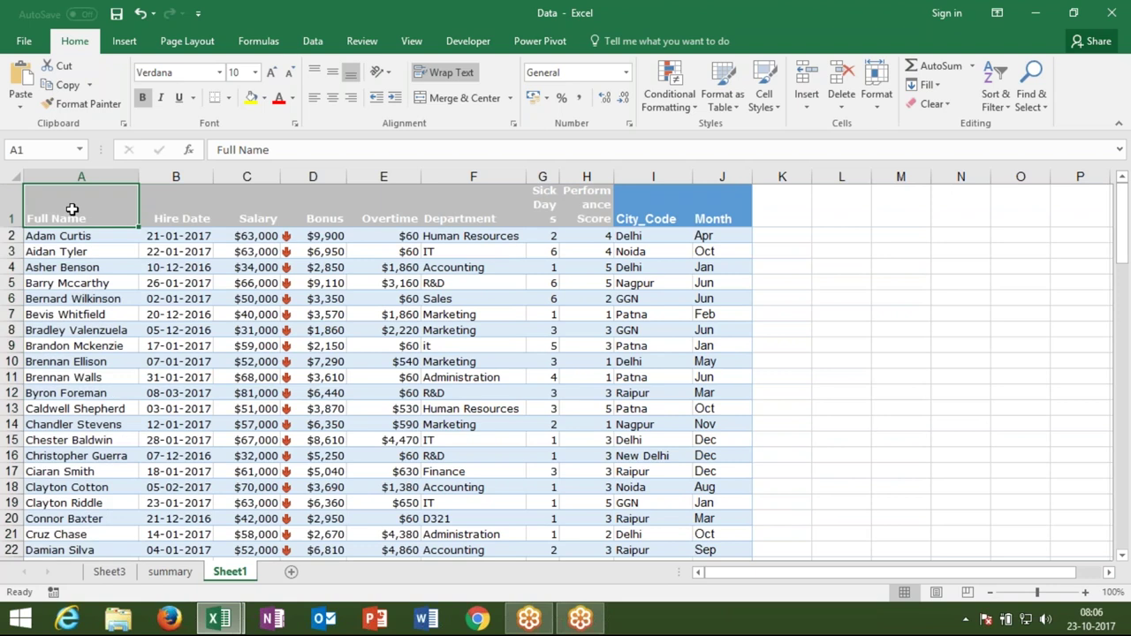
key(ctrl+shift+Right)
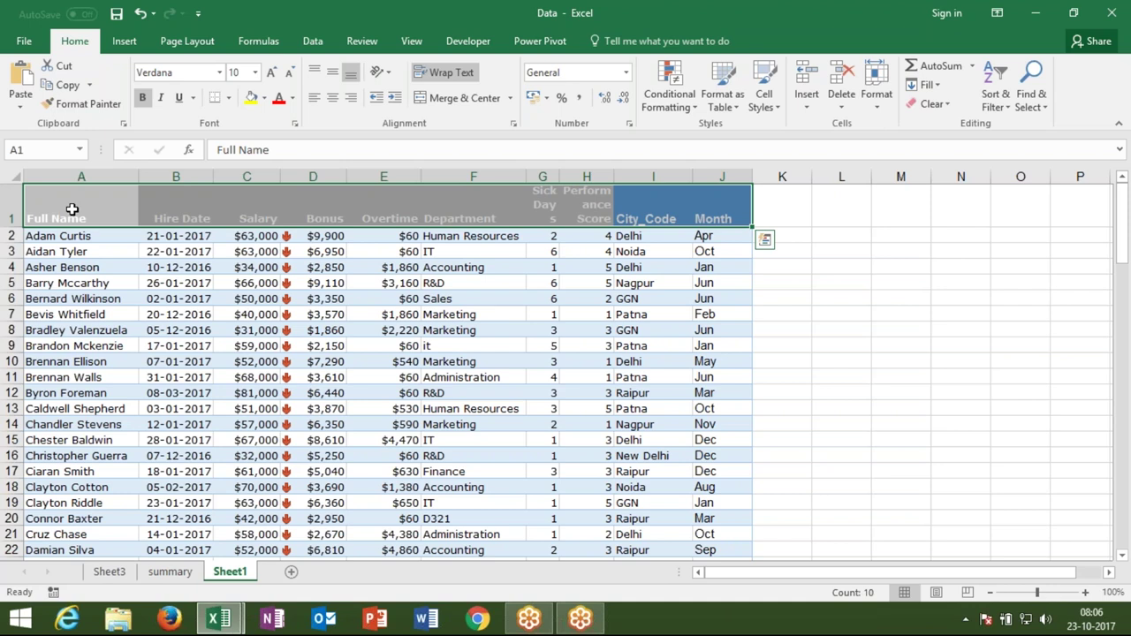
click(54, 210)
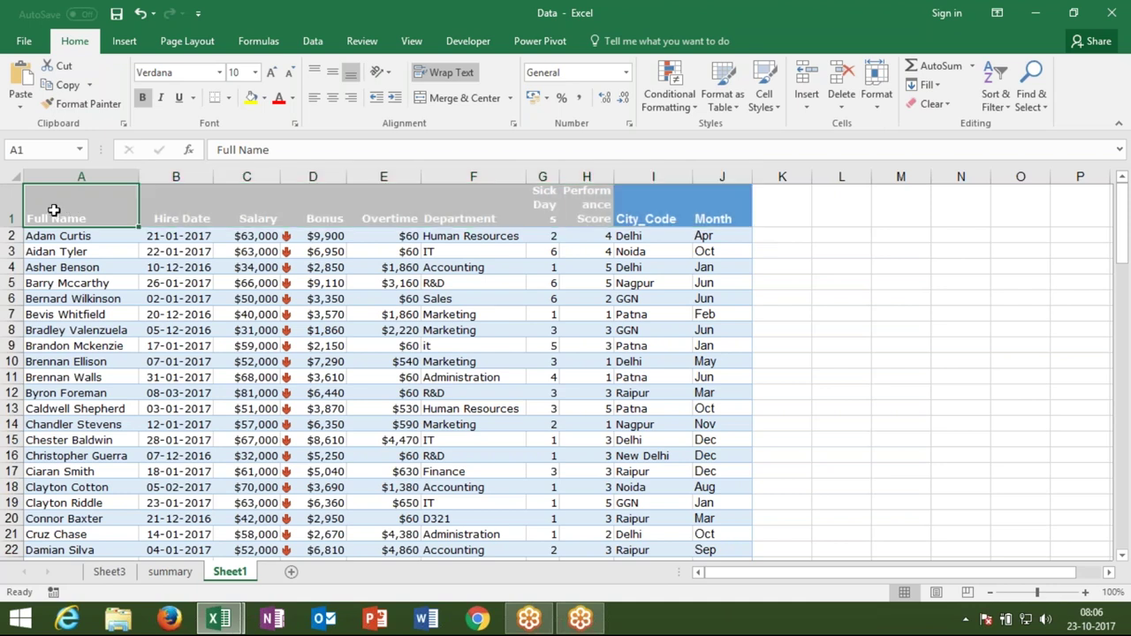
click(51, 235)
click(62, 213)
shift+click(725, 209)
key(ctrl+c)
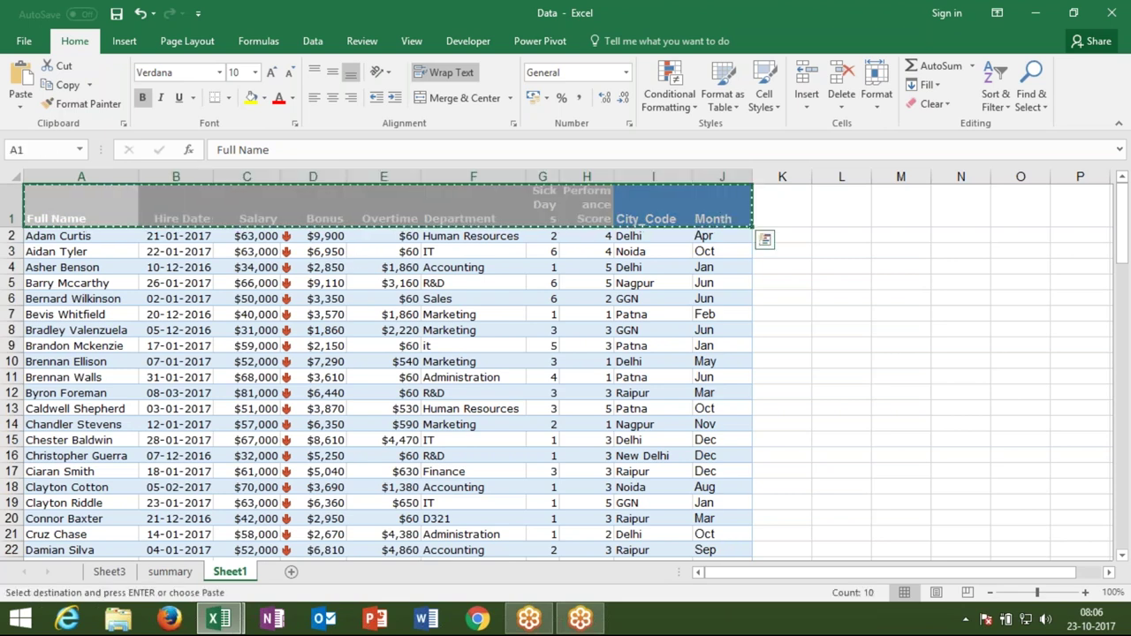
key(Escape)
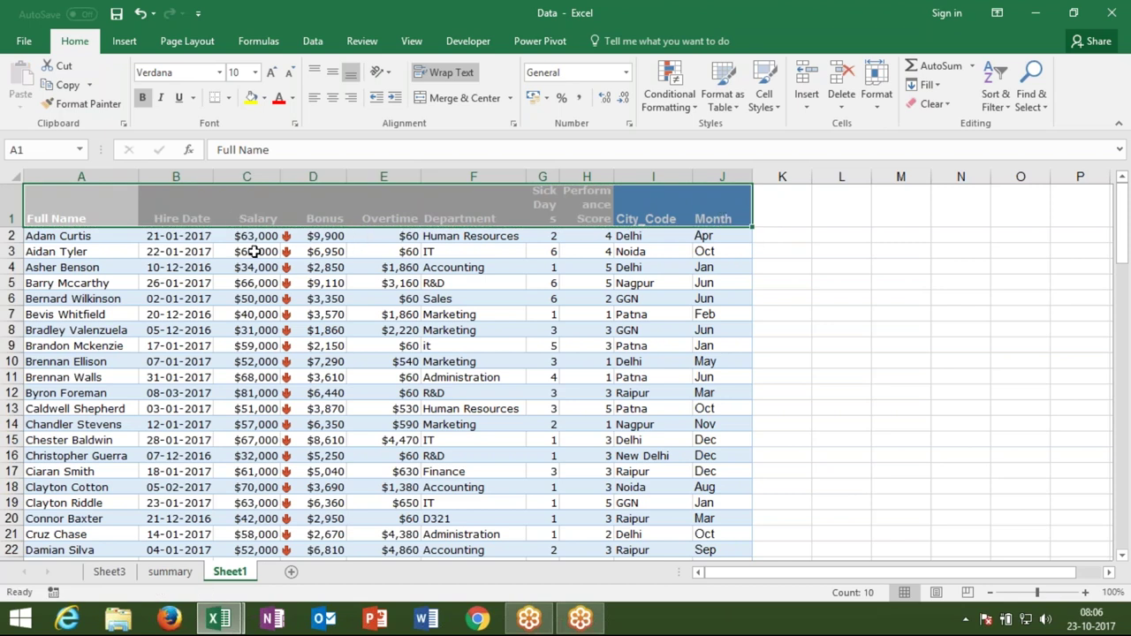
click(253, 251)
click(104, 212)
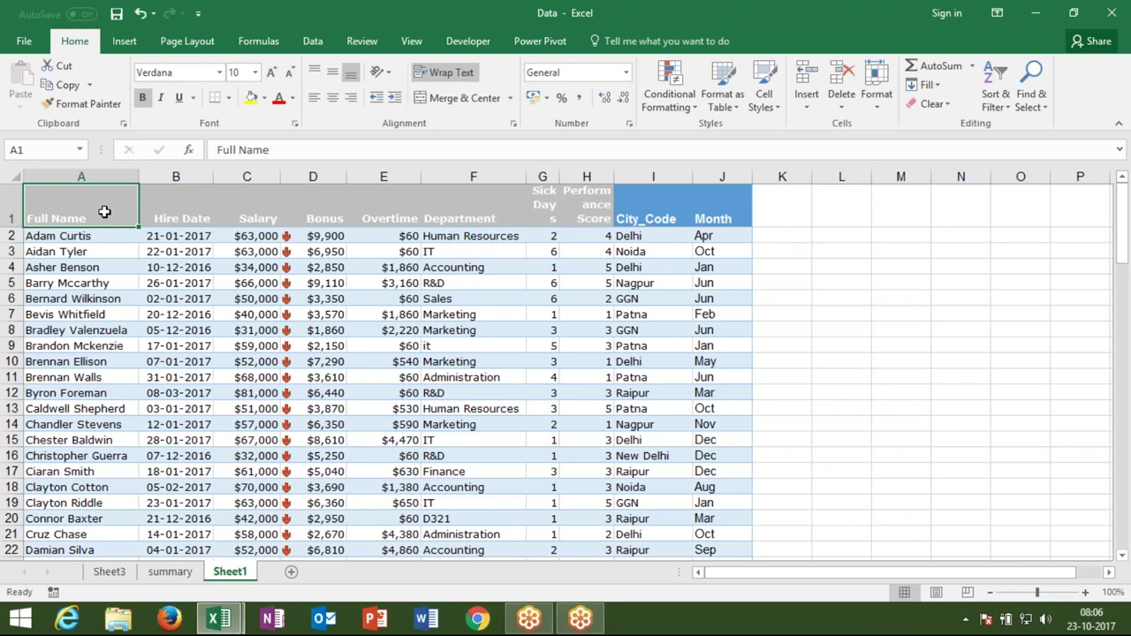
key(ctrl+shift+Right)
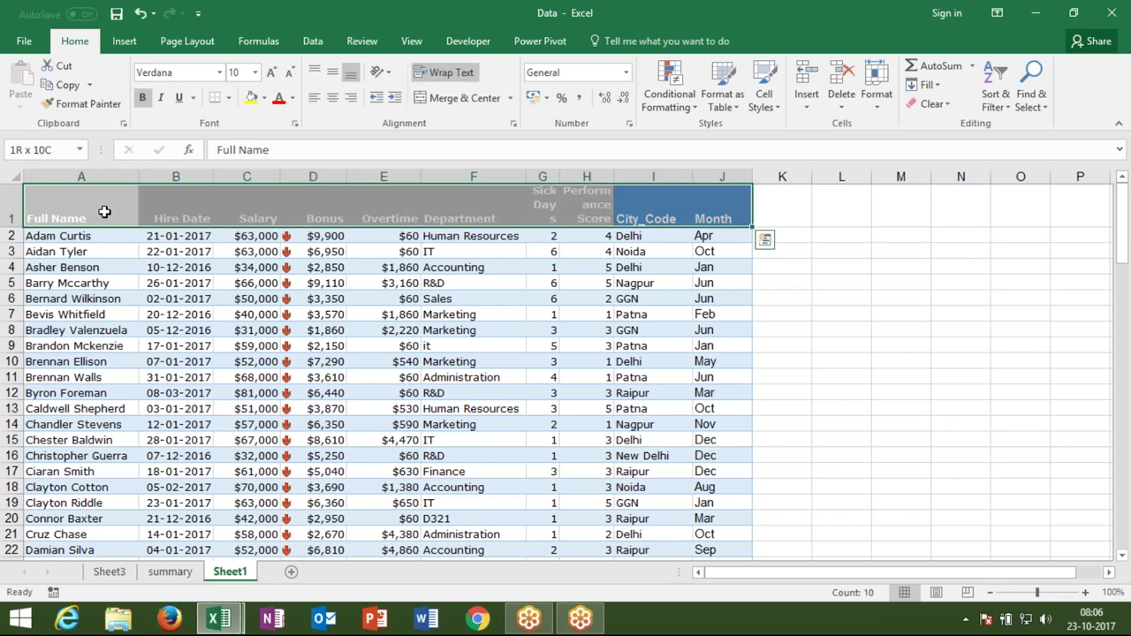
key(ctrl+c)
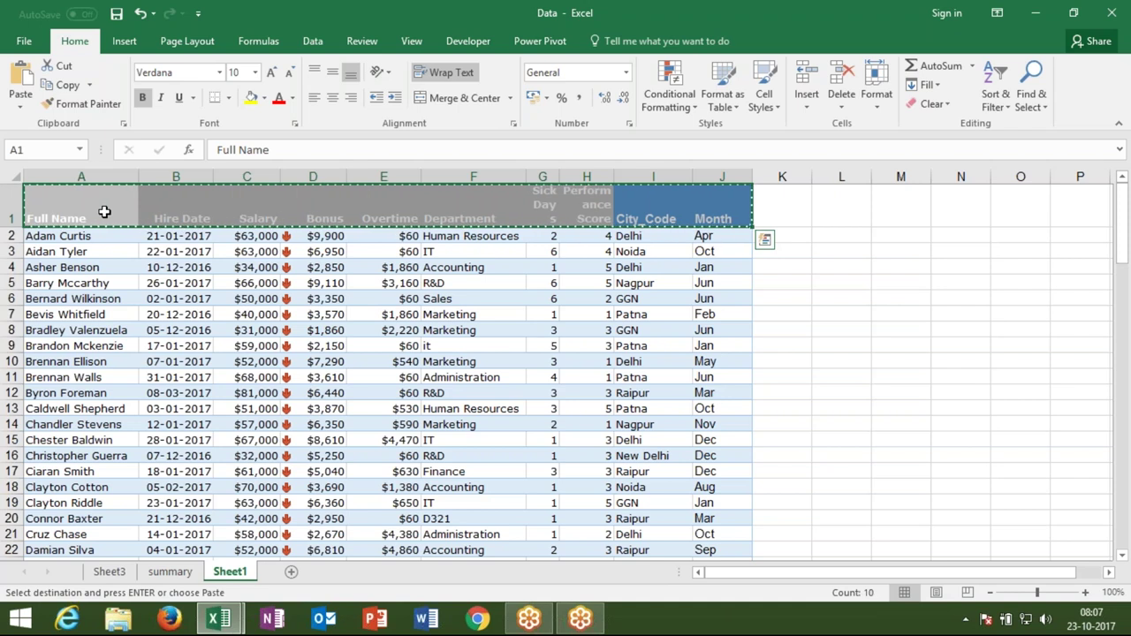
key(Escape)
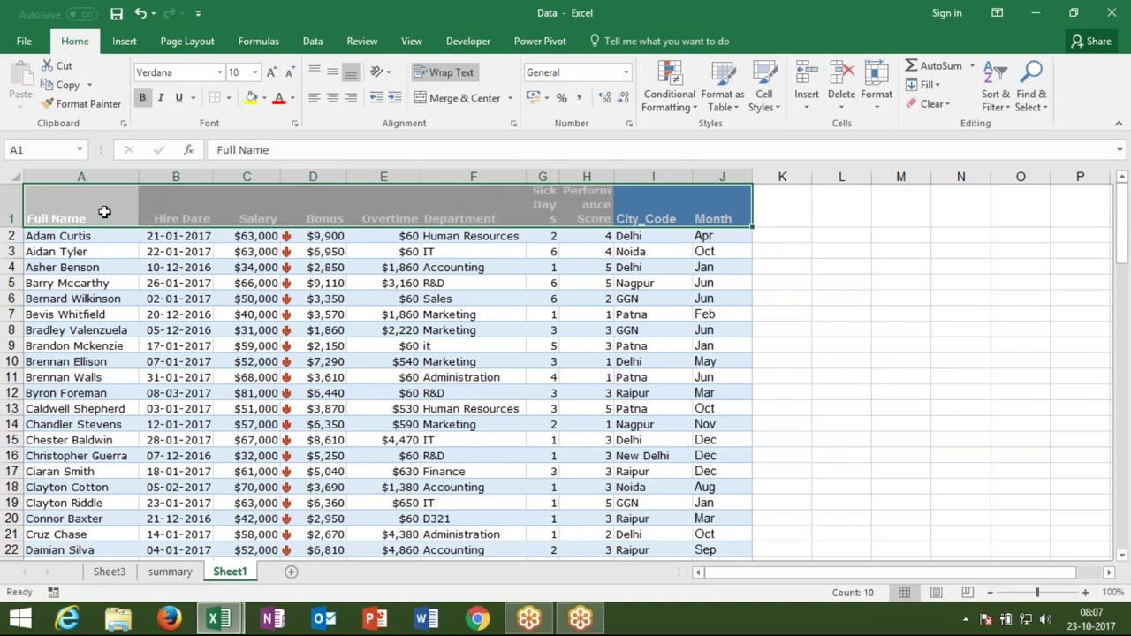
click(105, 212)
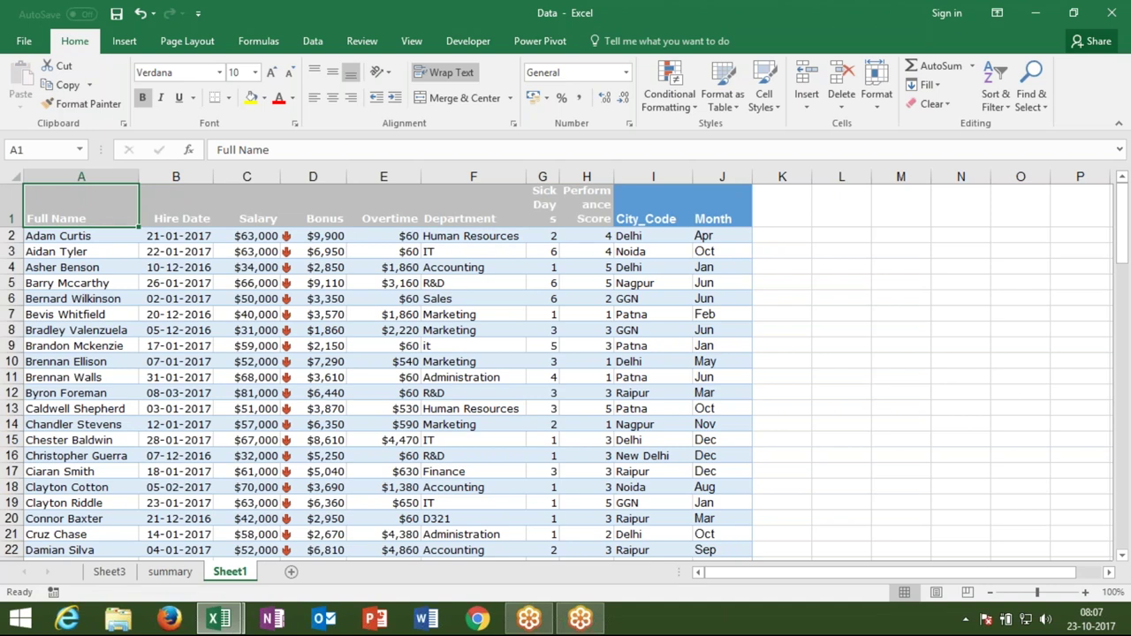
click(124, 314)
click(118, 216)
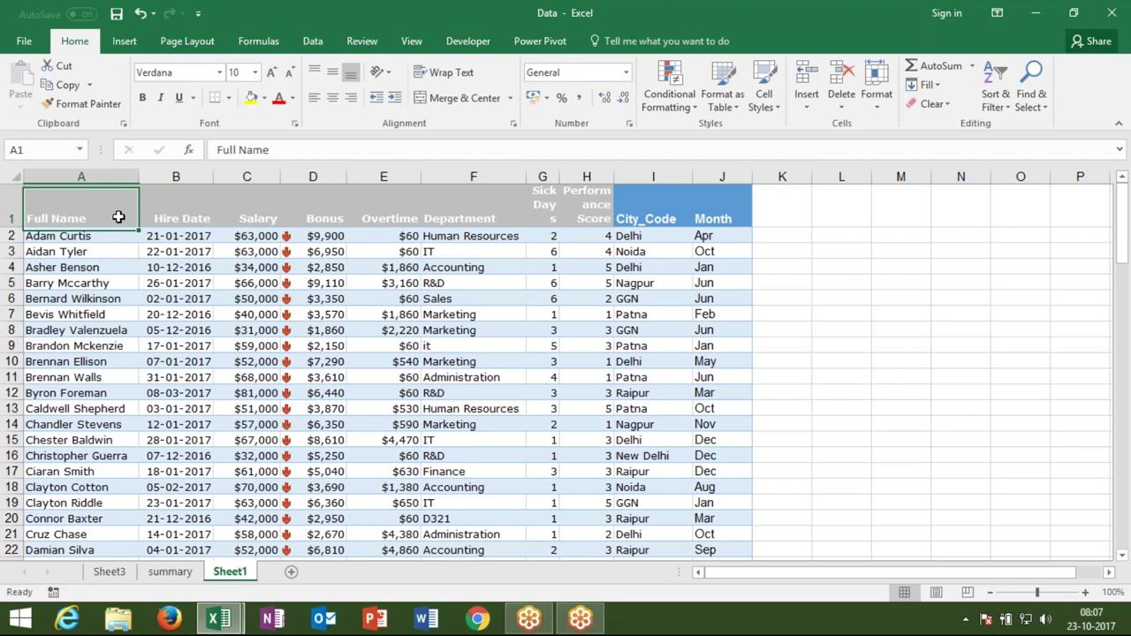
key(ctrl+c)
click(203, 281)
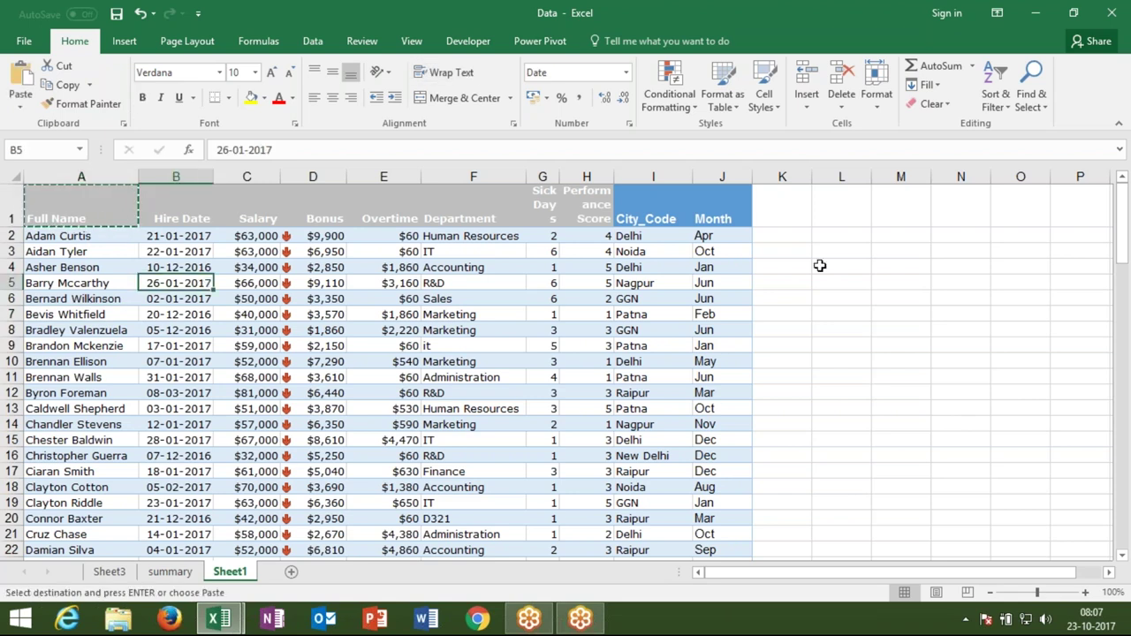
click(819, 266)
key(ctrl+v)
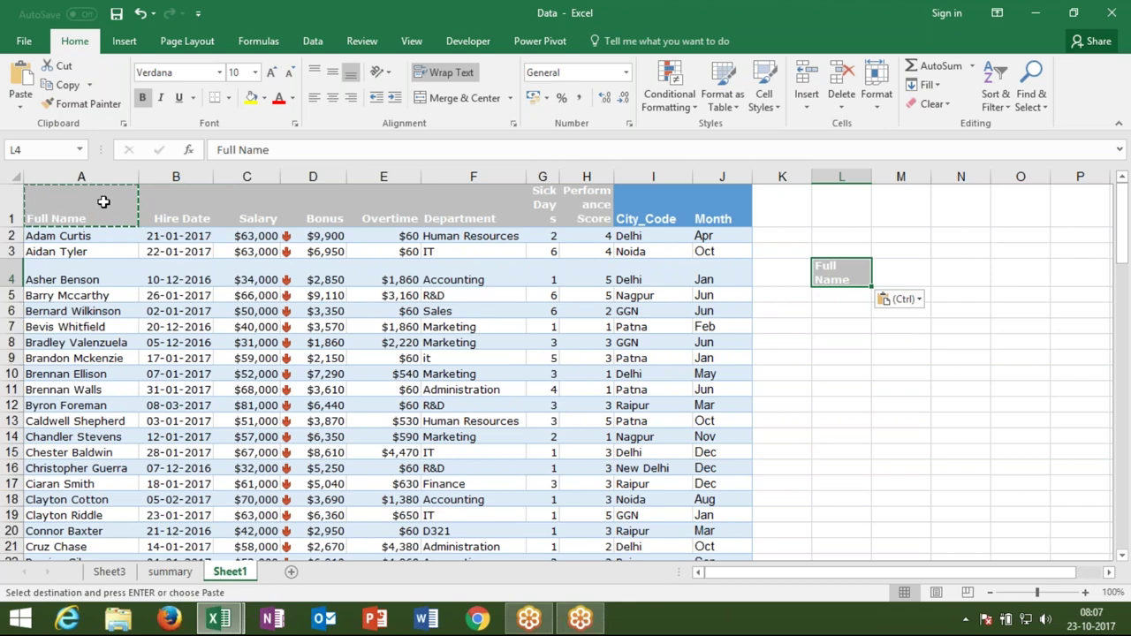
key(ctrl+z)
key(Escape)
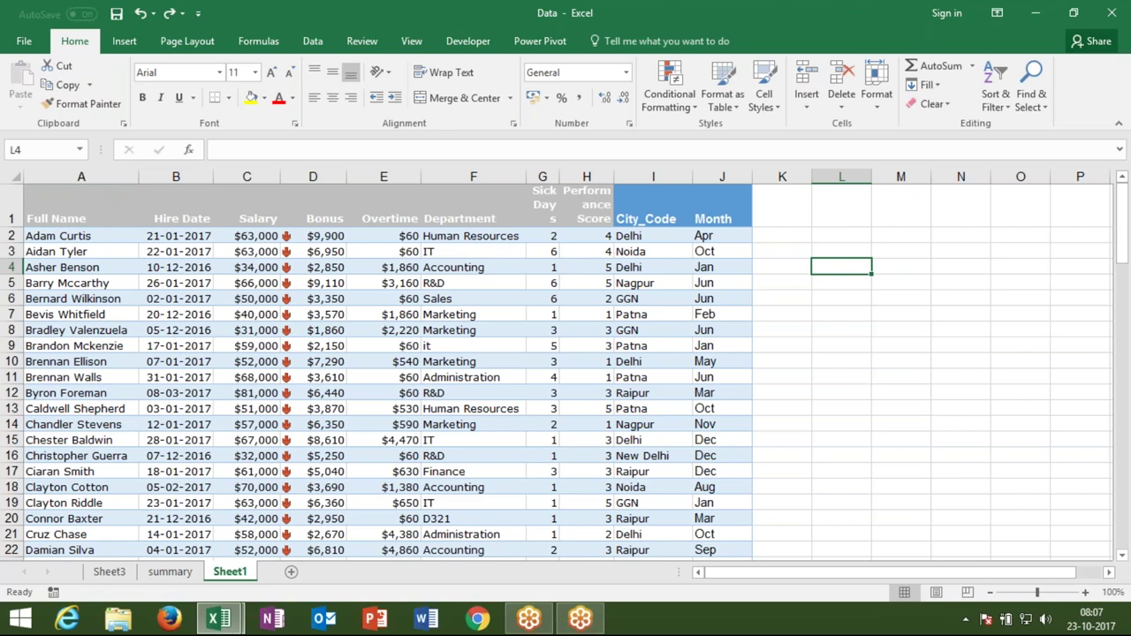
click(61, 219)
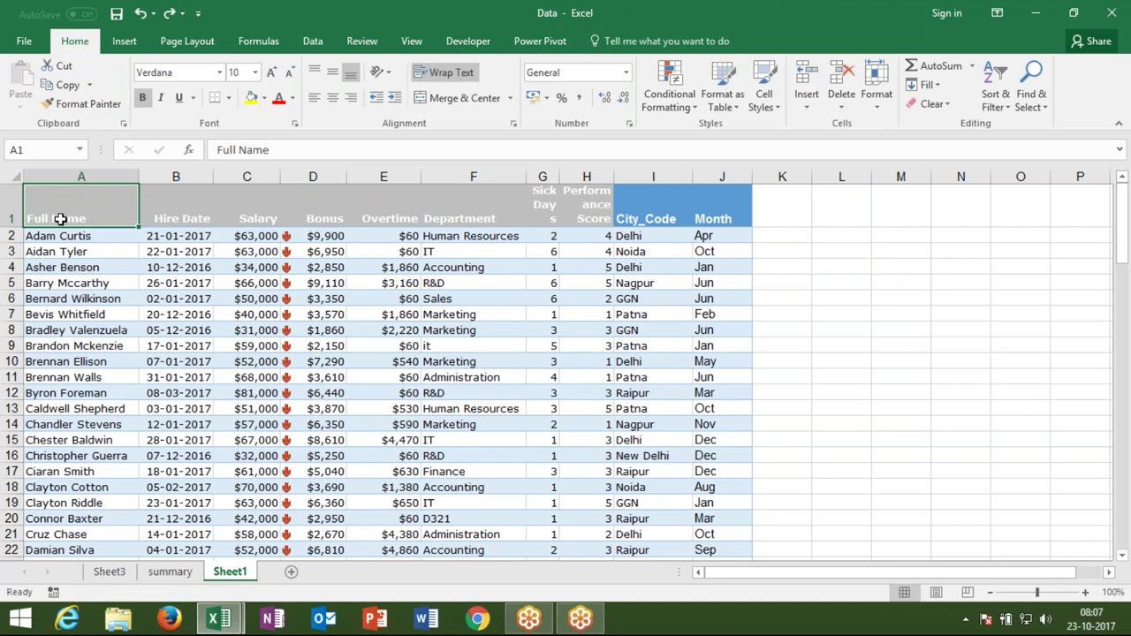
Extend the selection across the header row and down to the last row, then deselect at I10.
key(ctrl+shift+Right)
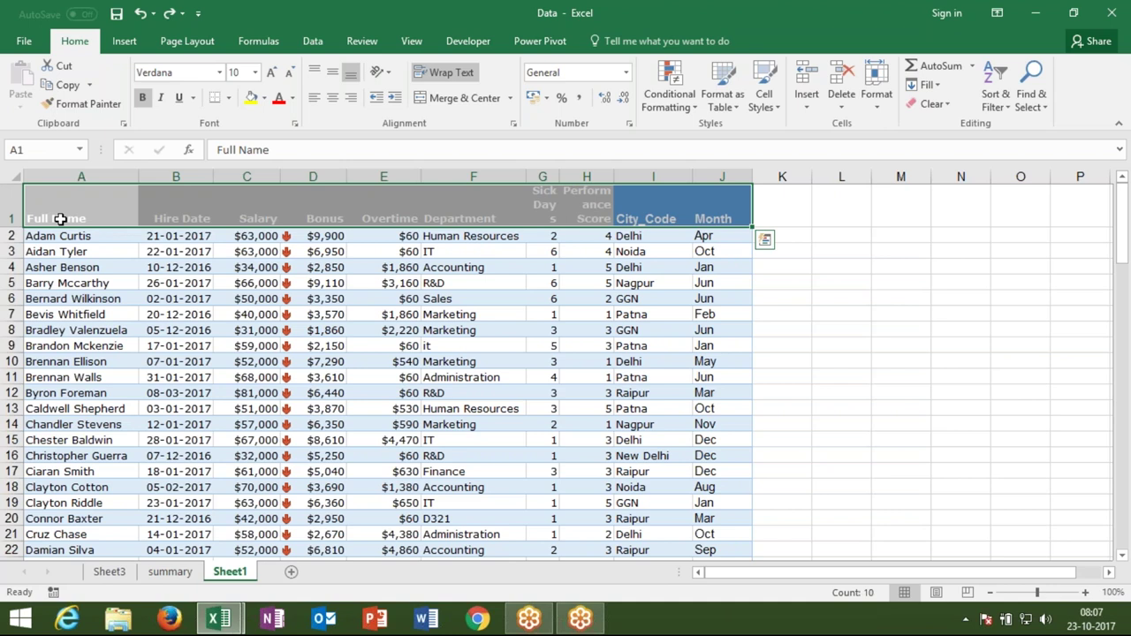
key(ctrl+shift+Down)
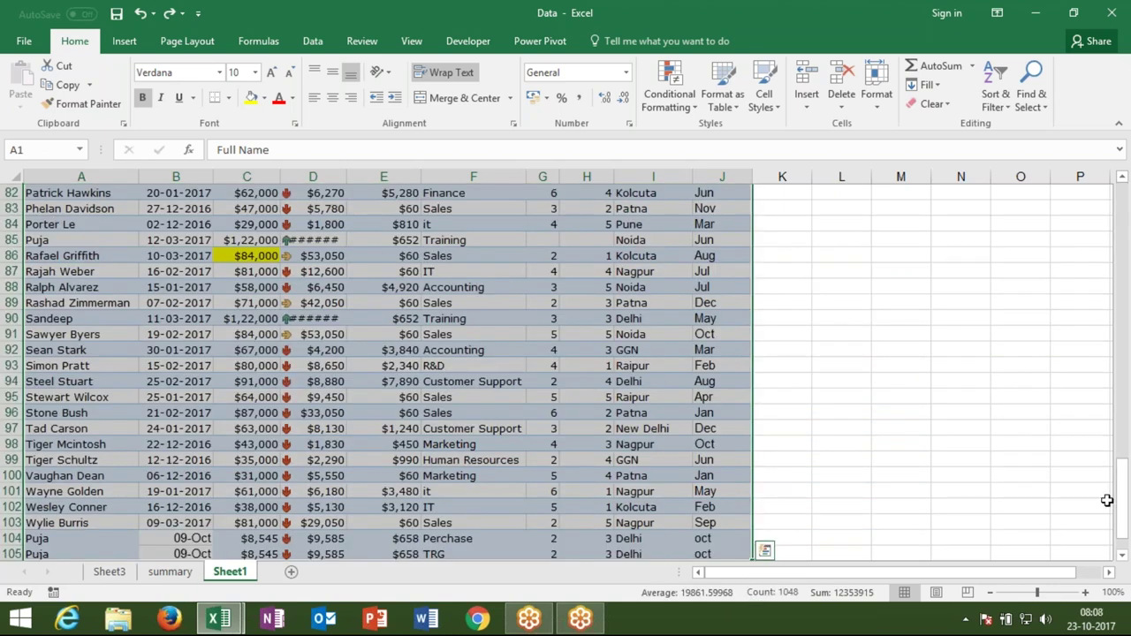
scroll(1124, 533, down, 1)
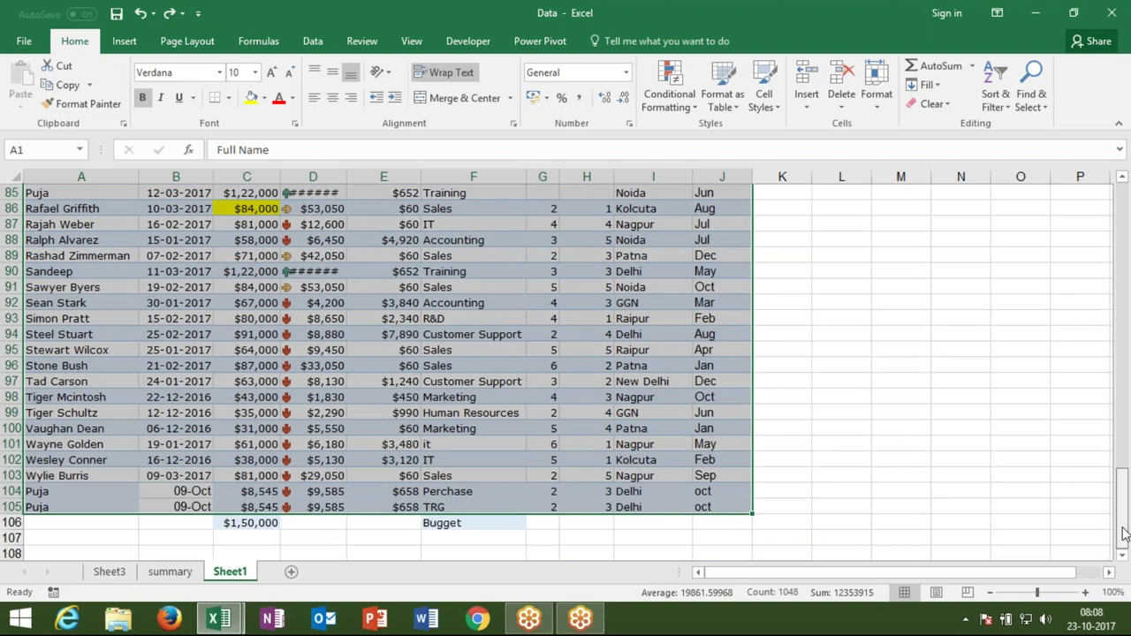
drag(1124, 533, 1115, 224)
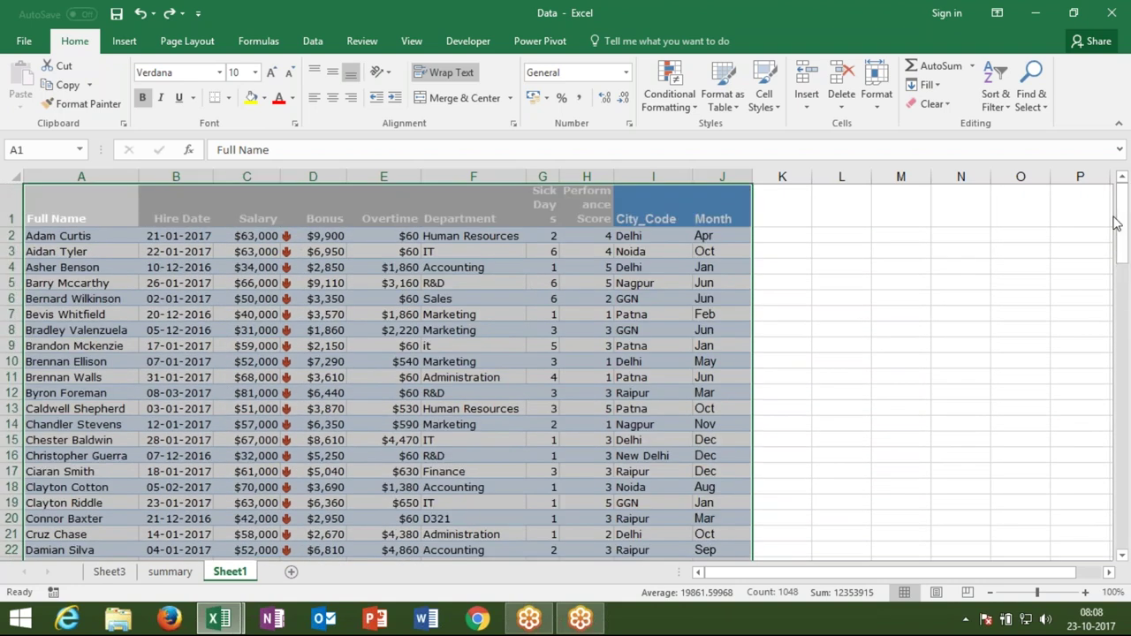
click(619, 362)
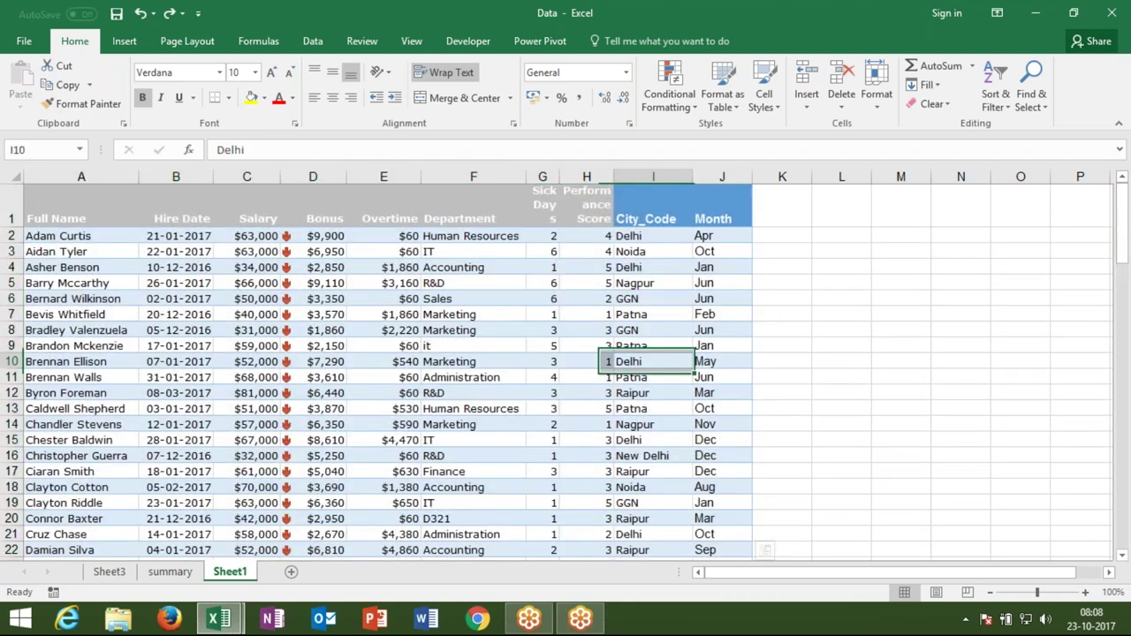
Reselect A1:J105 from A1, scroll back to the top, and start typing 'a' in K6.
click(40, 210)
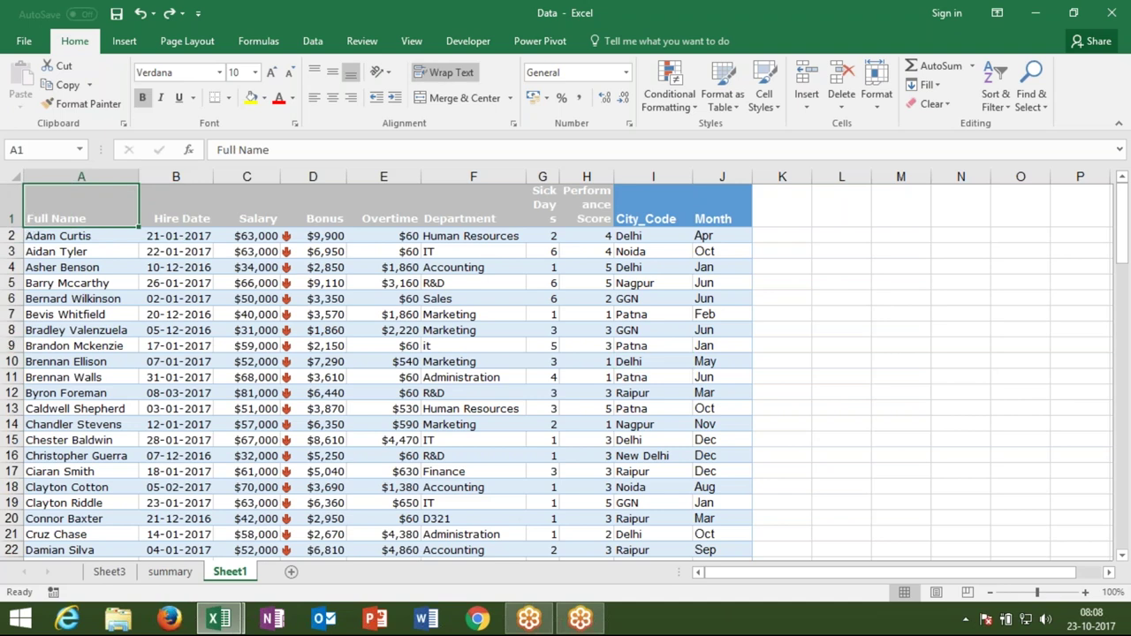
key(ctrl+shift+Right)
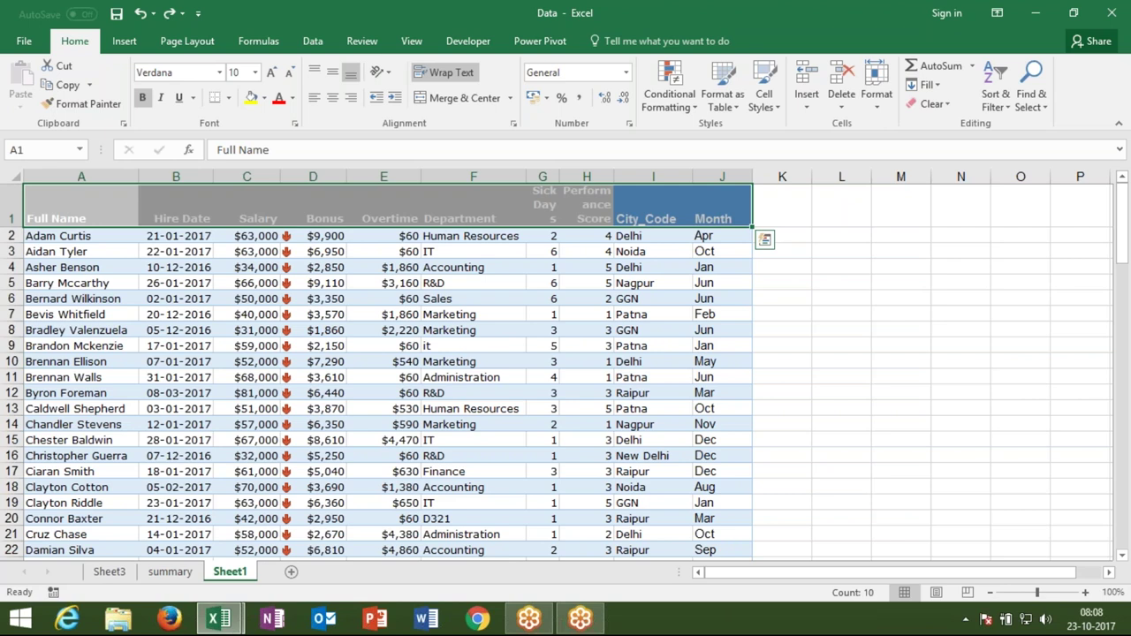
key(ctrl+shift+Down)
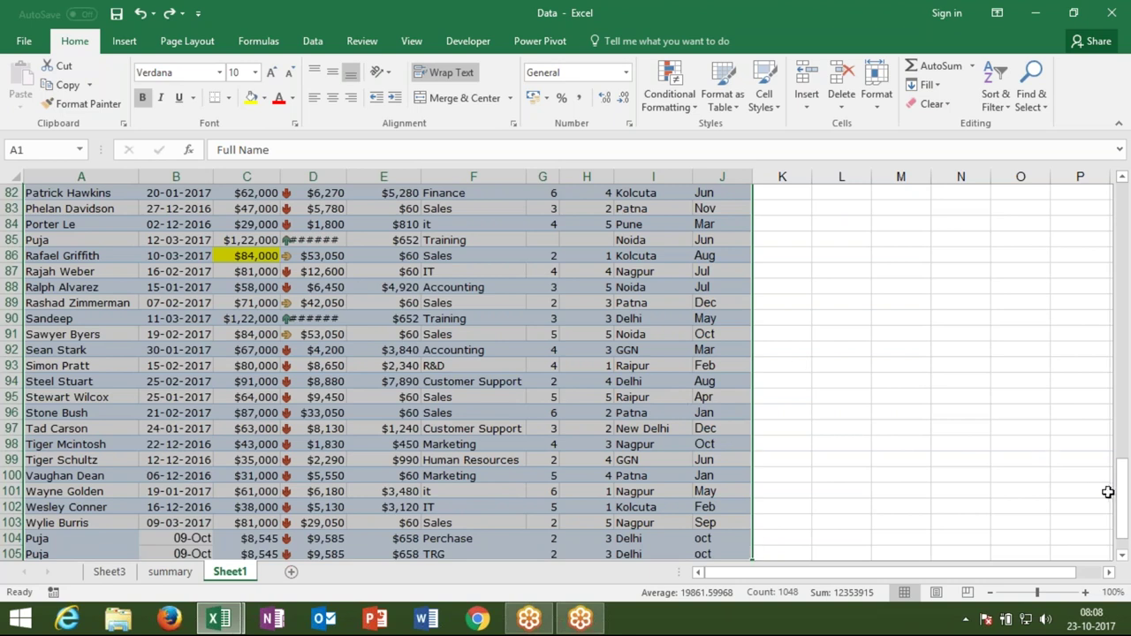
drag(1120, 495, 1120, 185)
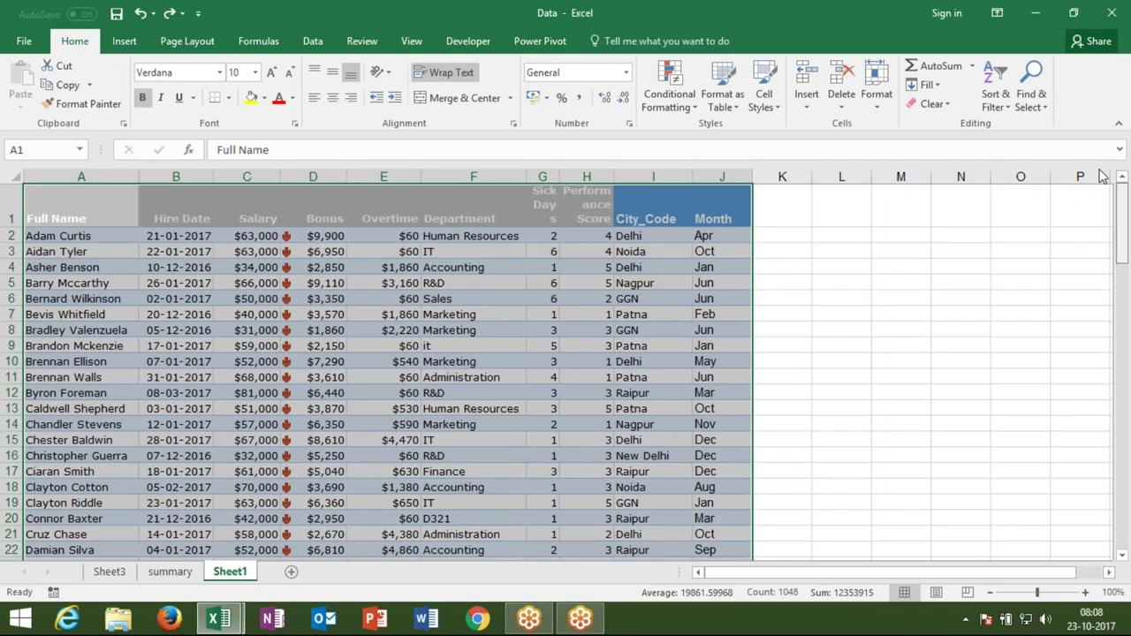
click(765, 301)
text(a)
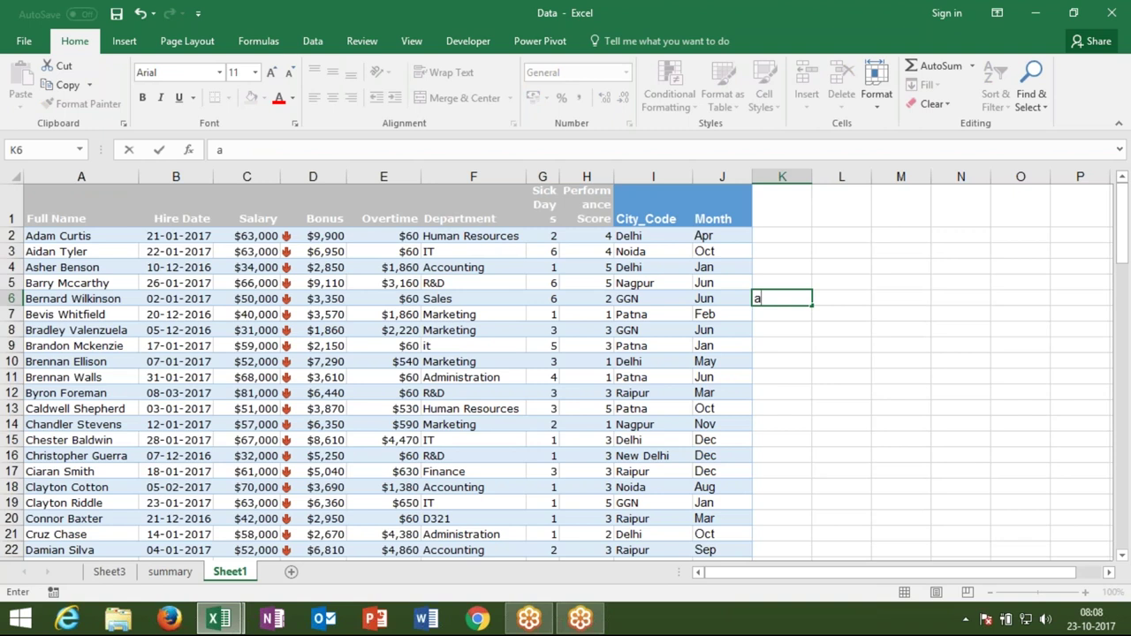
click(841, 330)
text(a)
click(890, 293)
text(a)
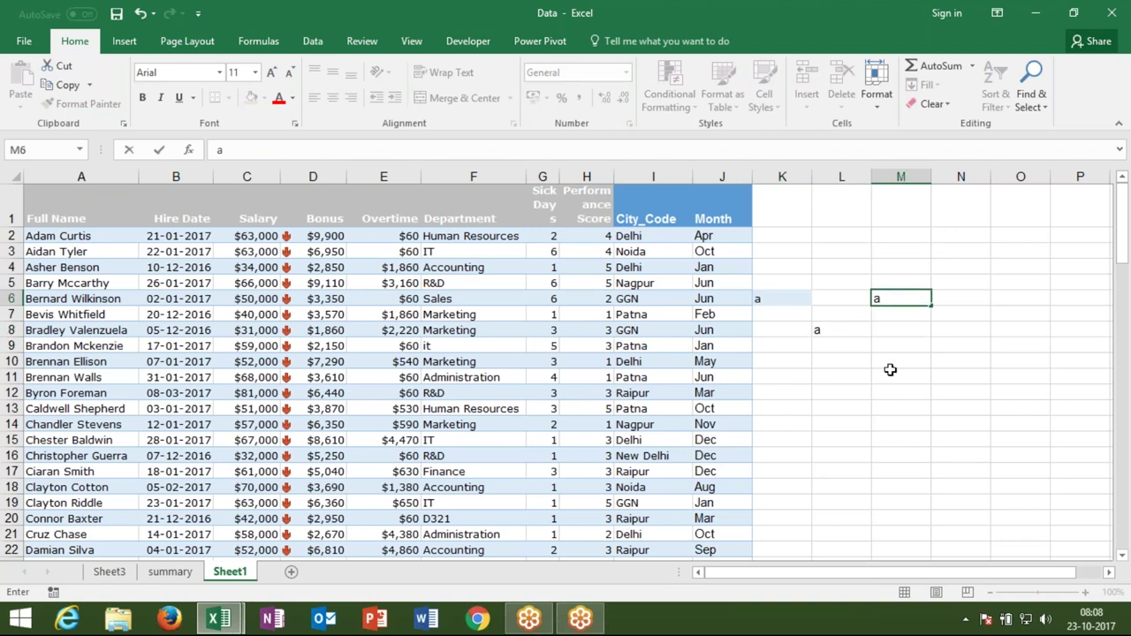
click(858, 372)
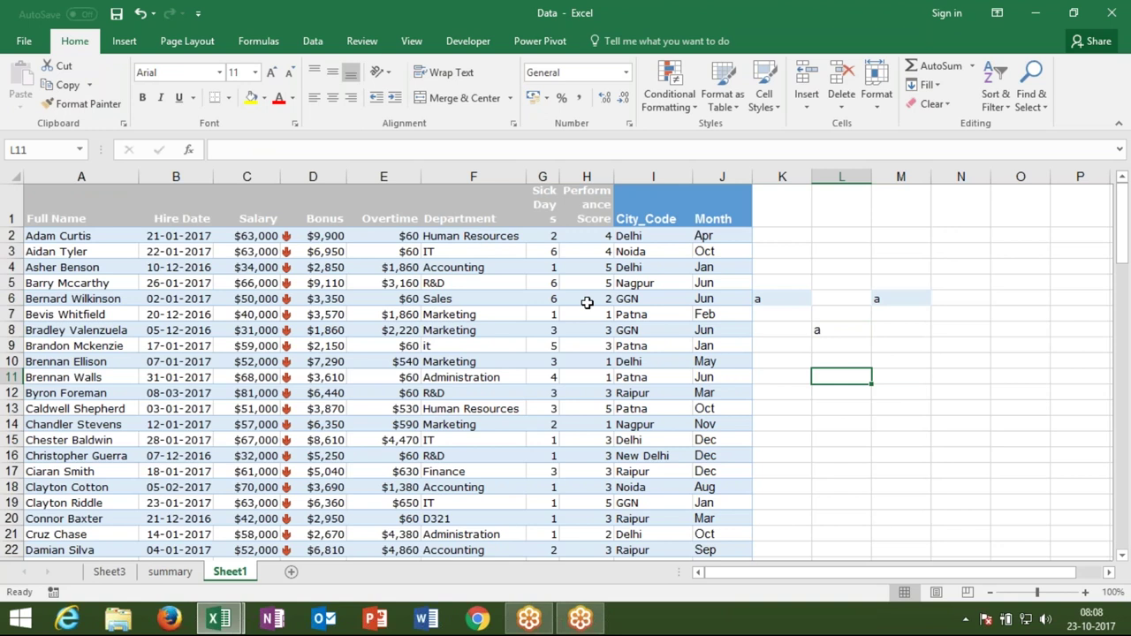
click(526, 325)
key(ctrl+a)
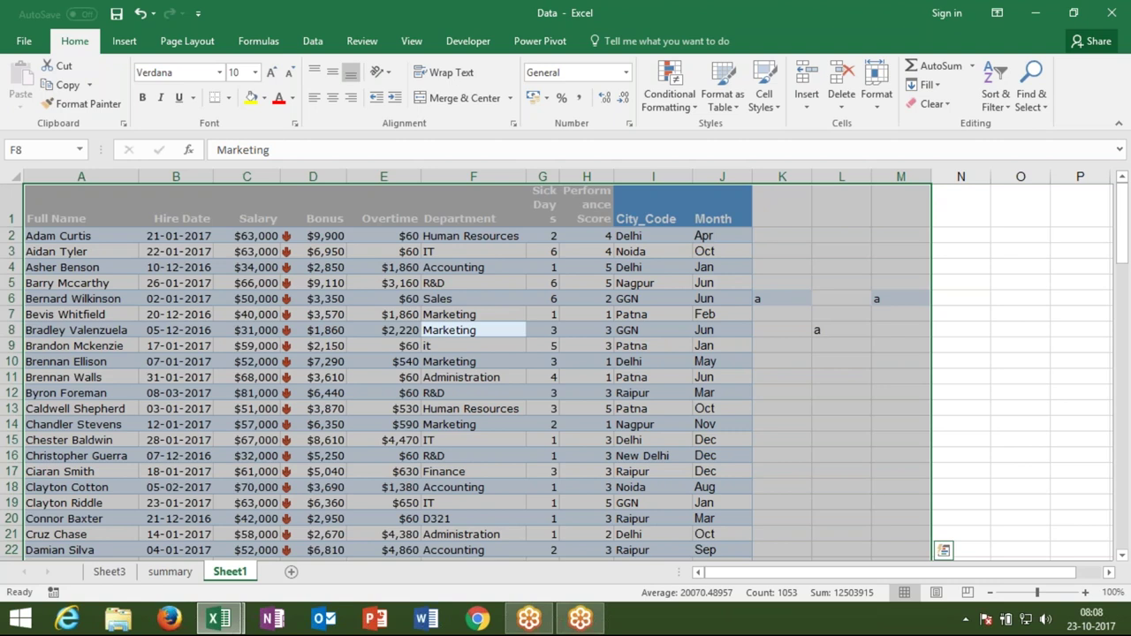
click(580, 331)
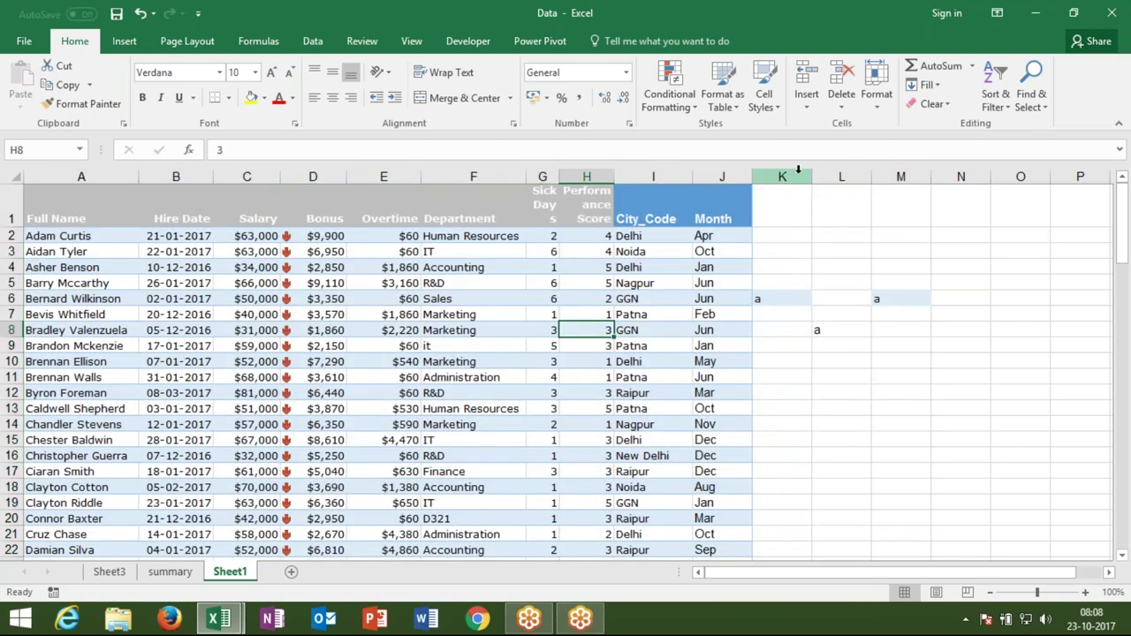
drag(797, 172, 900, 175)
key(Delete)
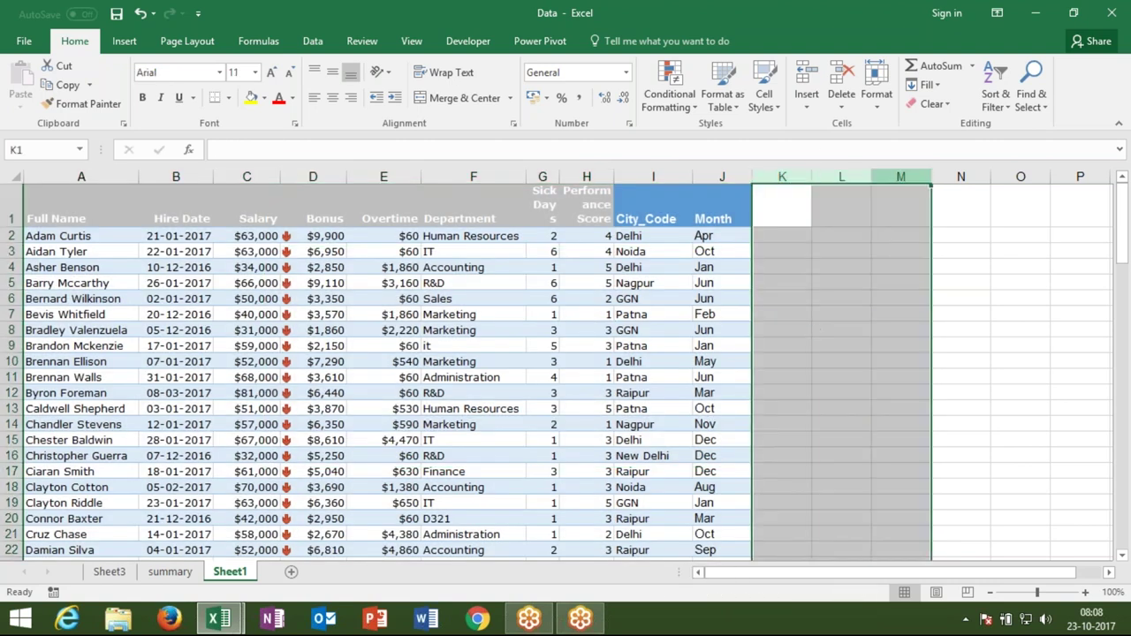
click(95, 210)
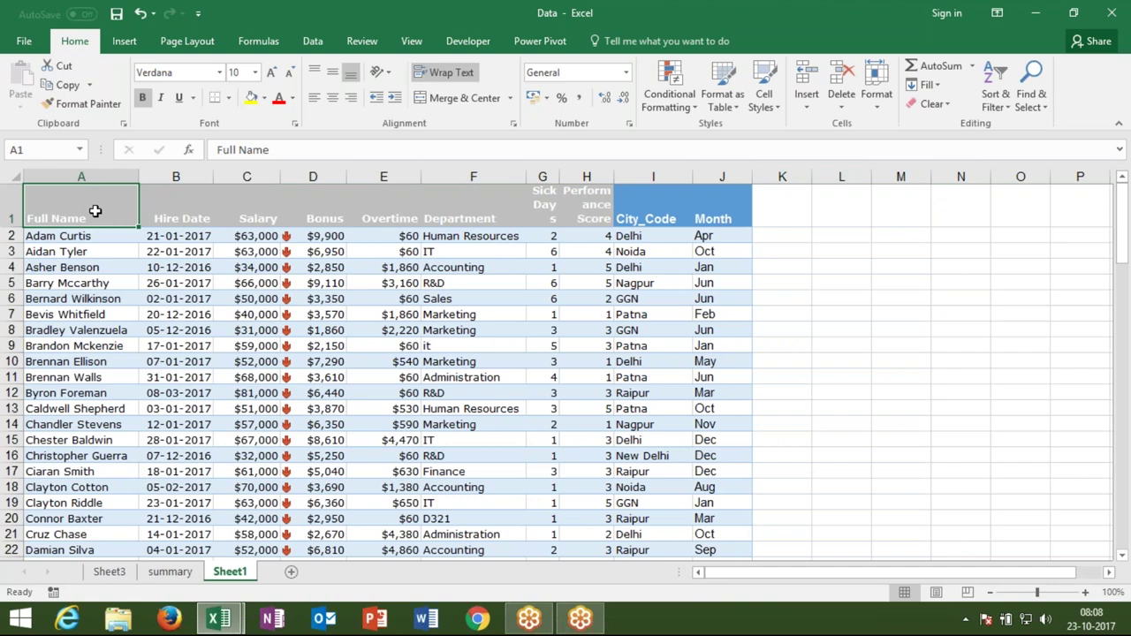
Select the table A1:J105, scroll back to the top, and switch to Book1 with Ctrl+Tab.
key(ctrl+shift+Right)
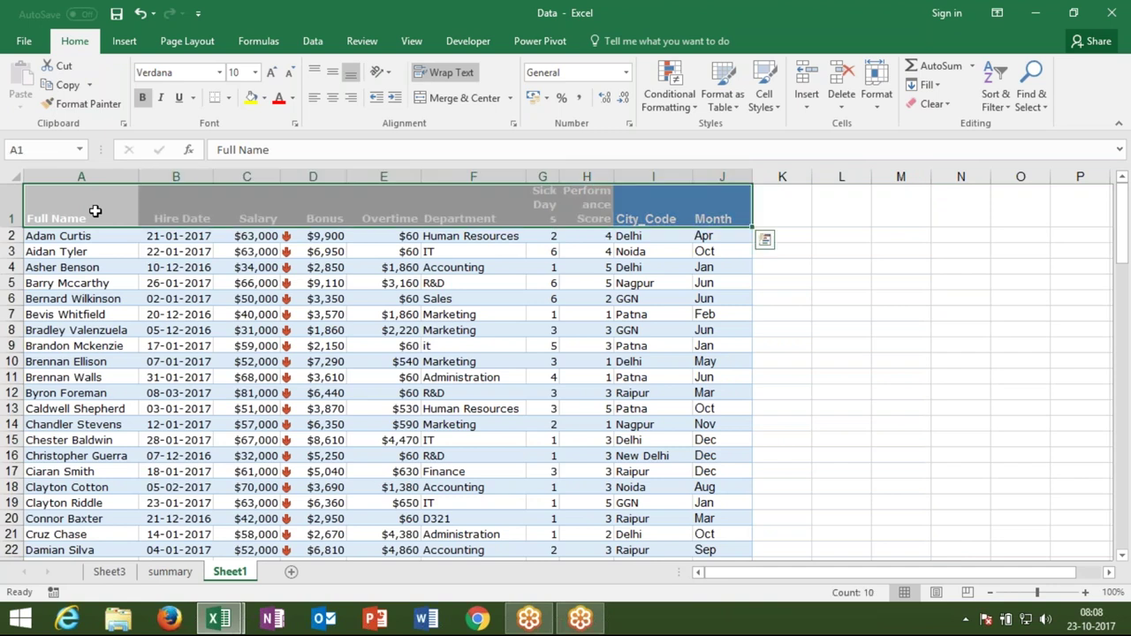
key(ctrl+shift+Down)
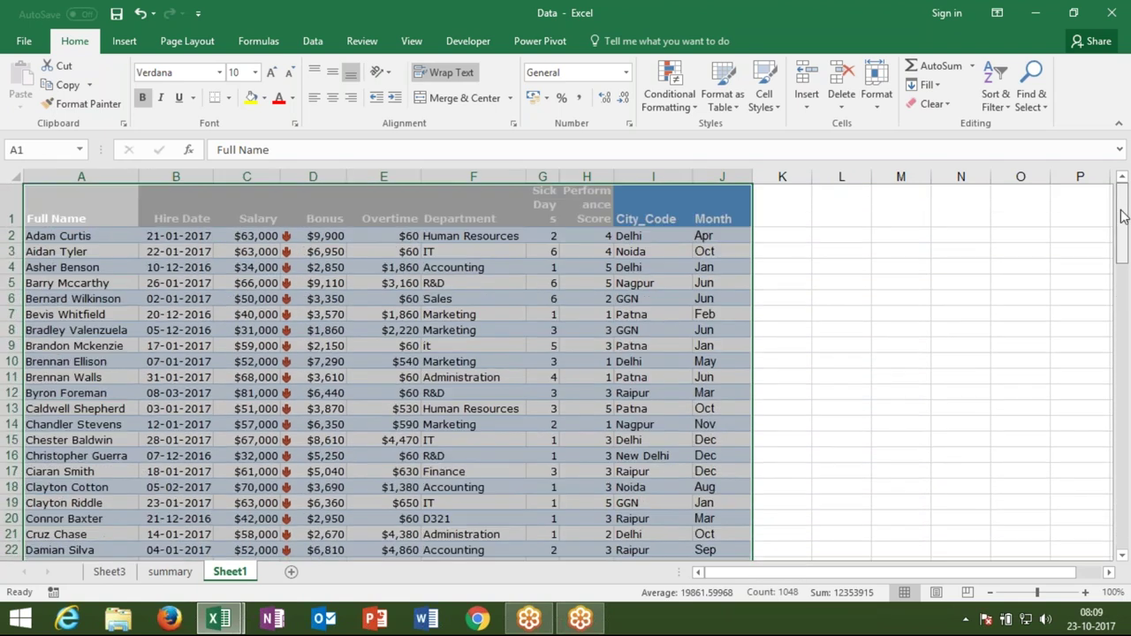
drag(1123, 519, 1121, 216)
key(ctrl+Tab)
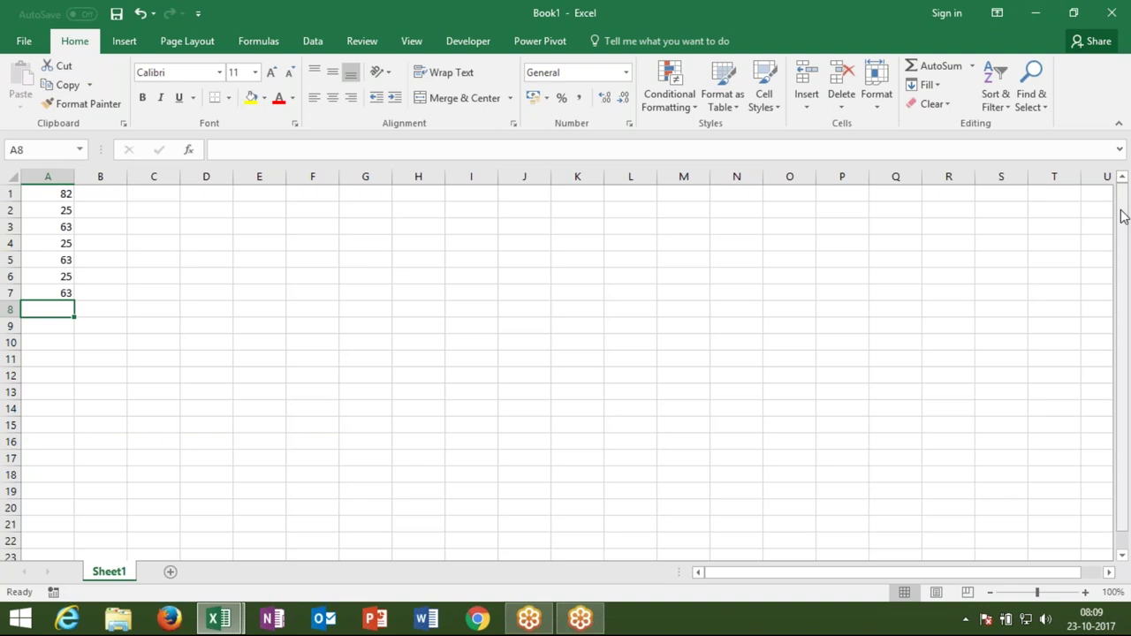
Cancel a started '=' and enter the plain word 'sum' in A8, then return to A8.
text(=)
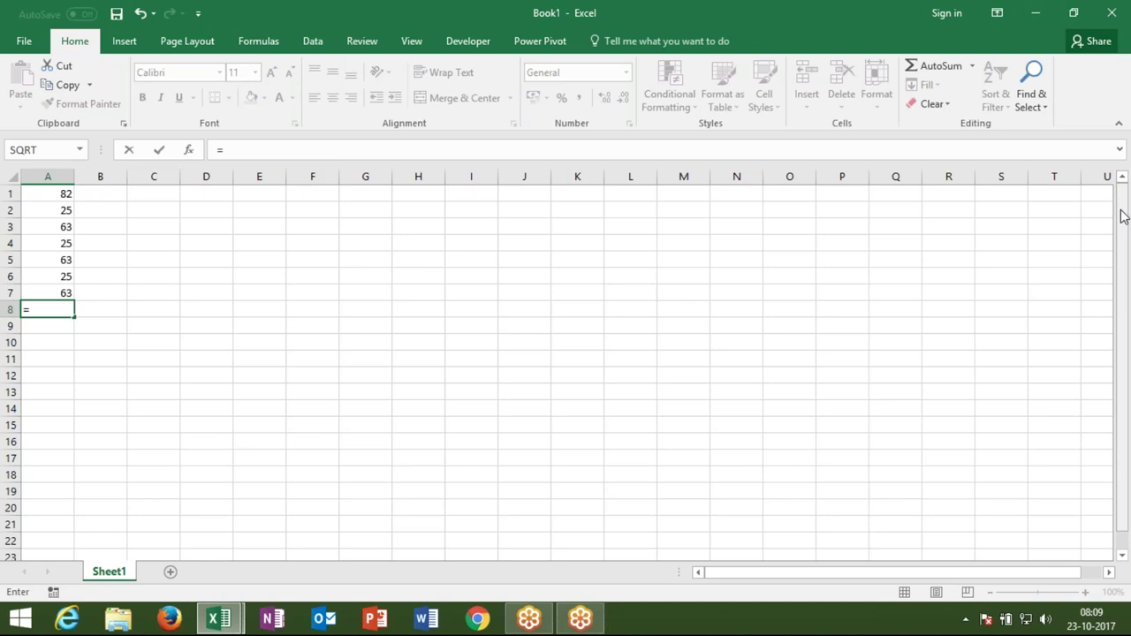
key(Escape)
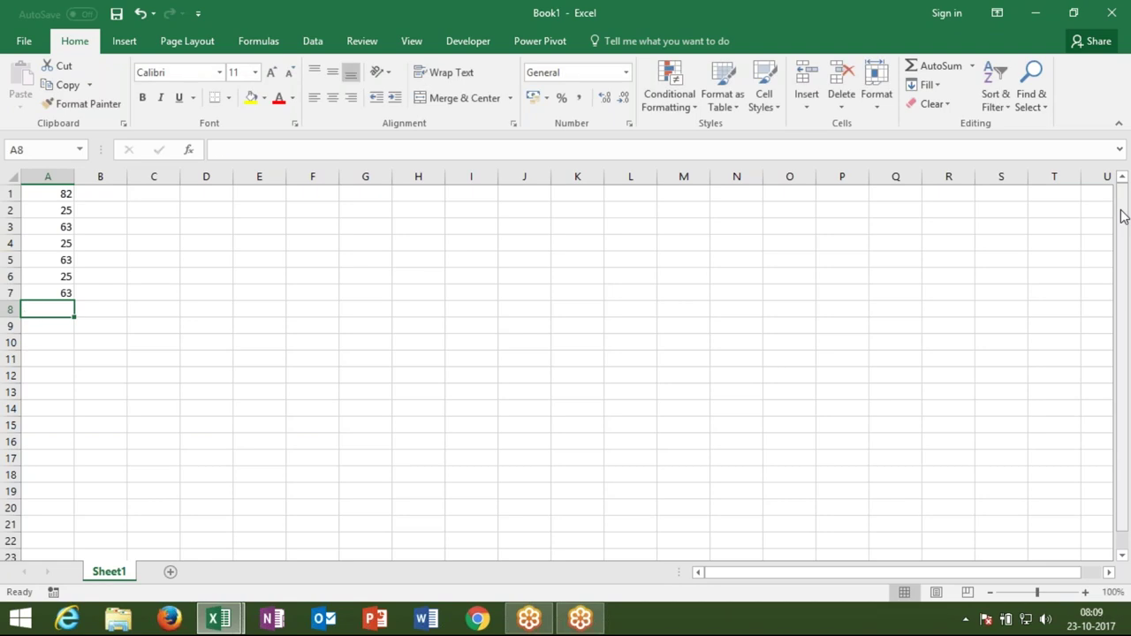
text(sum)
key(Return)
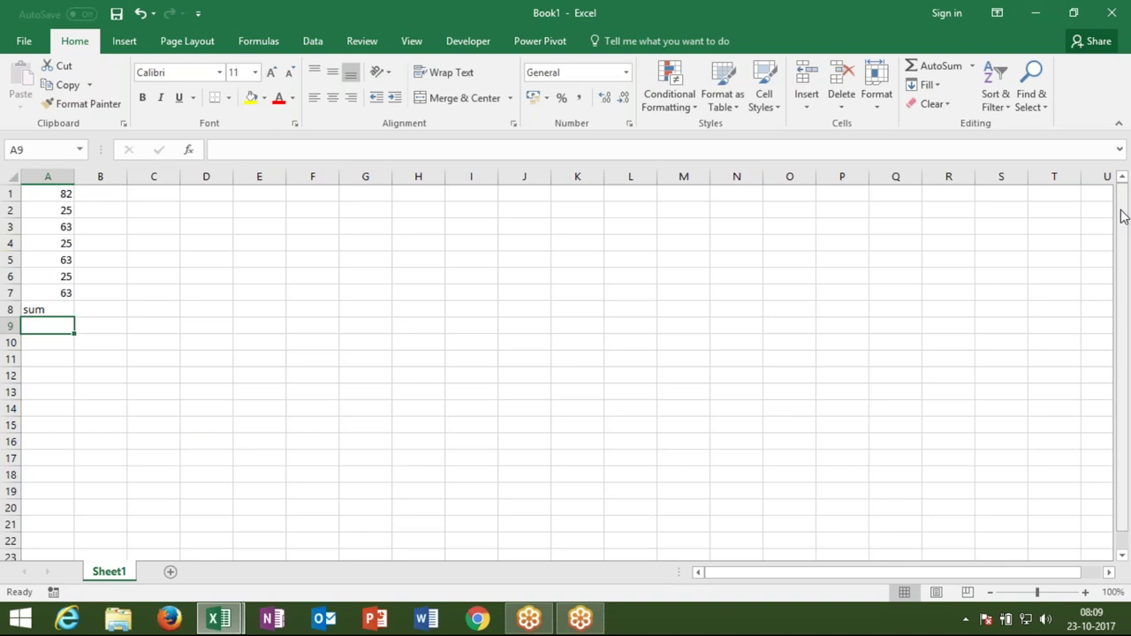
key(Up)
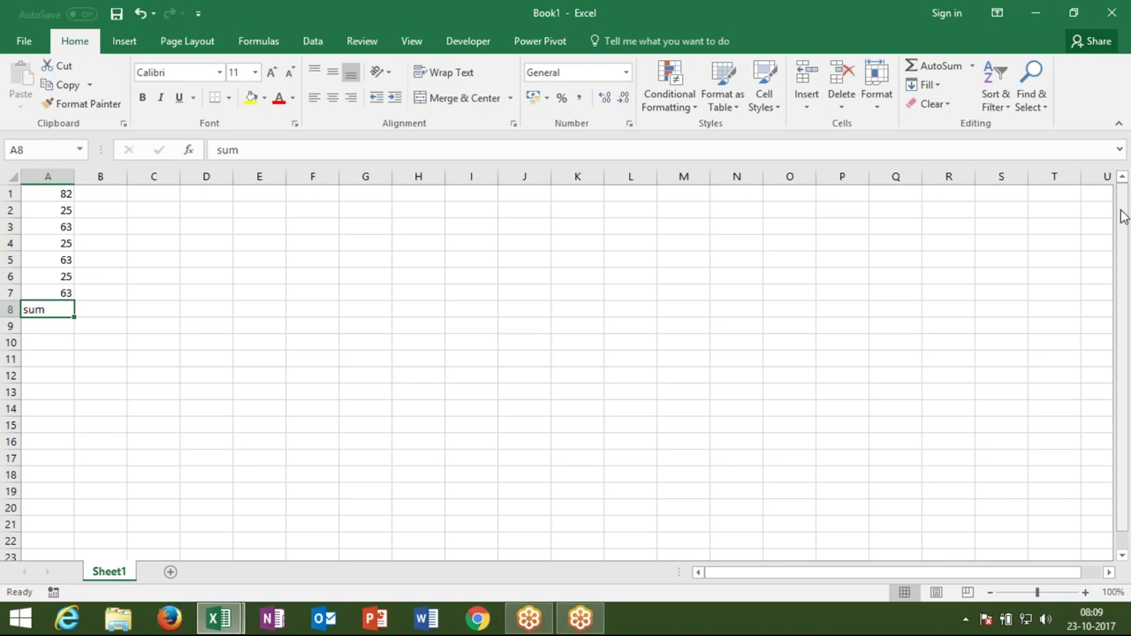
Type =su in A8 to bring up the function suggestions.
text(=)
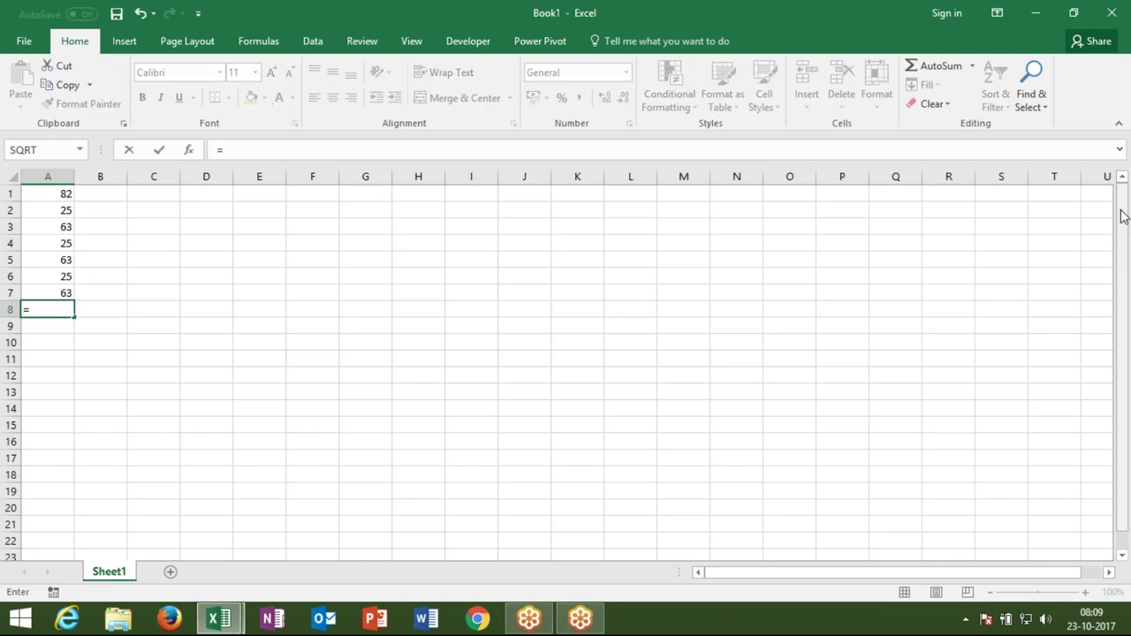
text(su)
text(m)
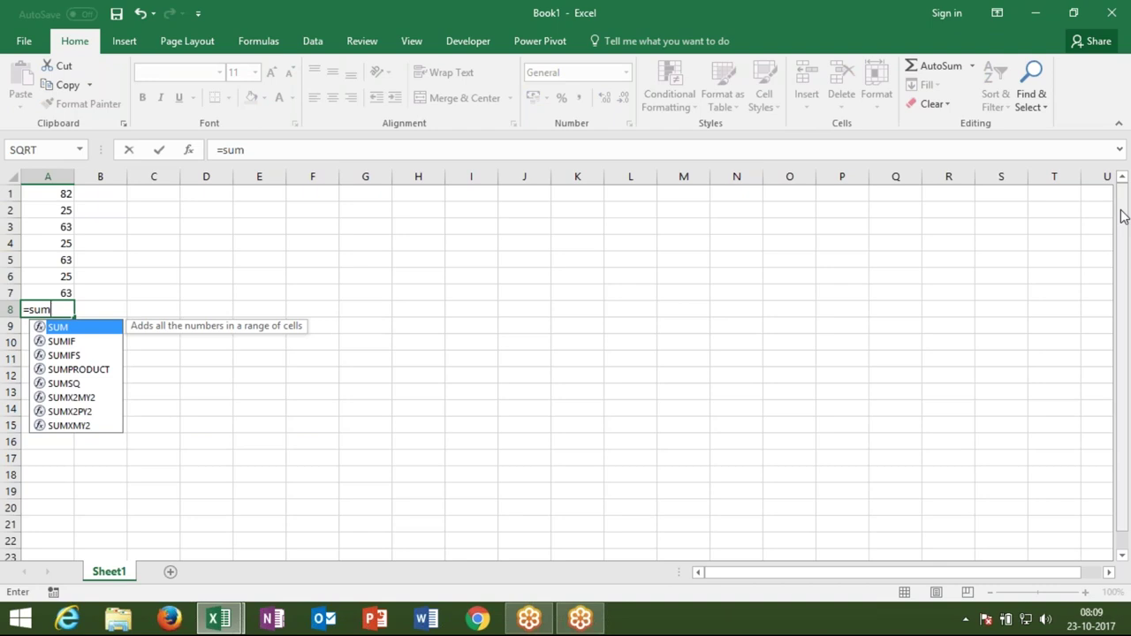
key(BackSpace)
key(BackSpace)
key(BackSpace)
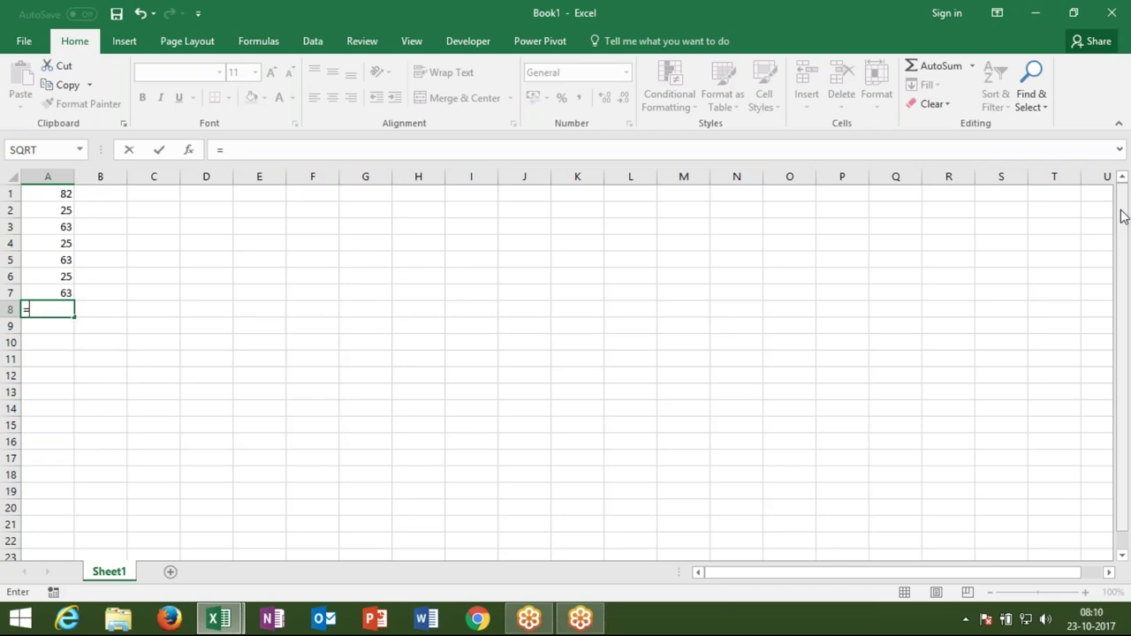
text(s)
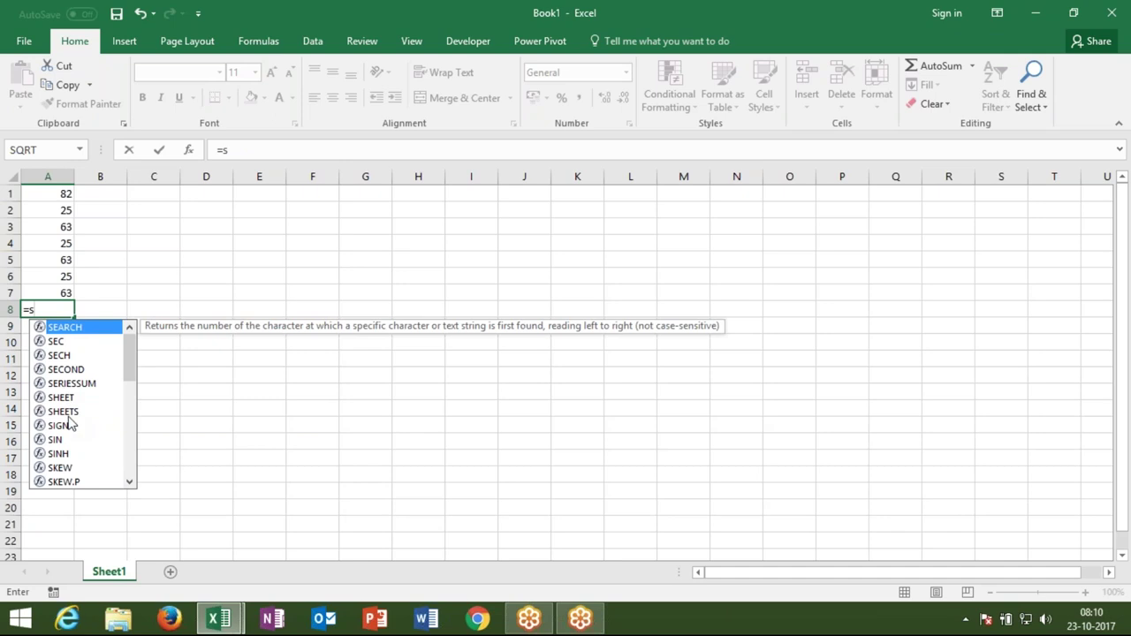
text(u)
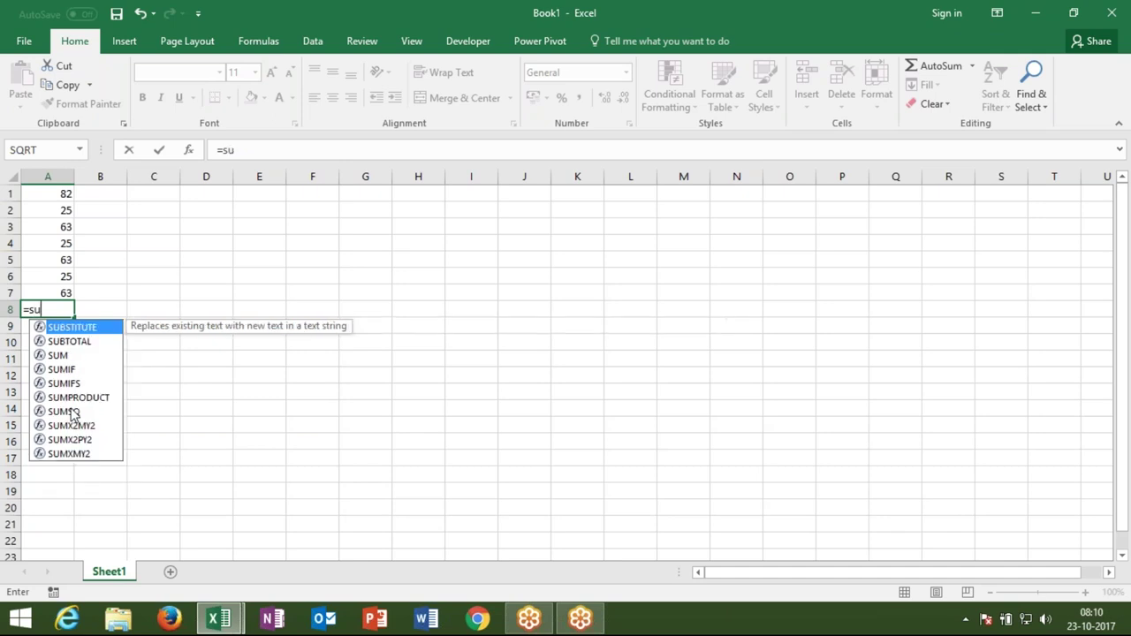
Browse the suggestions between SUBTOTAL and SUM, then insert SUM so A8 reads =SUM(.
key(Down)
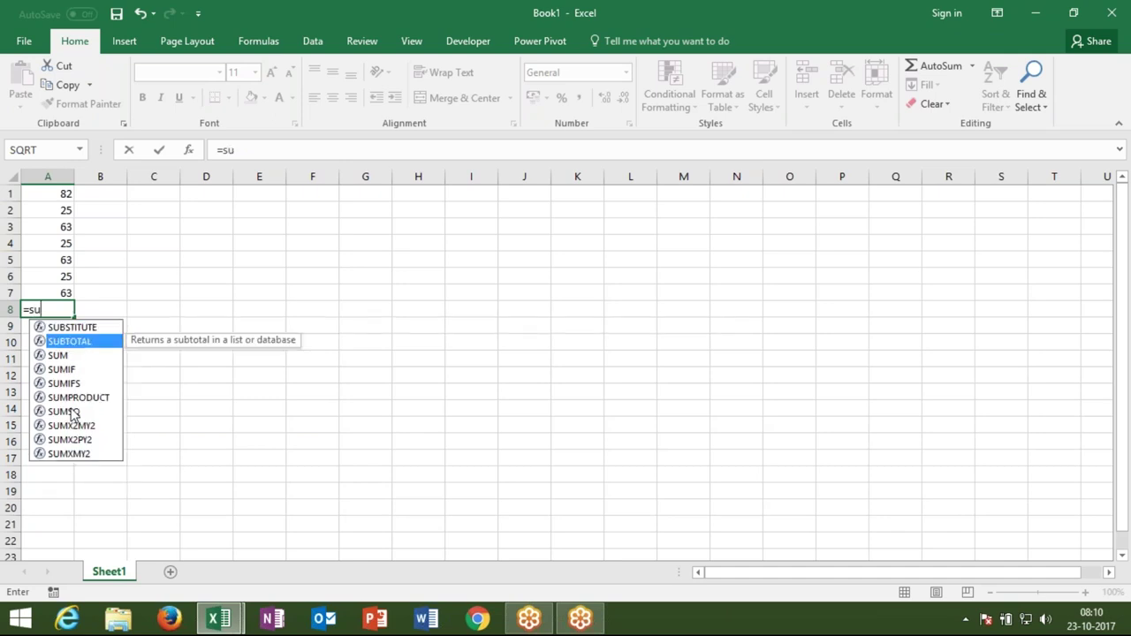
key(Down)
key(Up)
key(Up)
key(Down)
key(Down)
key(Down)
key(Down)
key(Down)
key(Down)
key(Down)
key(Down)
key(Up)
key(Up)
key(Up)
key(Up)
key(Up)
key(Up)
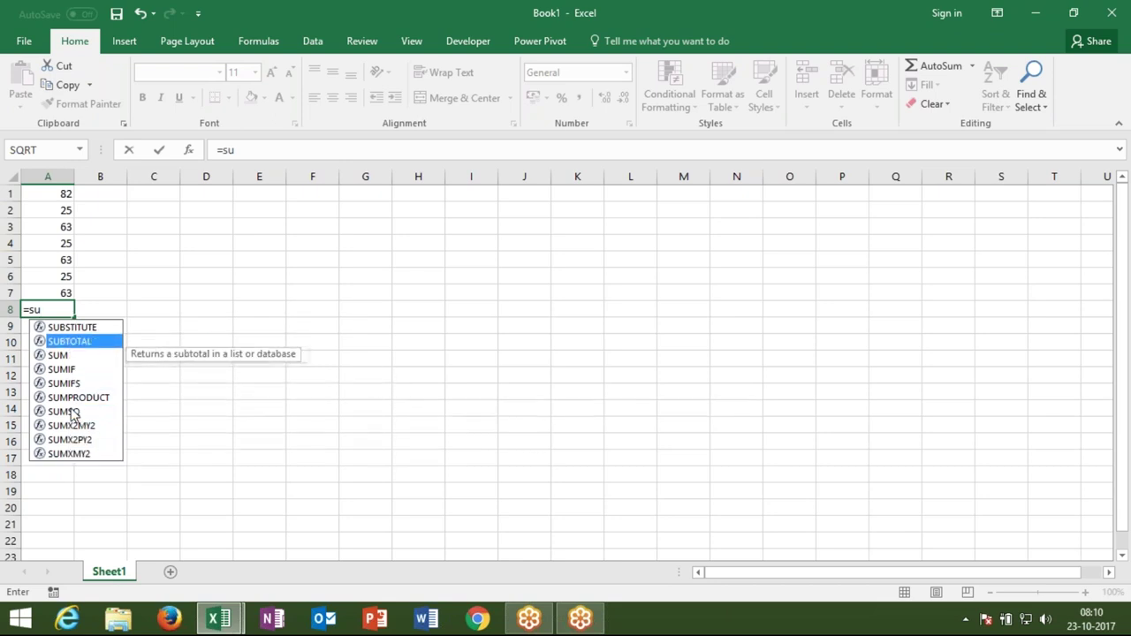
key(Up)
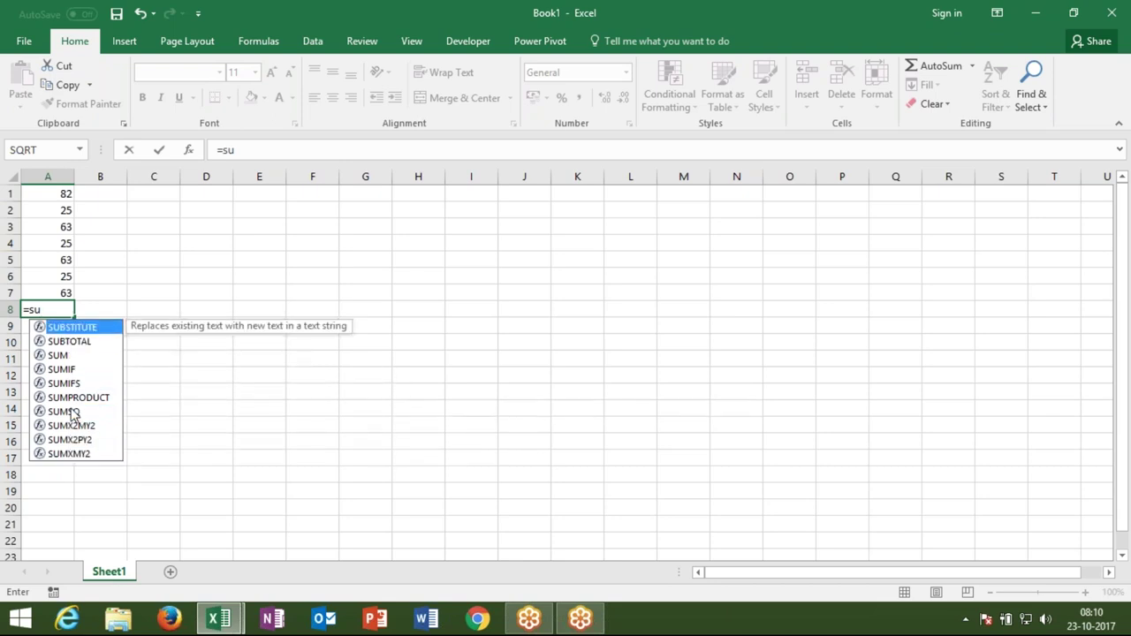
key(Down)
key(Down)
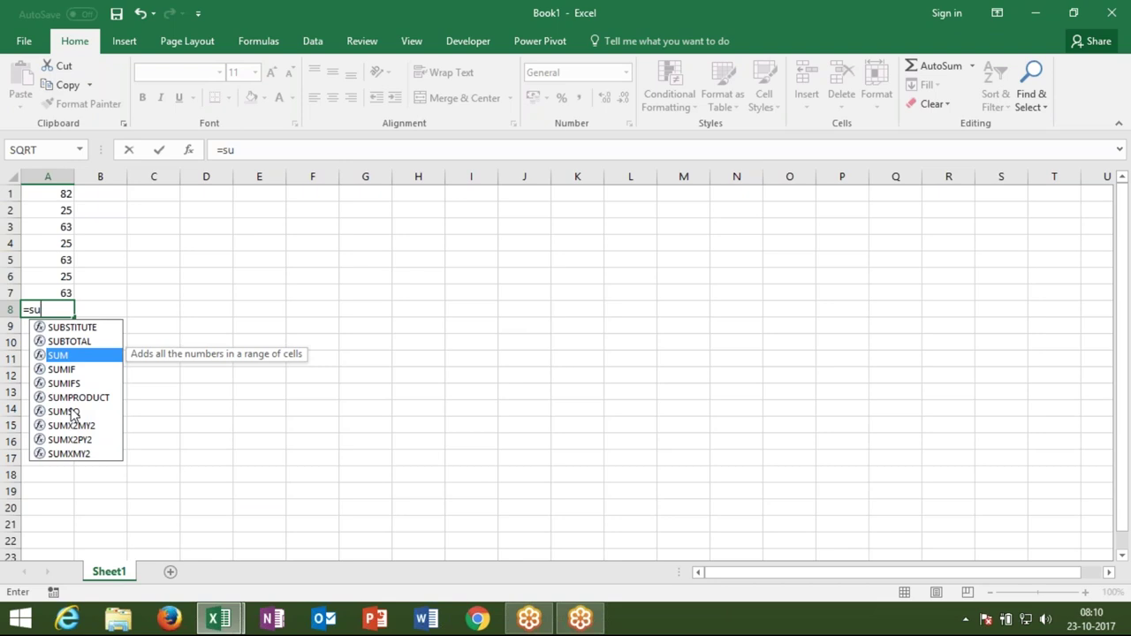
key(Tab)
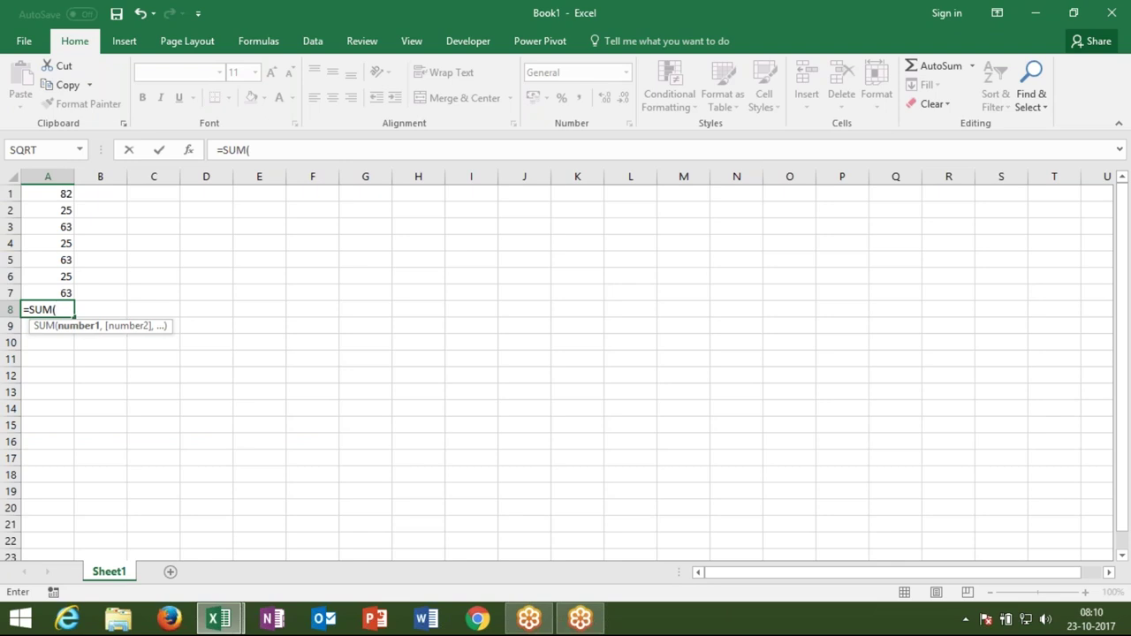
Swap =SUM( for a trial =VLOOKUP( in A8, then clear it and restart with =s.
key(BackSpace)
key(BackSpace)
key(BackSpace)
key(BackSpace)
text(vl)
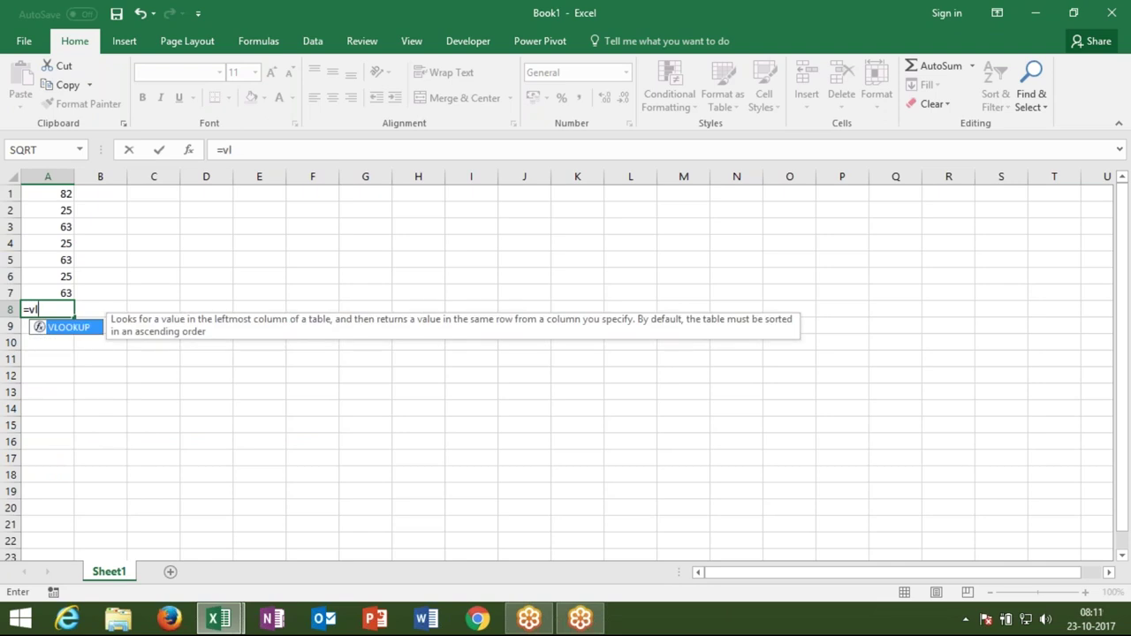
key(Tab)
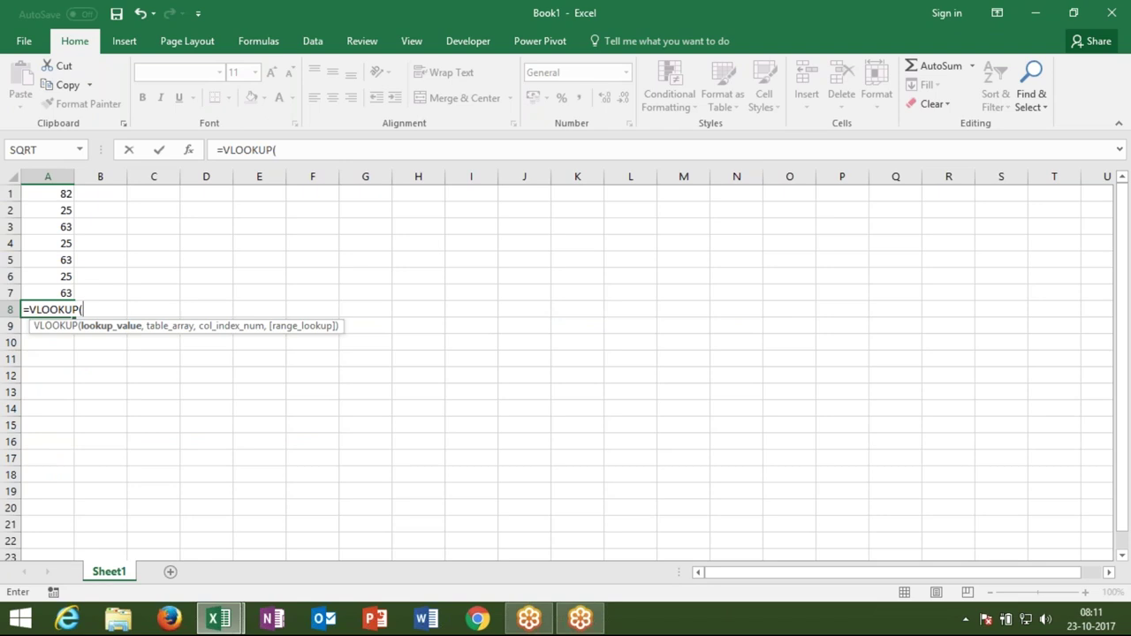
key(BackSpace)
key(BackSpace)
key(BackSpace)
key(BackSpace)
text(=)
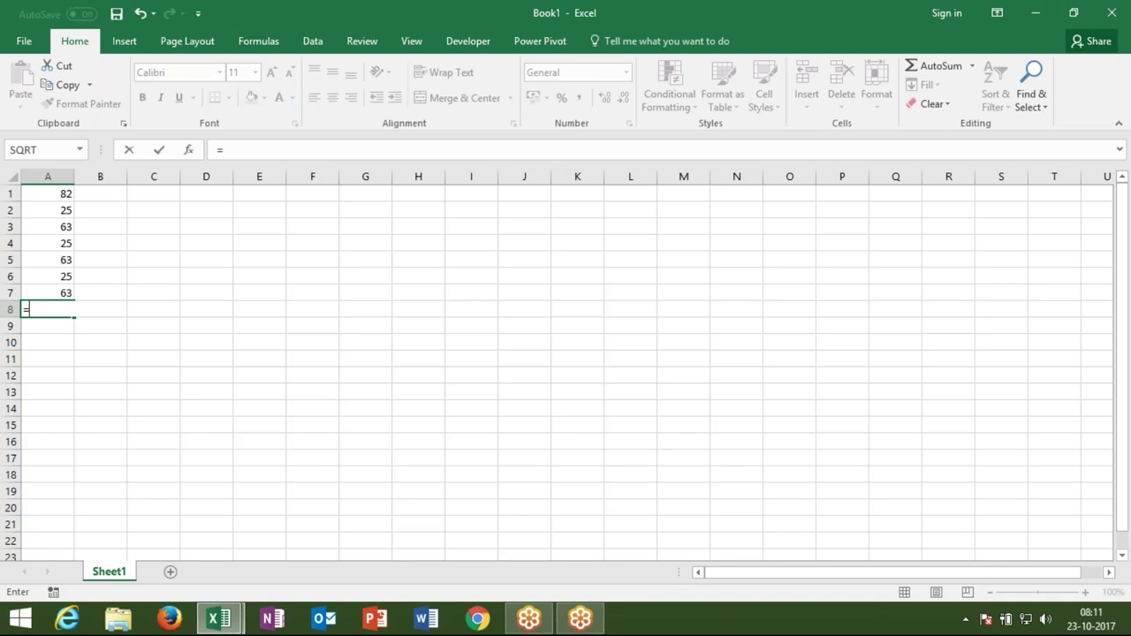
text(s)
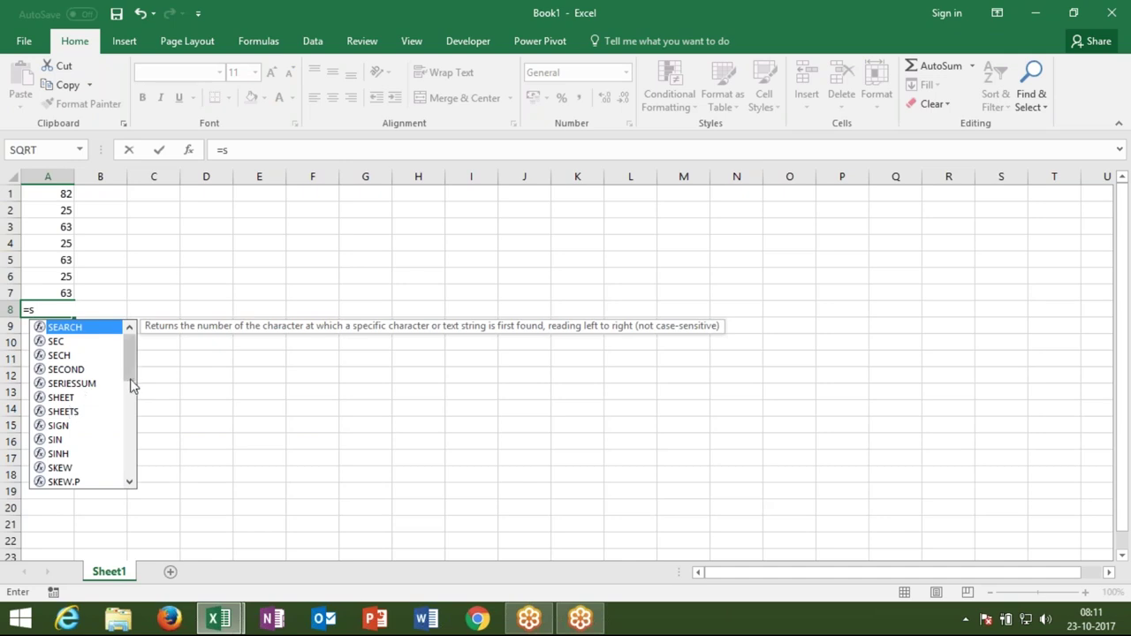
Complete =su and pick SUM from the suggestions so A8 reads =SUM(.
mouse_move(129, 372)
mouse_down()
mouse_move(132, 457)
mouse_move(136, 380)
mouse_up()
text(u)
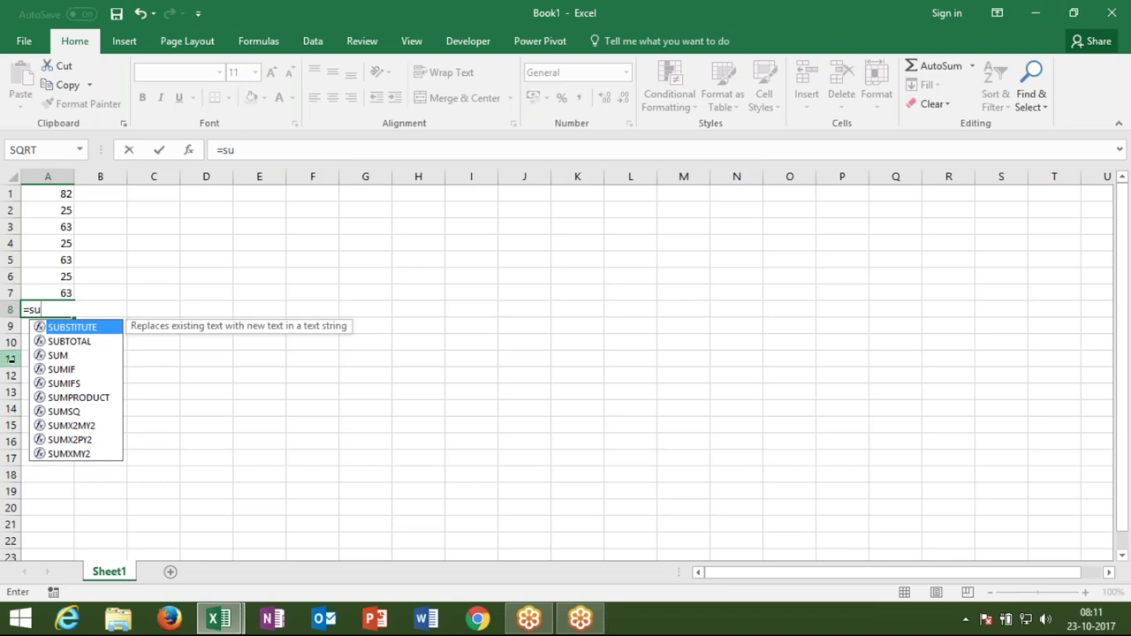
key(Down)
key(Down)
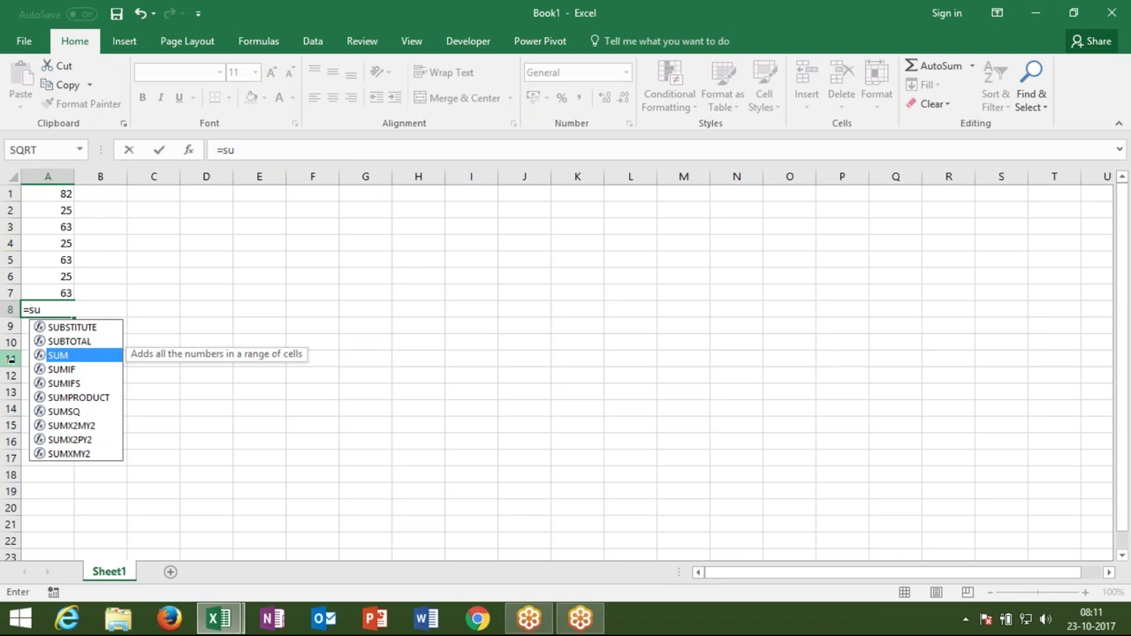
key(Tab)
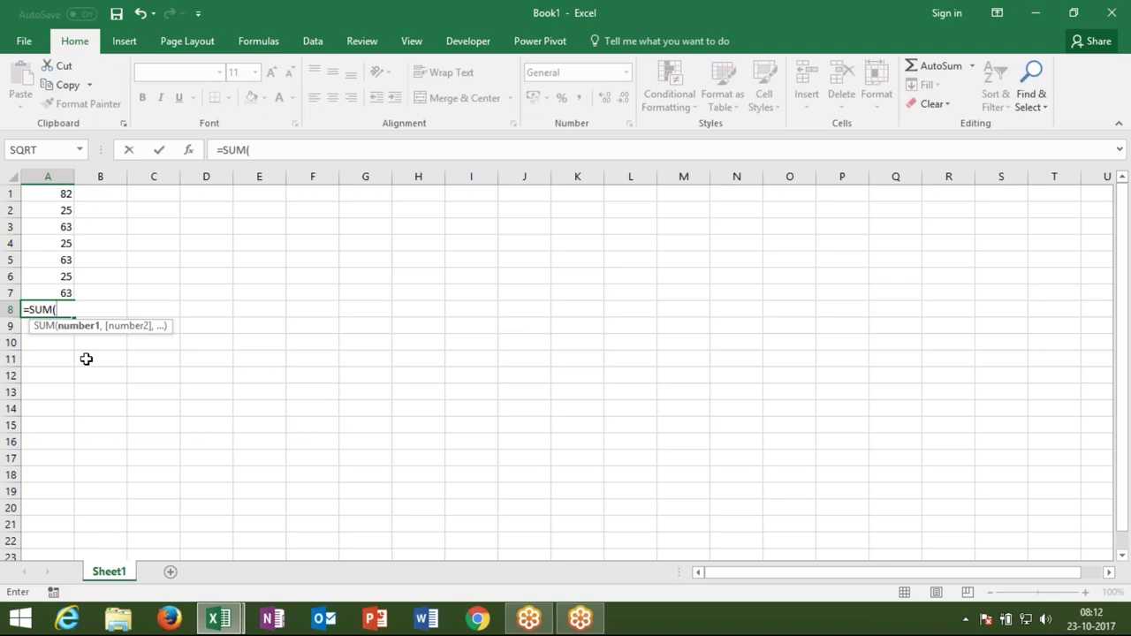
Clear A8 and select A1:A7 to see their status-bar total of 346.
key(Escape)
key(Delete)
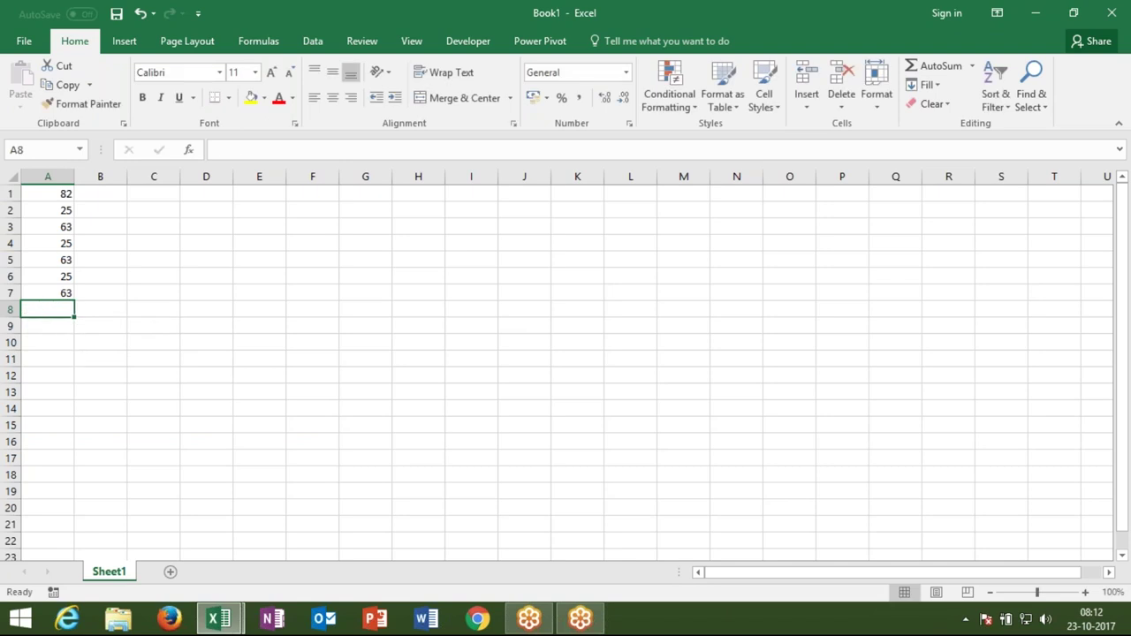
drag(63, 195, 65, 295)
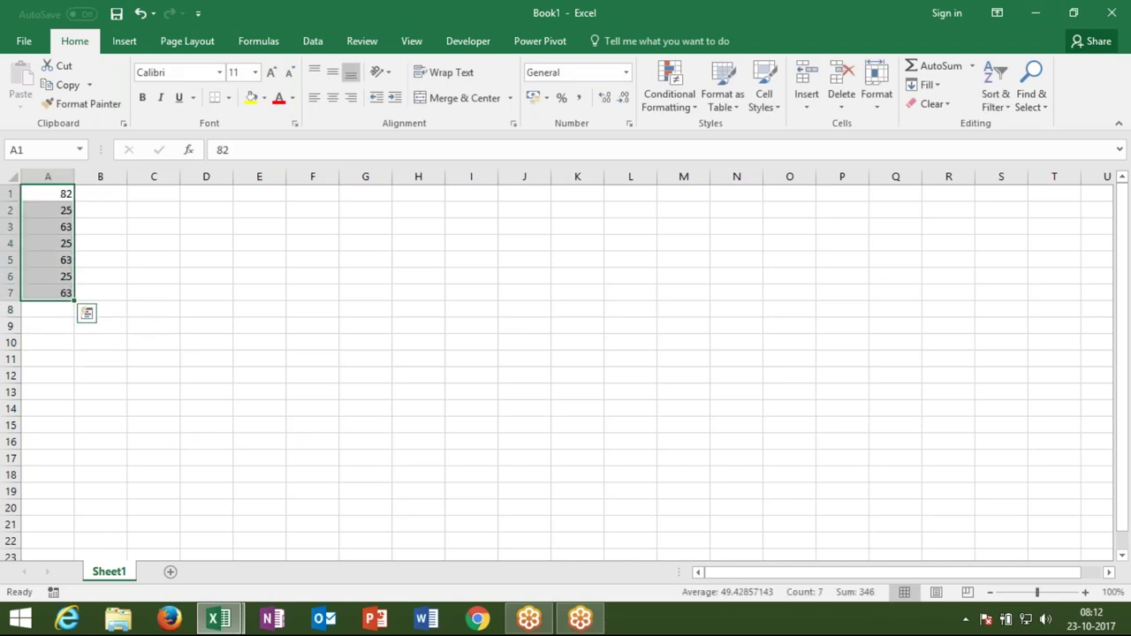
click(62, 308)
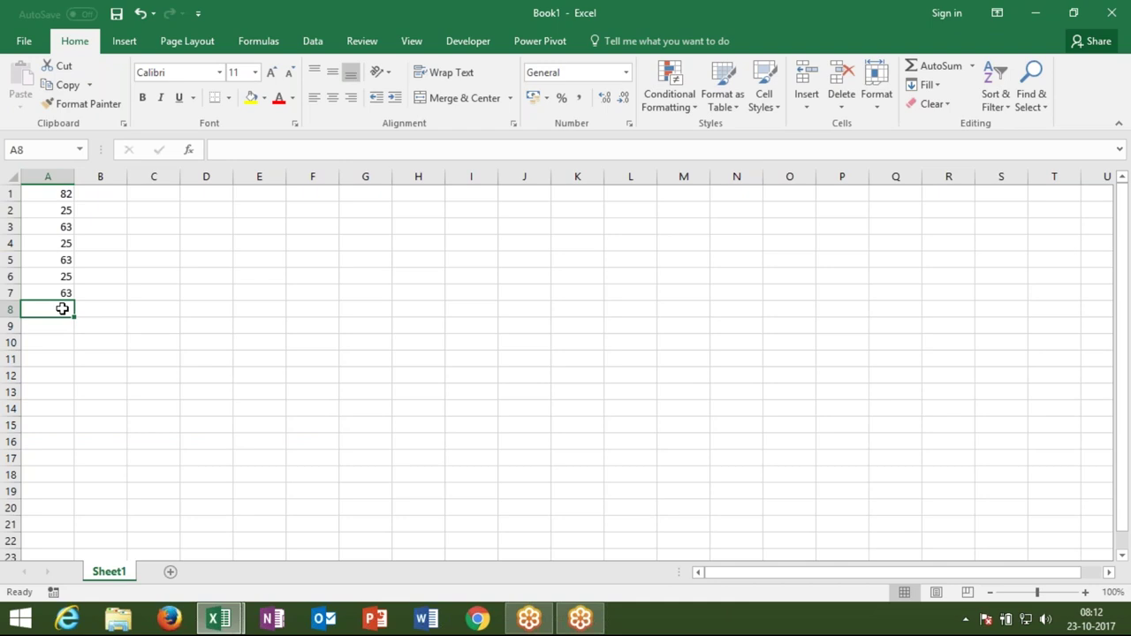
drag(62, 293, 62, 195)
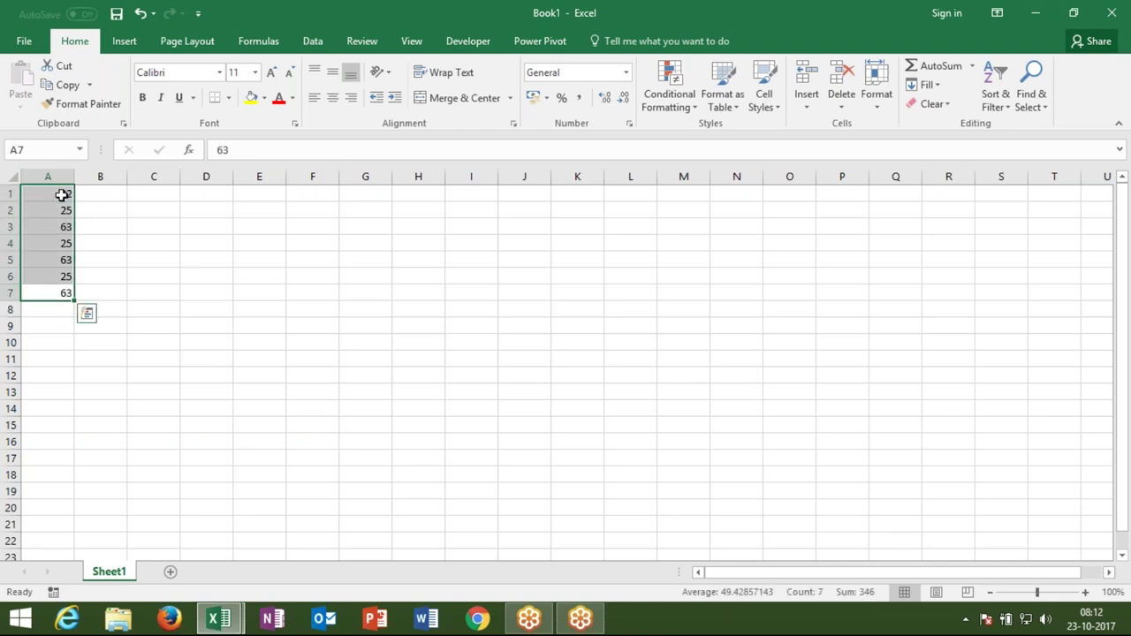
click(55, 312)
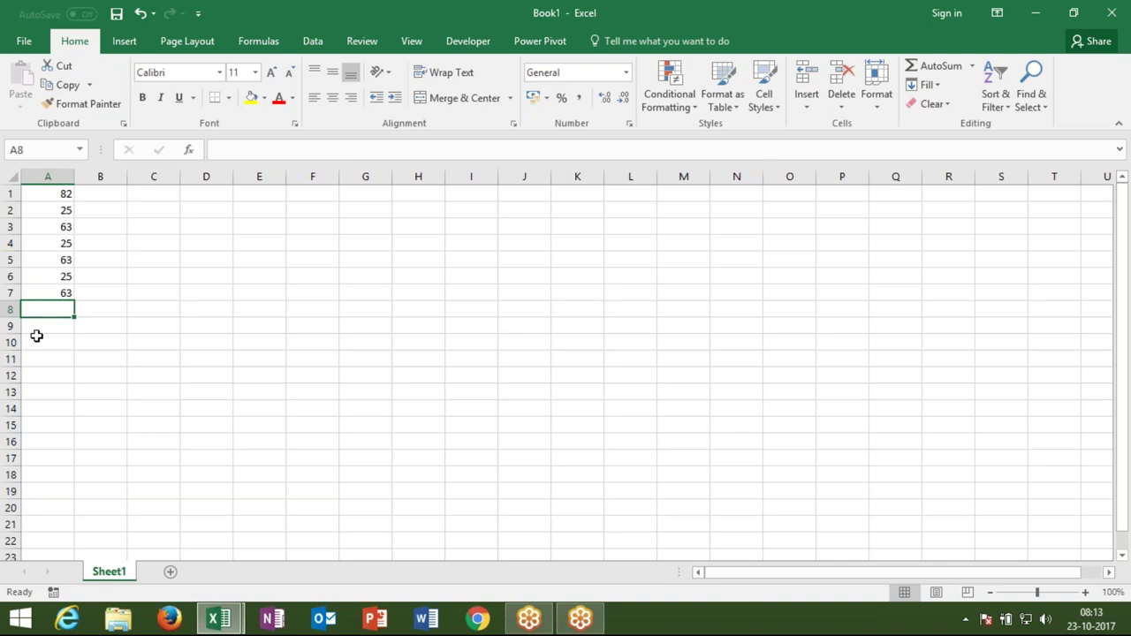
Retype =sum( in A8, re-pick SUM from the suggestions, then discard the entry.
text(=)
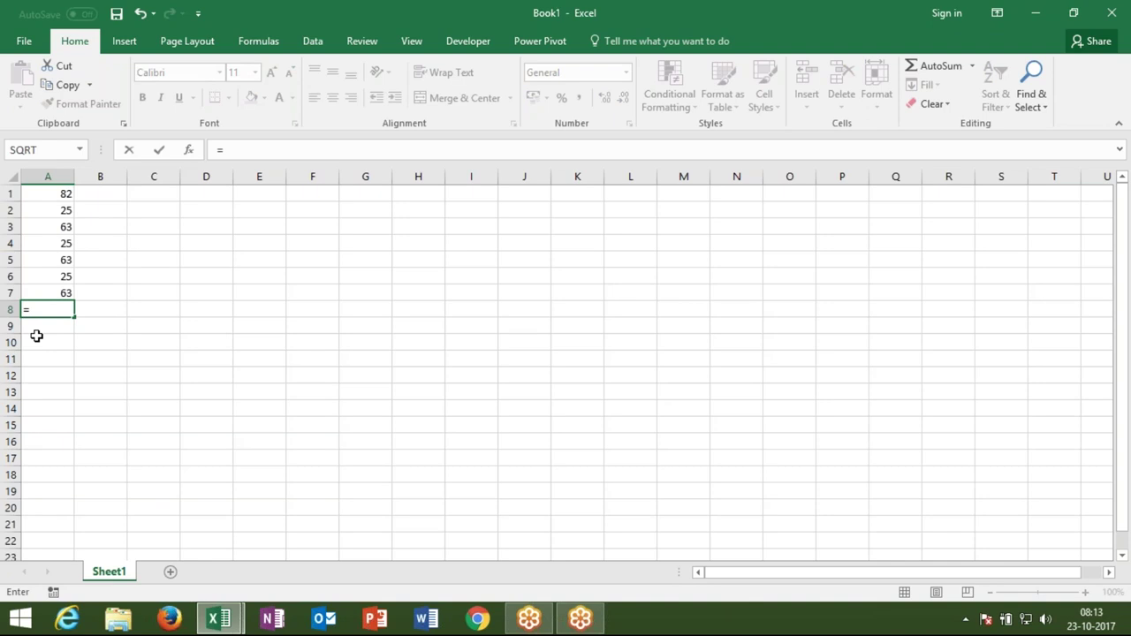
text(sum)
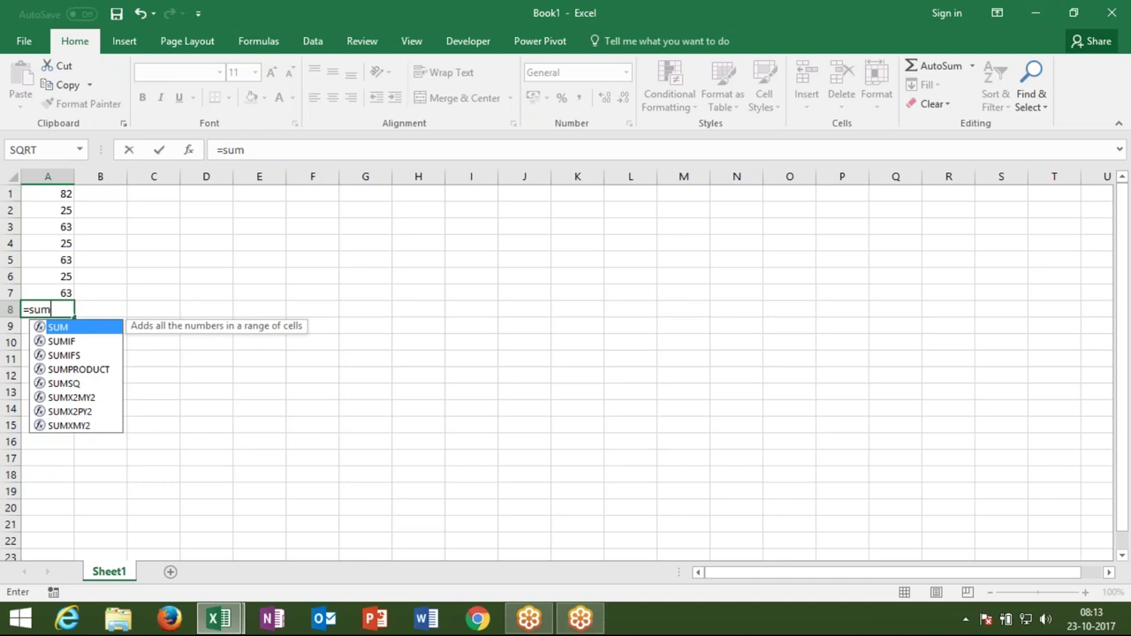
text(()
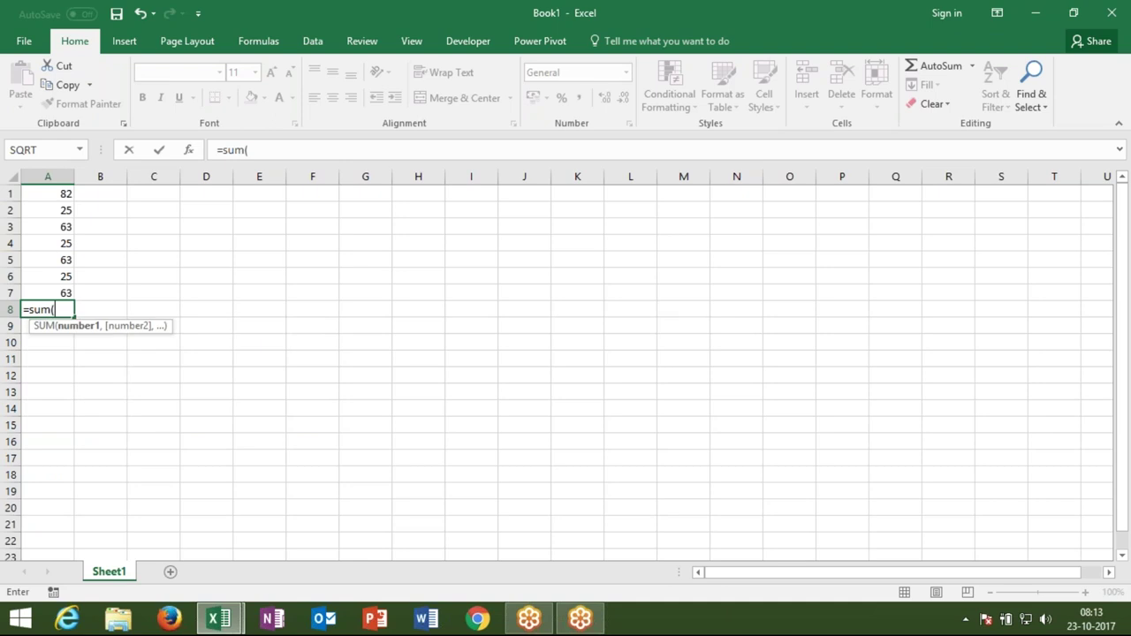
key(BackSpace)
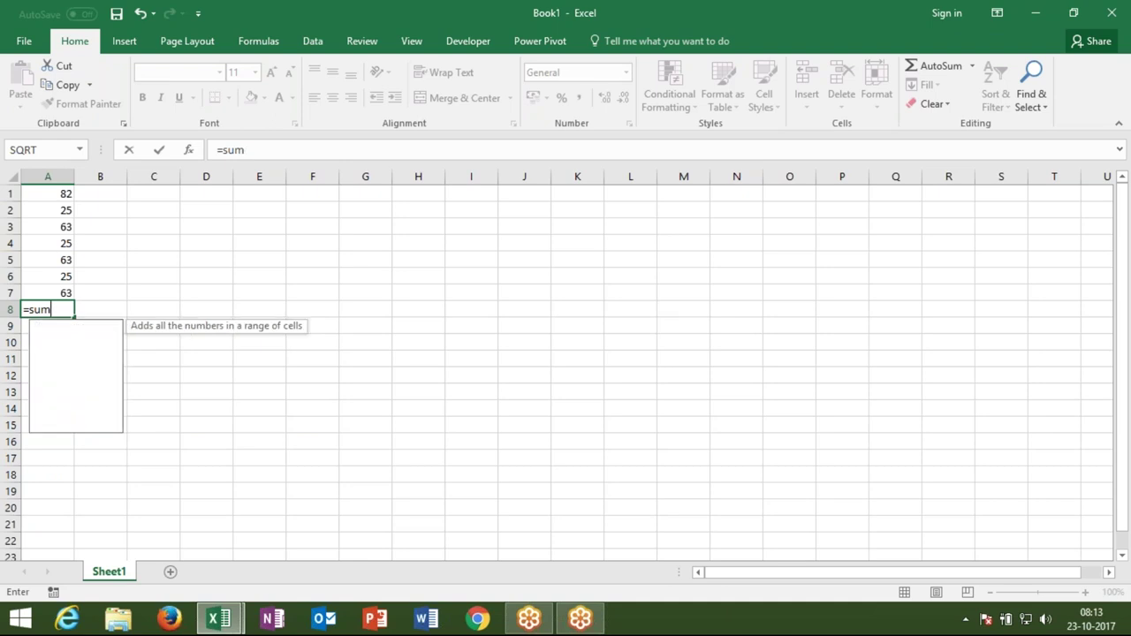
key(BackSpace)
key(Down)
key(Down)
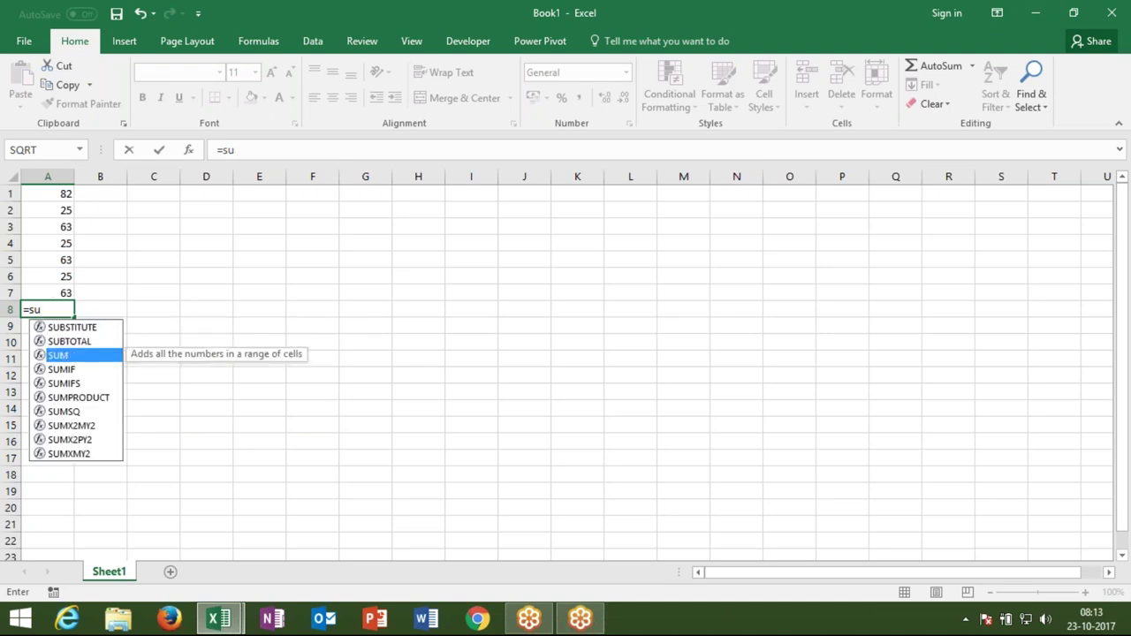
key(Tab)
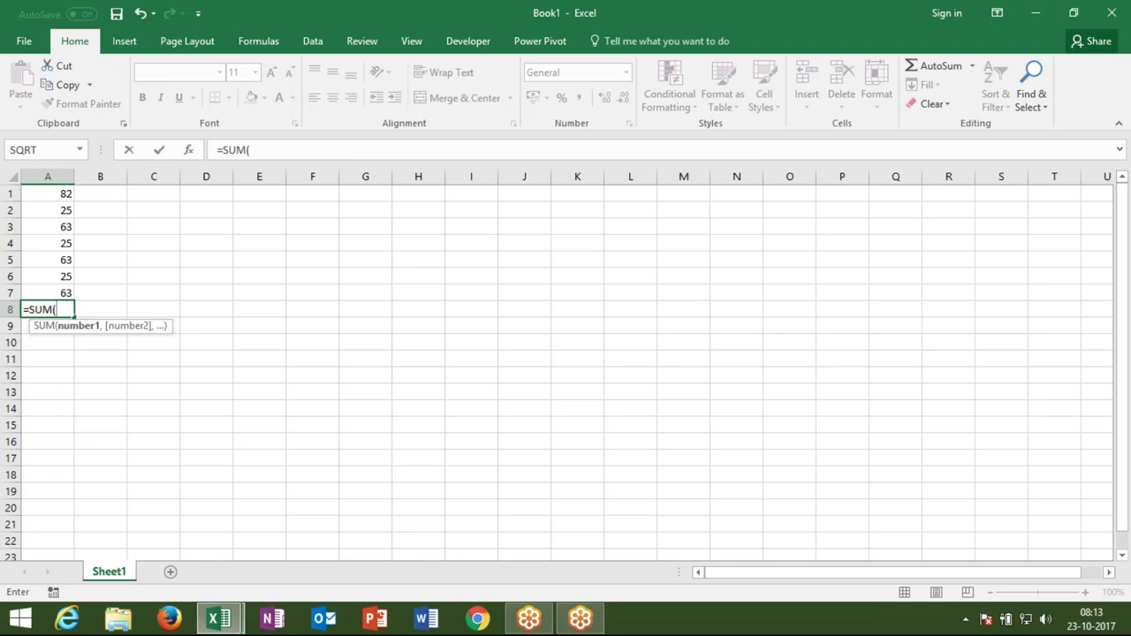
key(Escape)
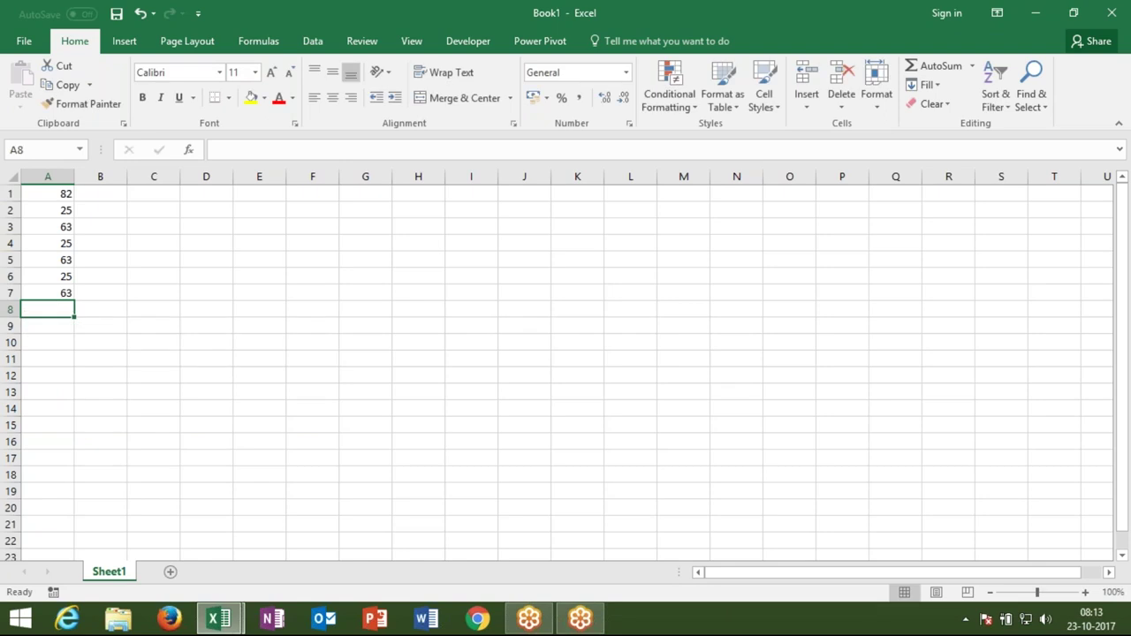
click(317, 291)
text(=)
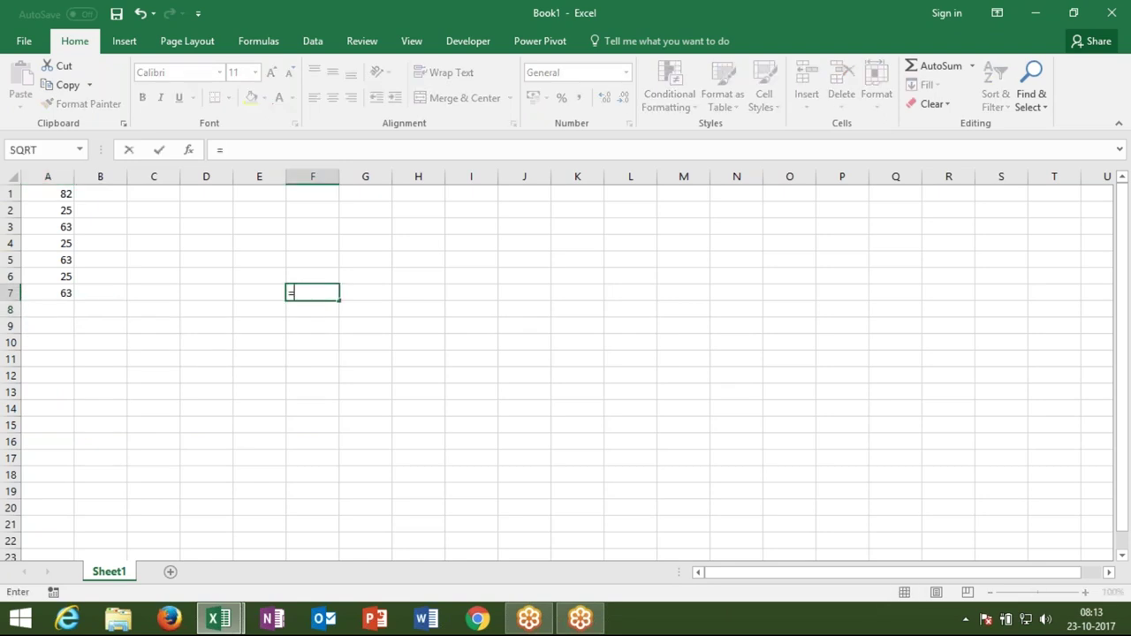
text(vl)
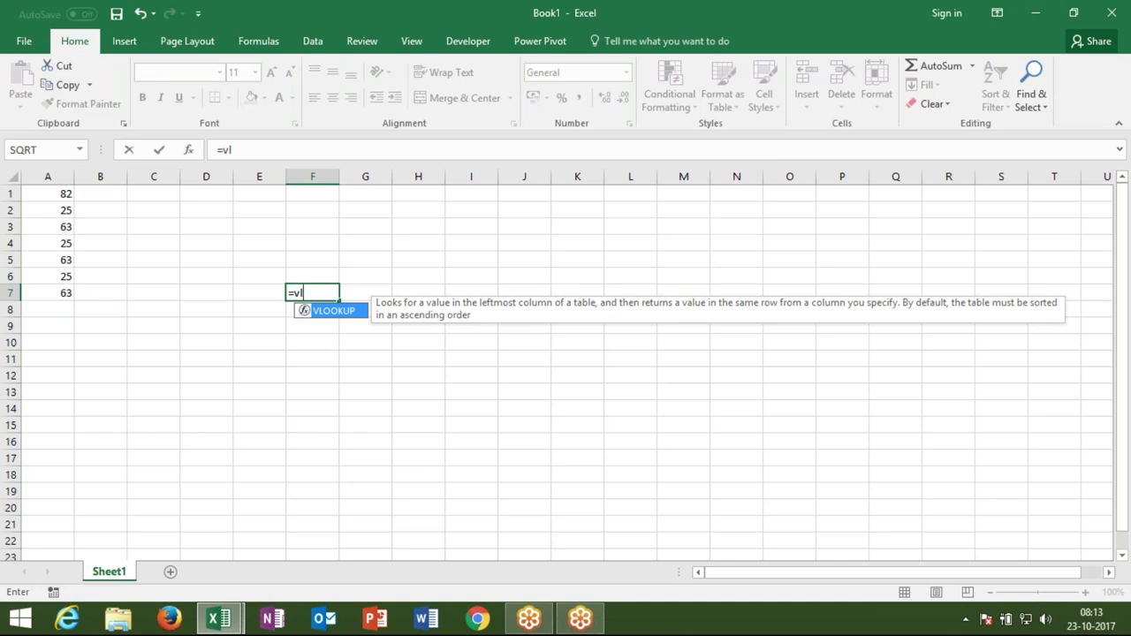
key(Tab)
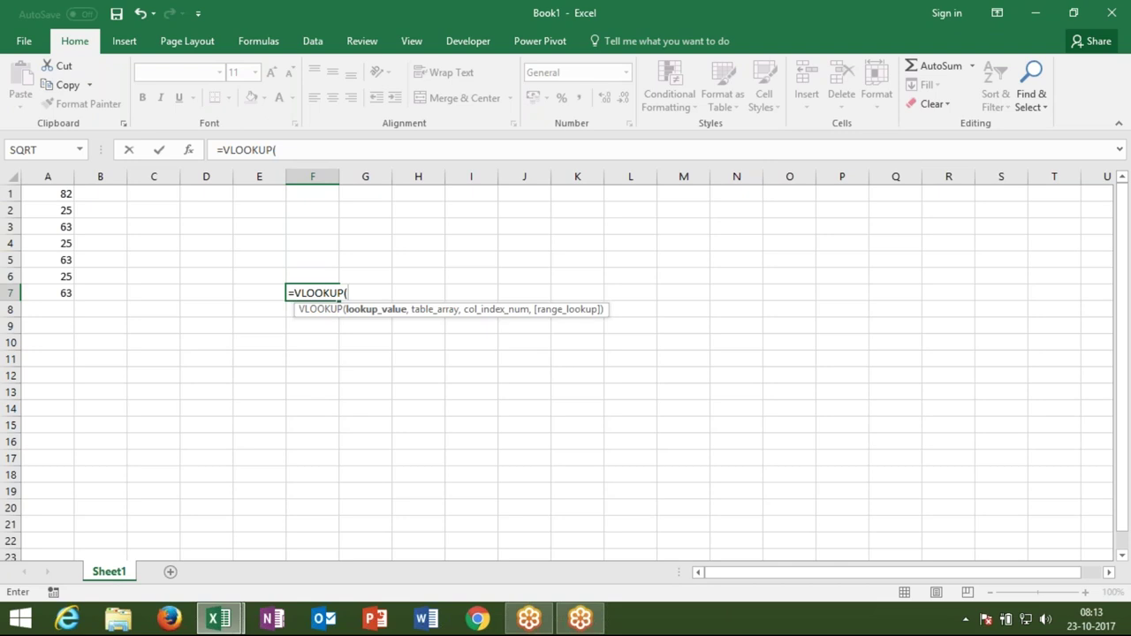
key(Escape)
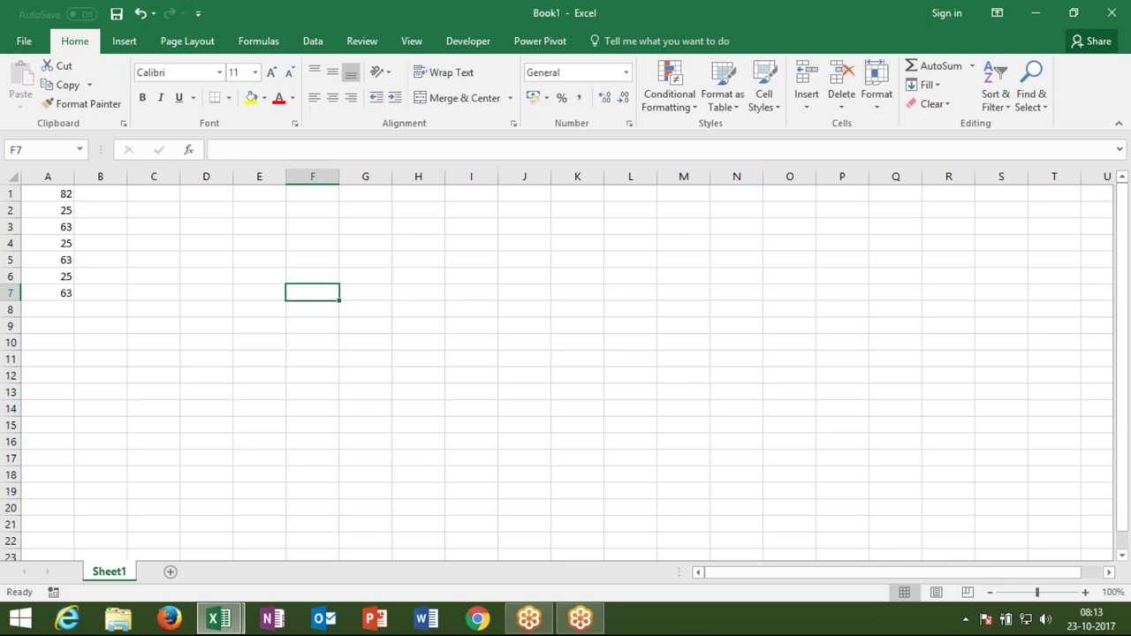
click(60, 309)
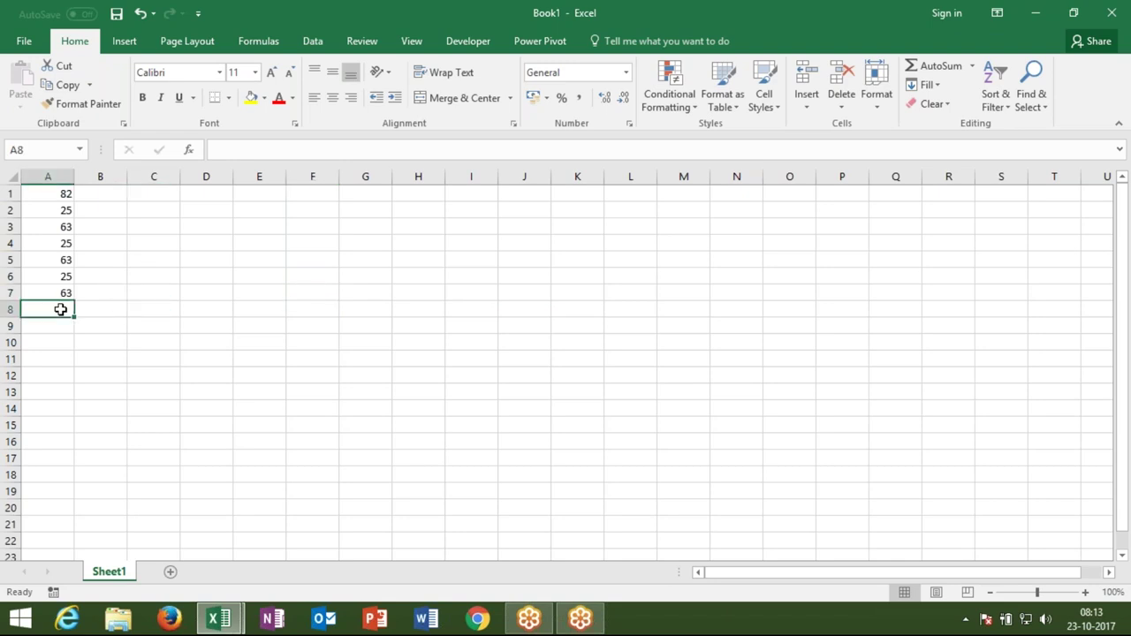
Enter =SUM(A1:A7) in A8 via autocomplete, giving a total of 346.
text(=sum)
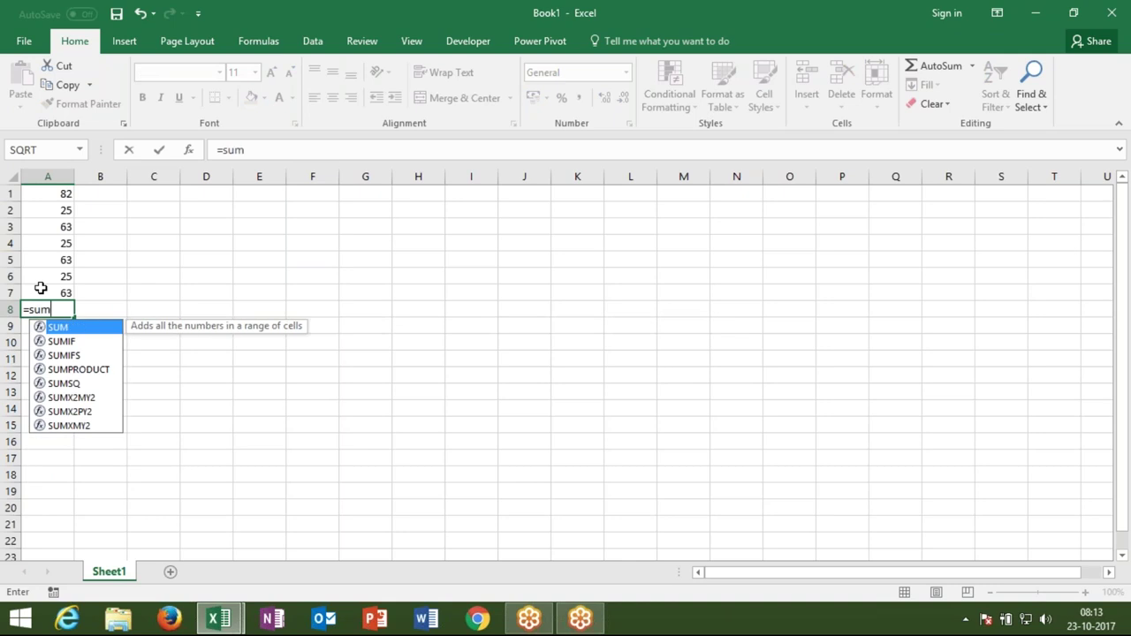
key(Tab)
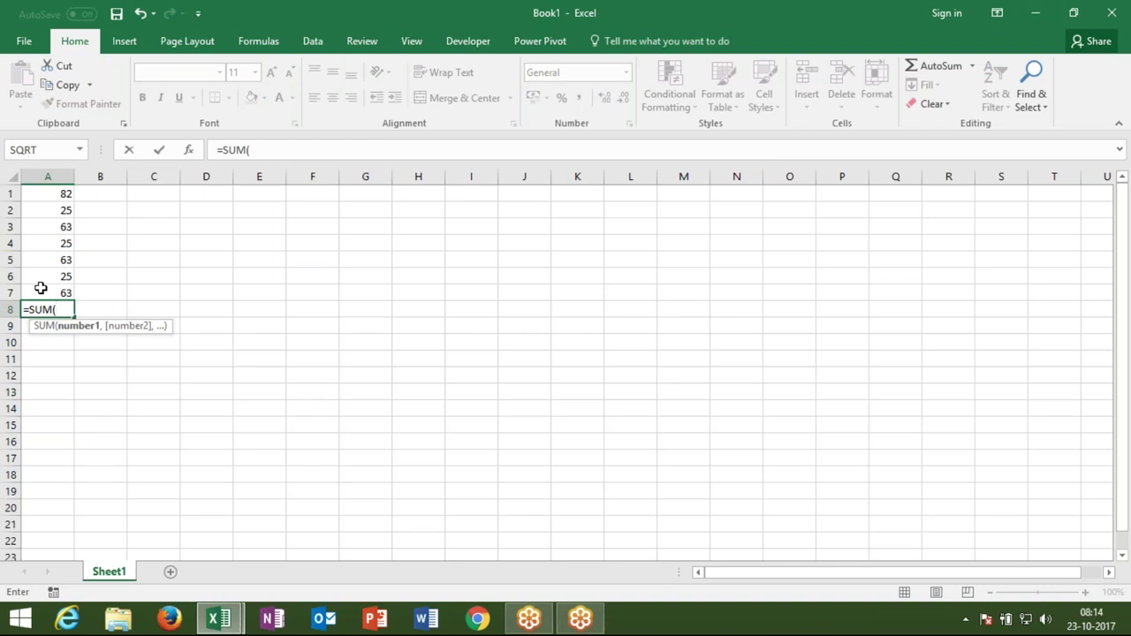
click(63, 192)
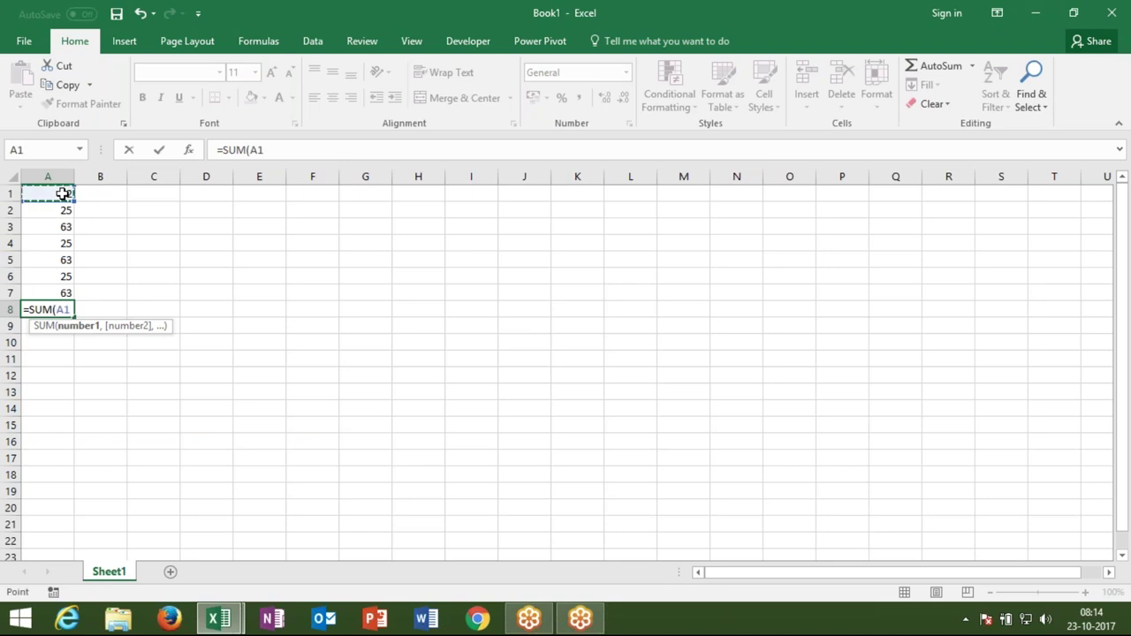
drag(62, 195, 66, 290)
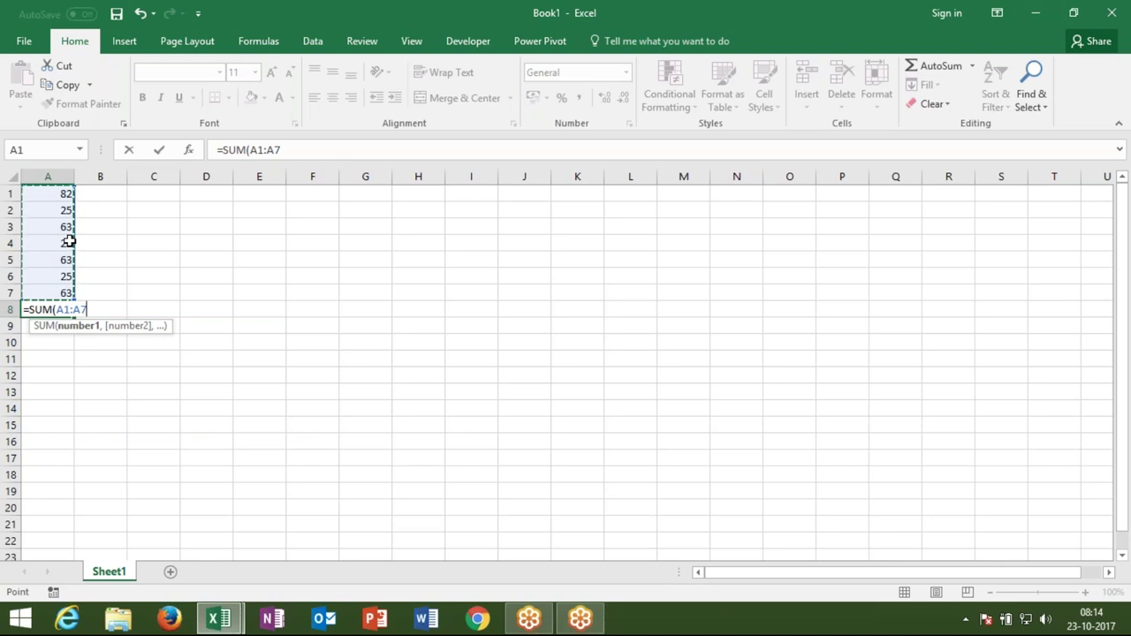
text())
key(Return)
key(Up)
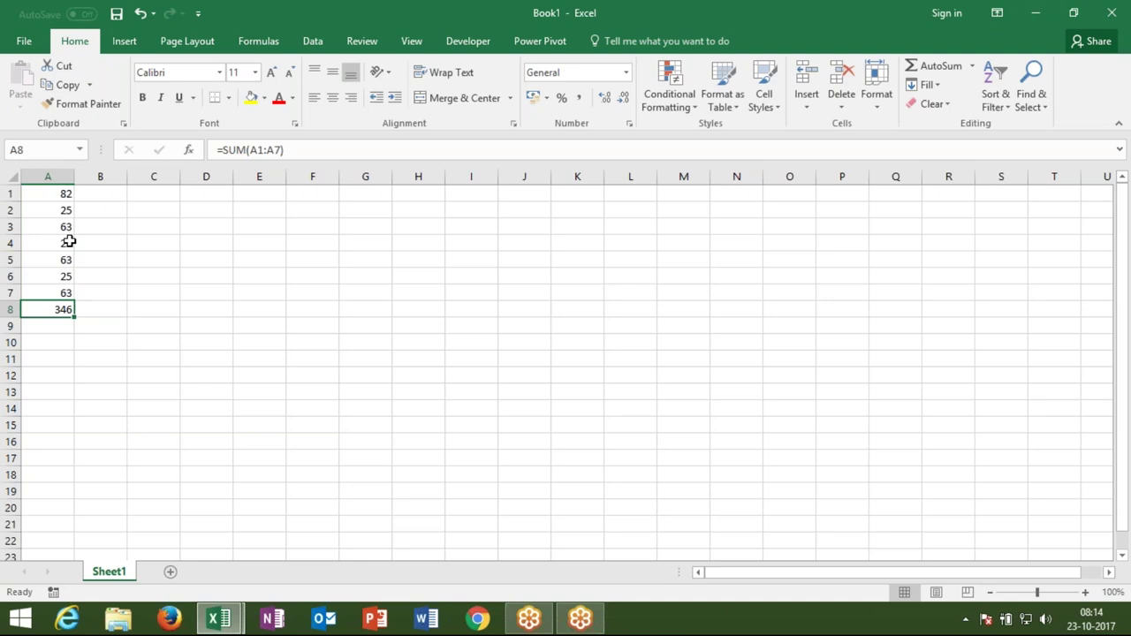
Move the 346 total from A8 to B8 with cut and paste.
key(ctrl+x)
key(Right)
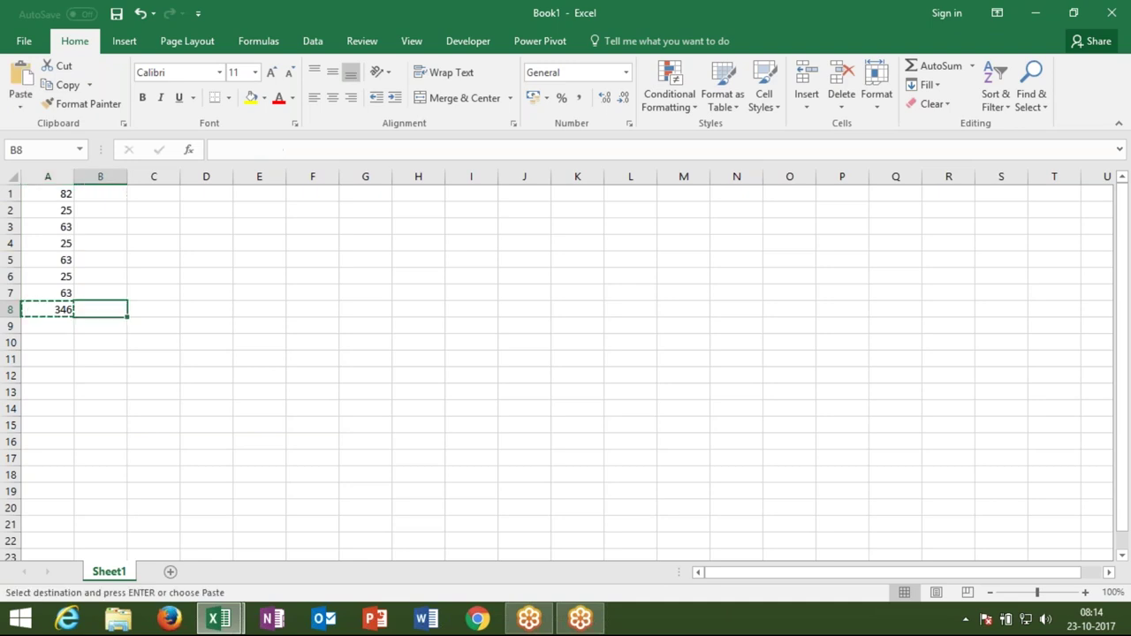
key(ctrl+v)
key(Left)
Enter =AVERAGE(A1:A7) in A8, showing 49.42857, and begin =ma in A10.
text(=)
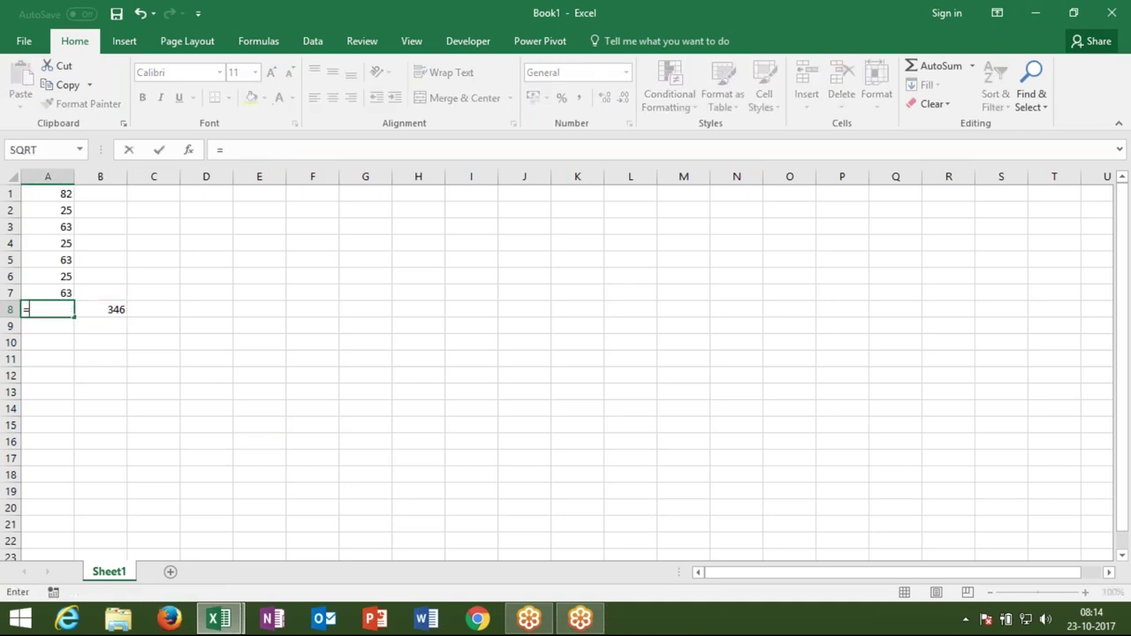
text(av)
key(Down)
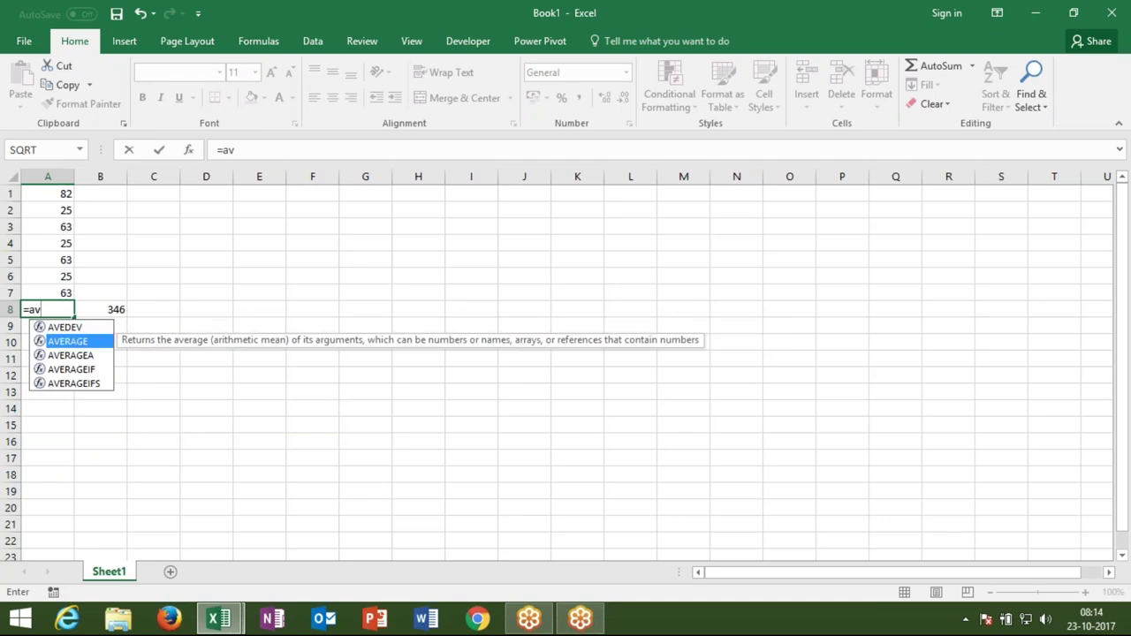
key(Up)
key(Down)
key(Tab)
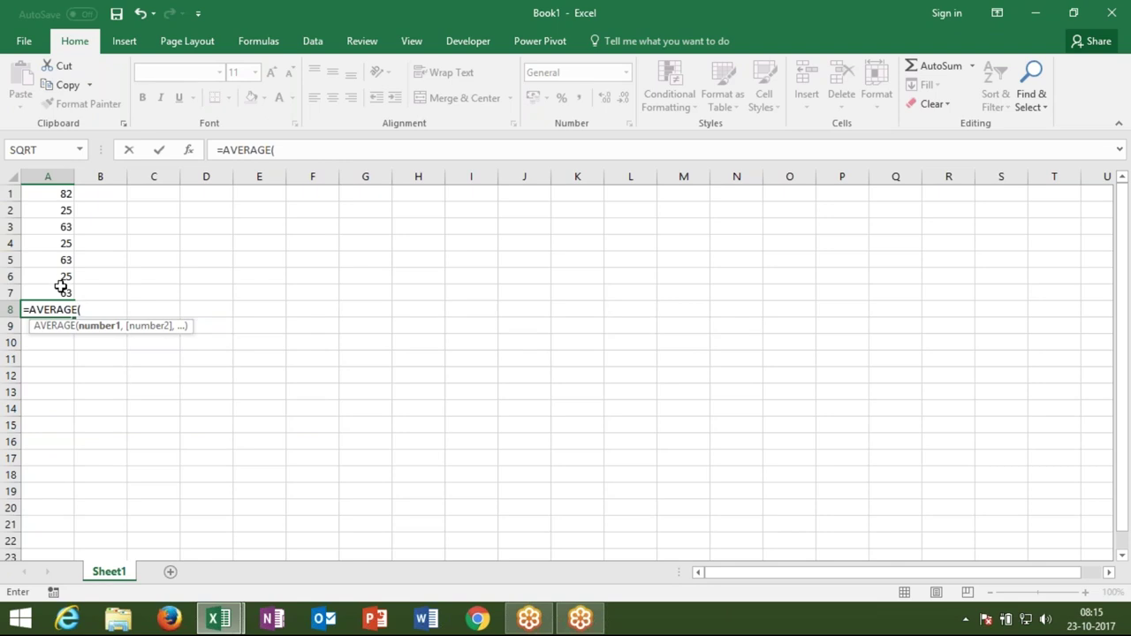
drag(62, 292, 53, 195)
text())
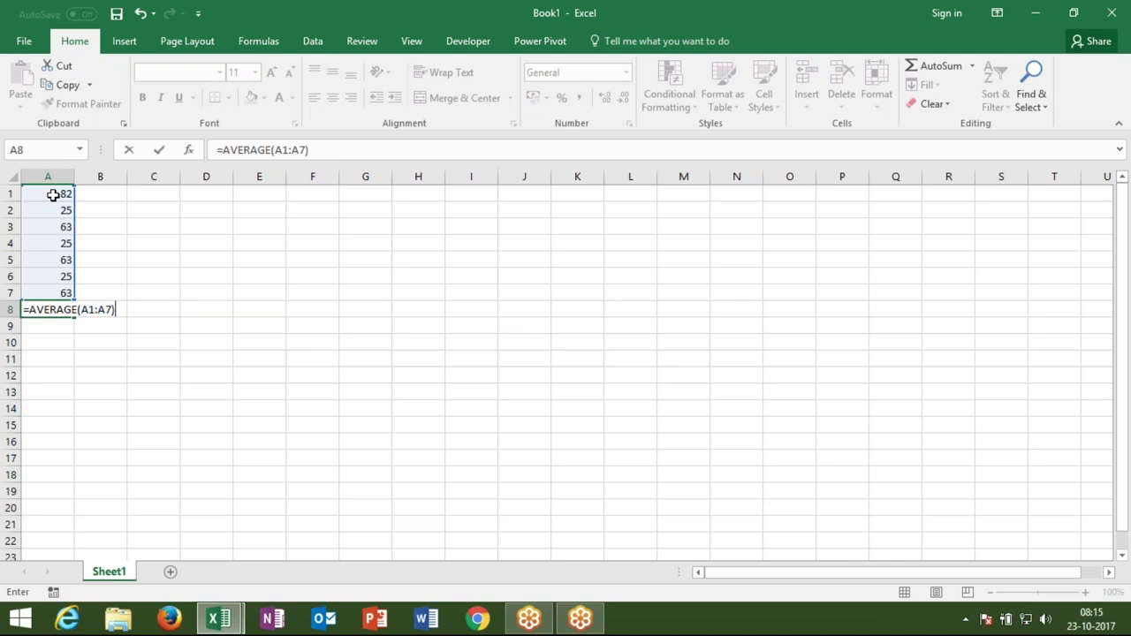
key(Return)
key(Up)
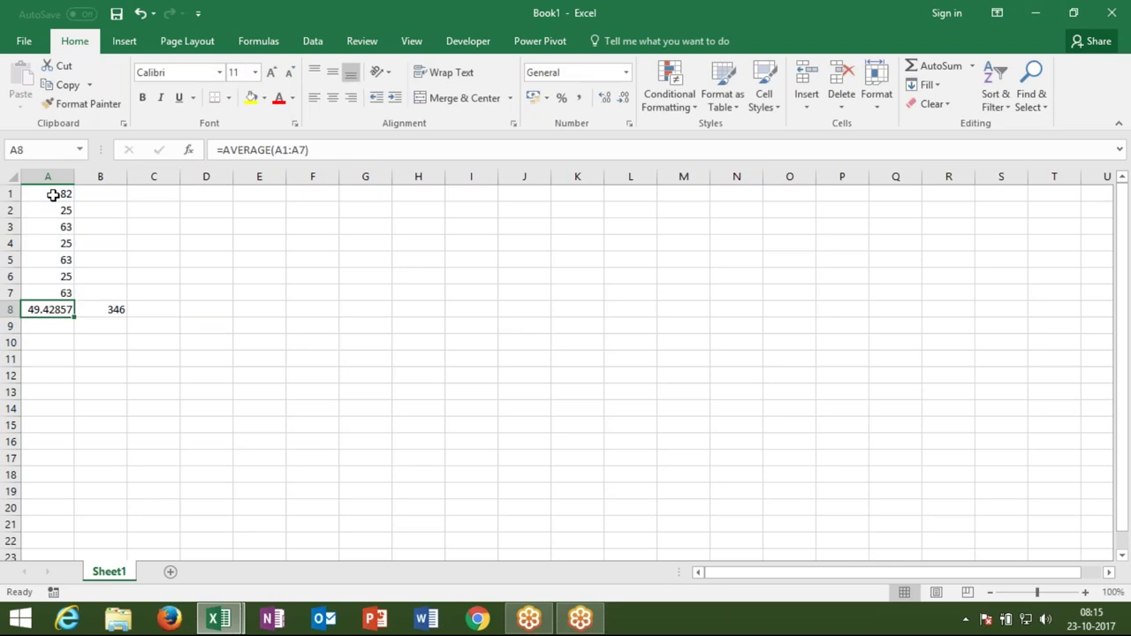
key(Down)
key(Down)
text(=)
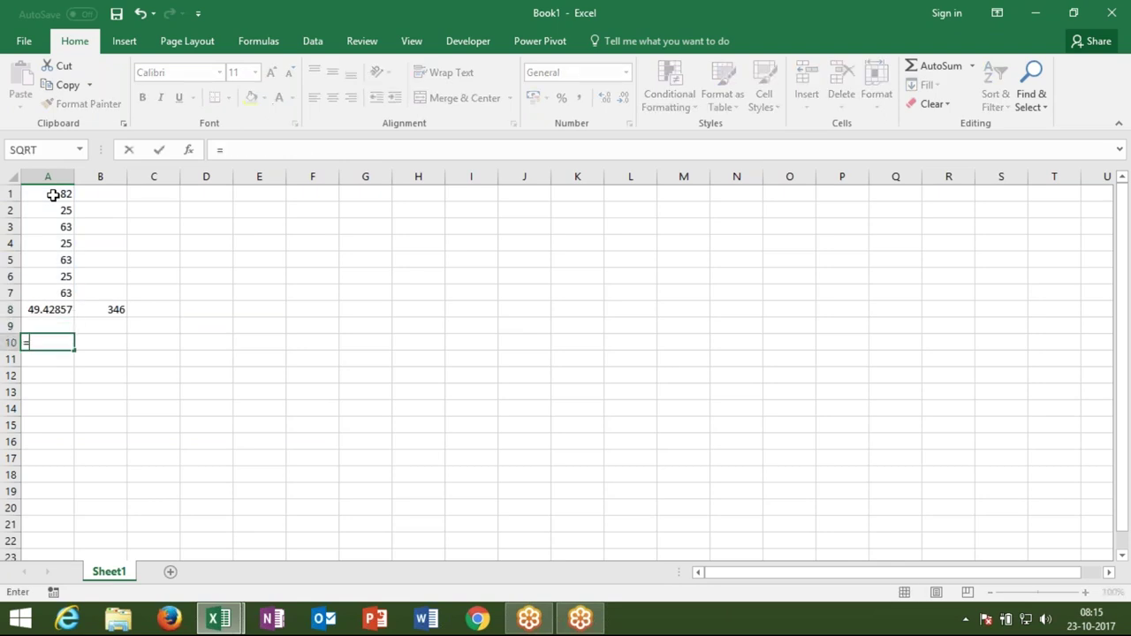
text(ma)
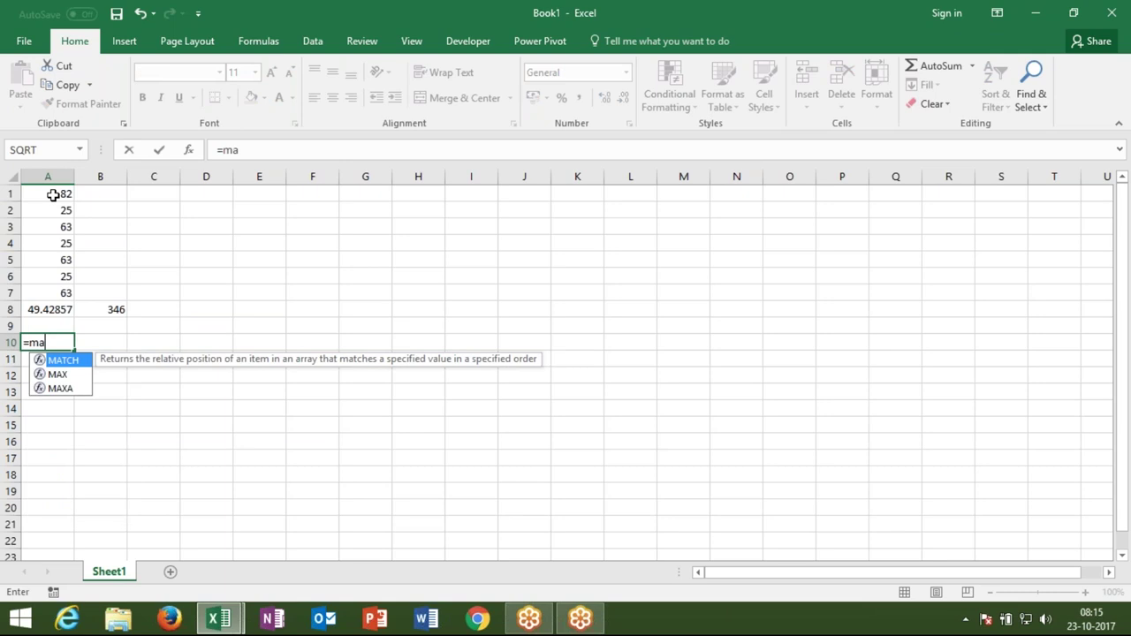
Complete =MAX(A1:A7) in A10, showing 82, then select A5 and minimise Excel.
key(Down)
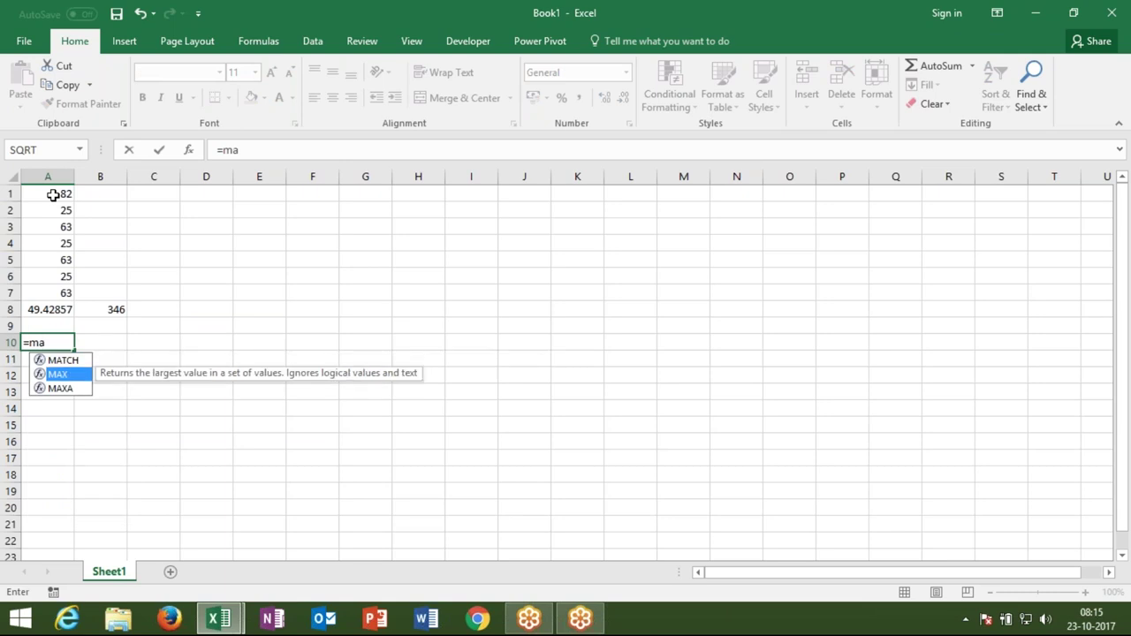
key(Tab)
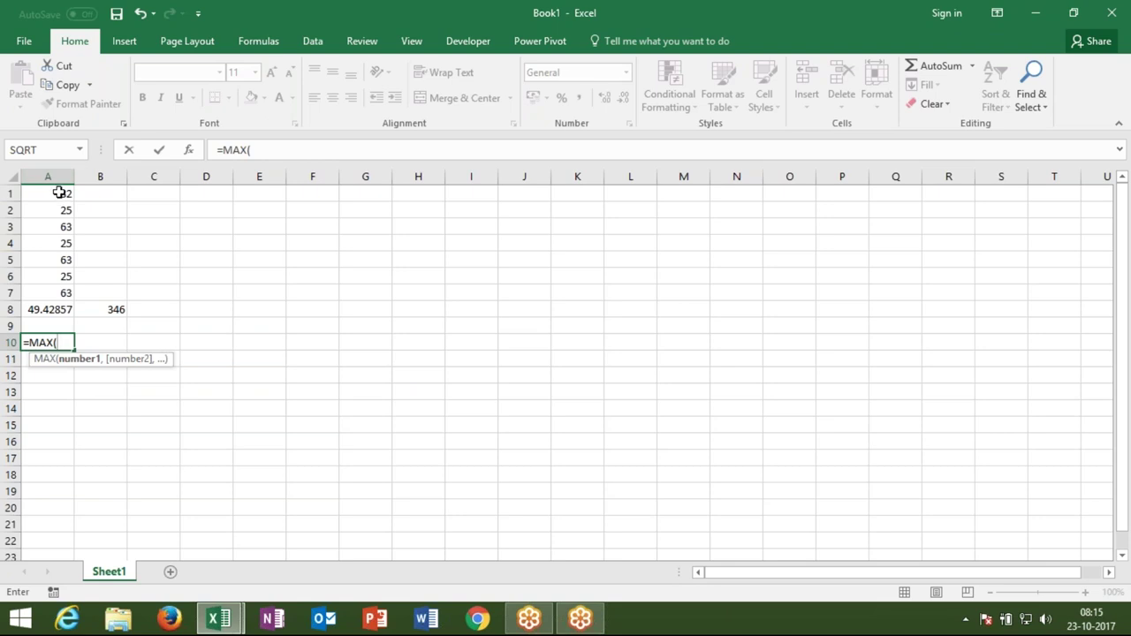
click(58, 193)
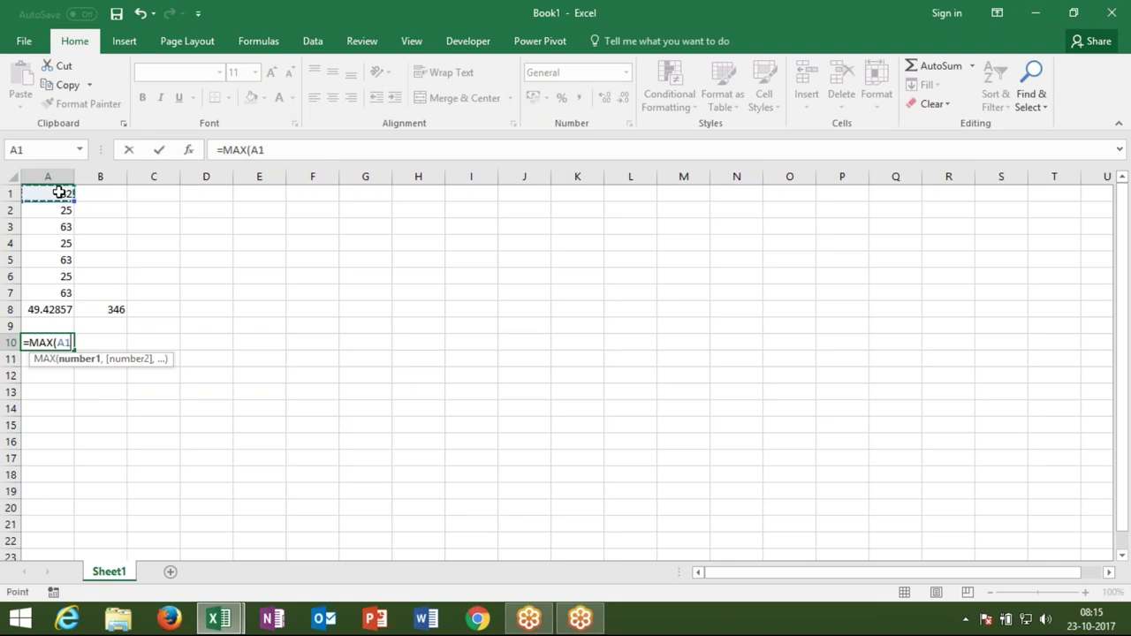
drag(59, 193, 59, 226)
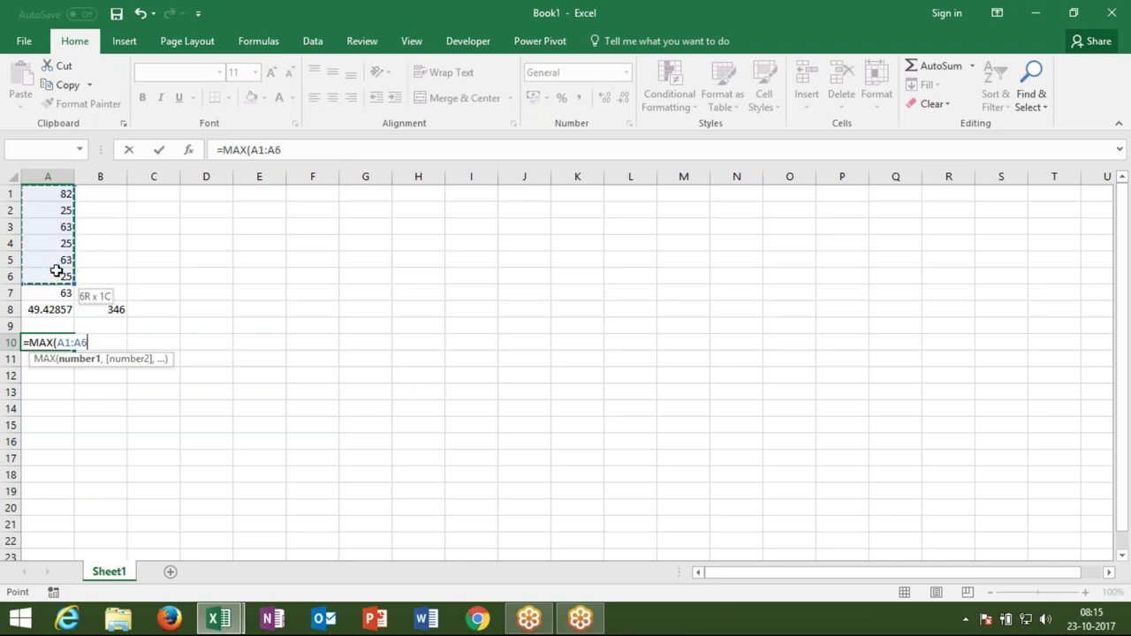
drag(58, 226, 56, 294)
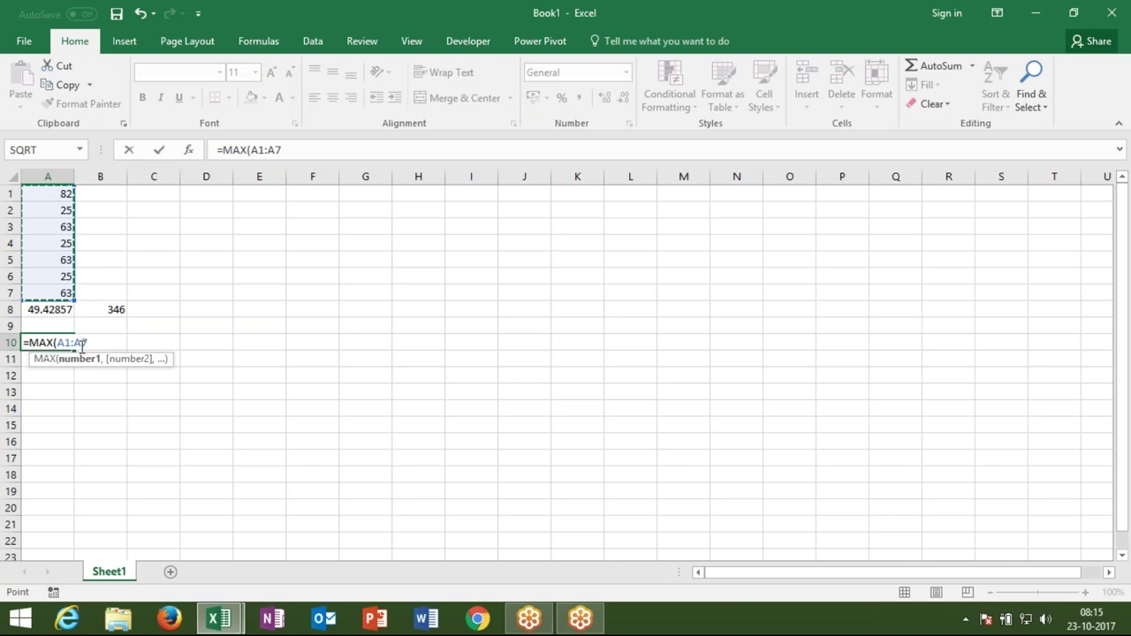
text())
key(Return)
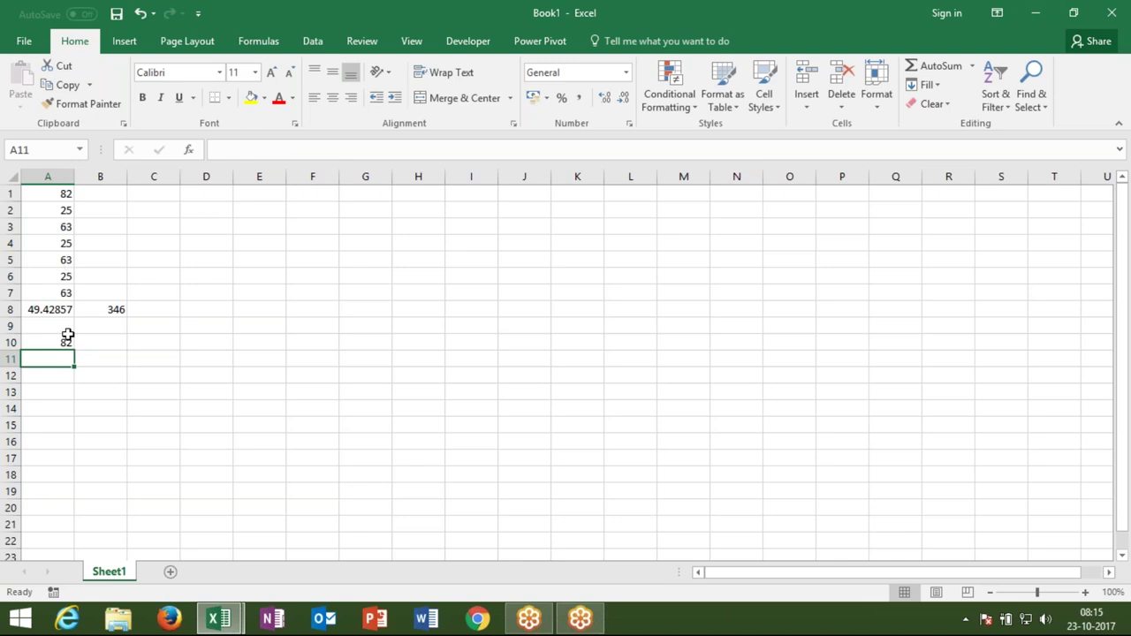
click(68, 258)
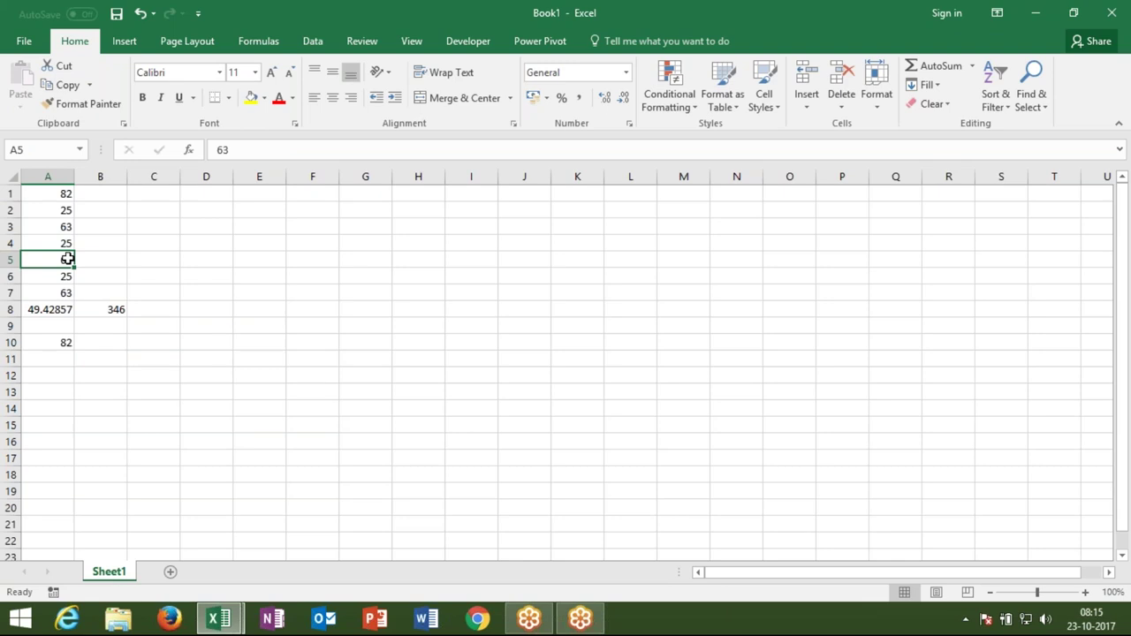
key(super+d)
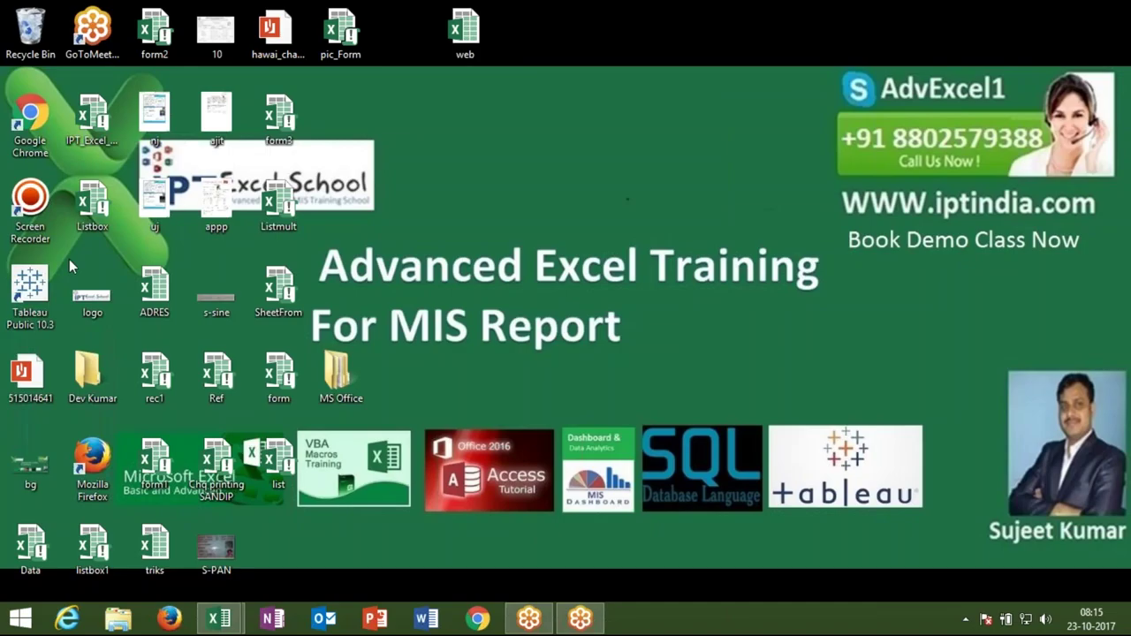